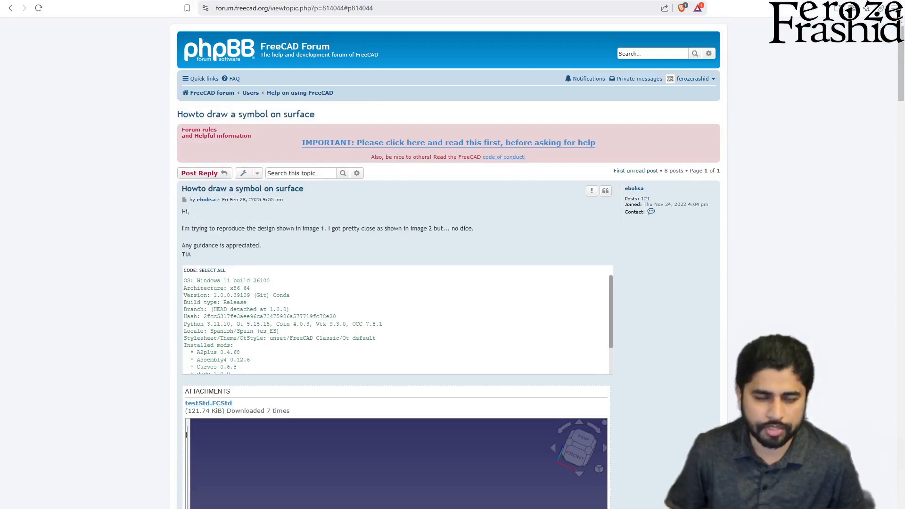
Step: Examine the forum question about drawing a symbol on a surface and its two reference images of the patterned box
scroll(319, 236, down, 20)
scroll(307, 274, down, 20)
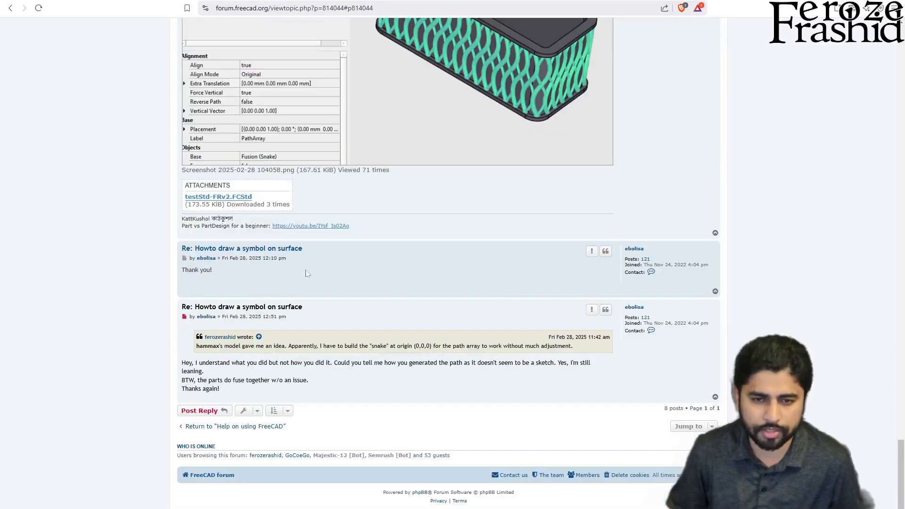
scroll(307, 273, up, 20)
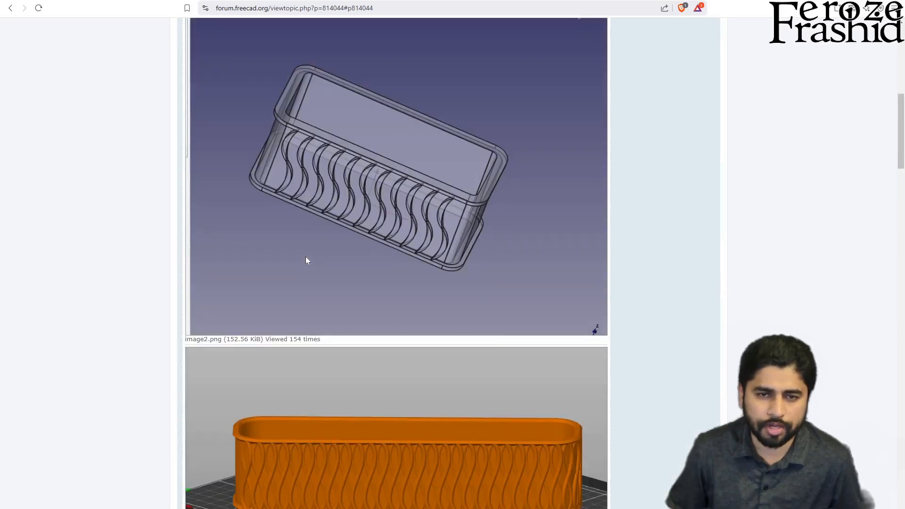
scroll(306, 260, up, 10)
scroll(306, 260, down, 5)
scroll(353, 210, down, 4)
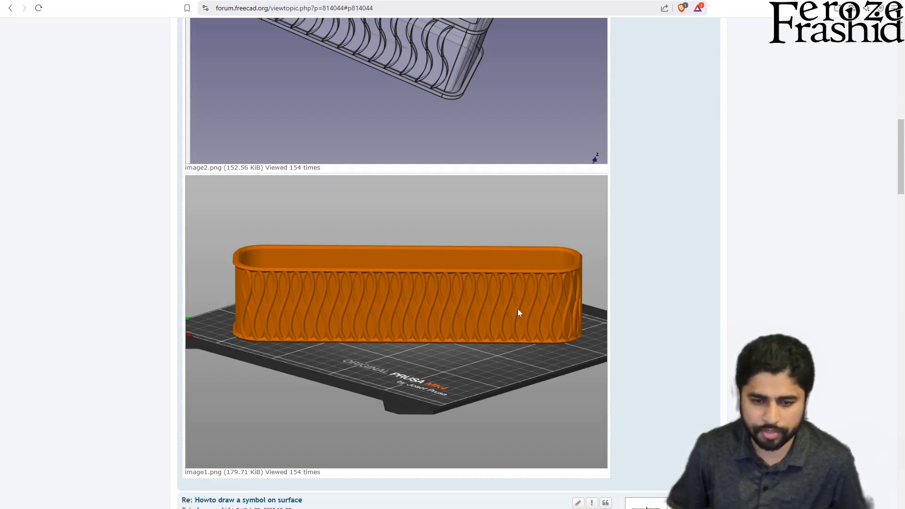
Step: Look through the replies in the thread and the modelling approaches shown in their screenshots
scroll(514, 312, down, 8)
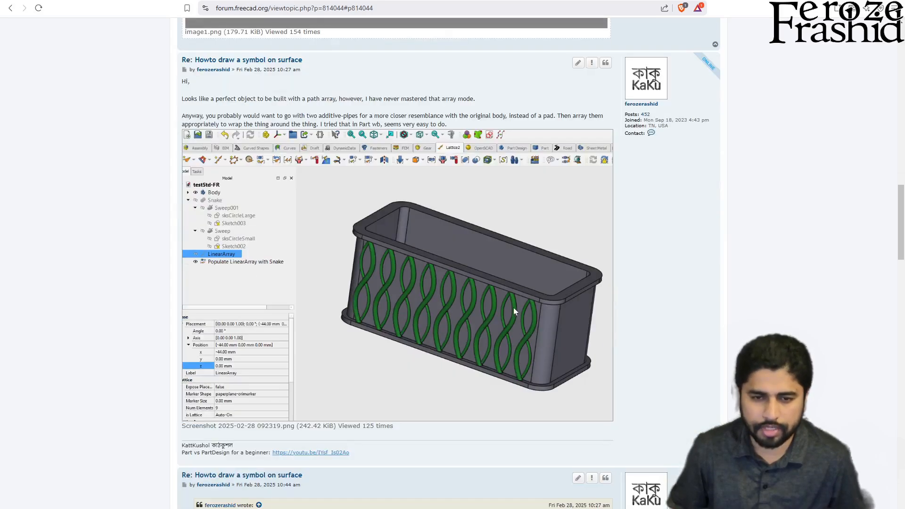
scroll(513, 308, down, 20)
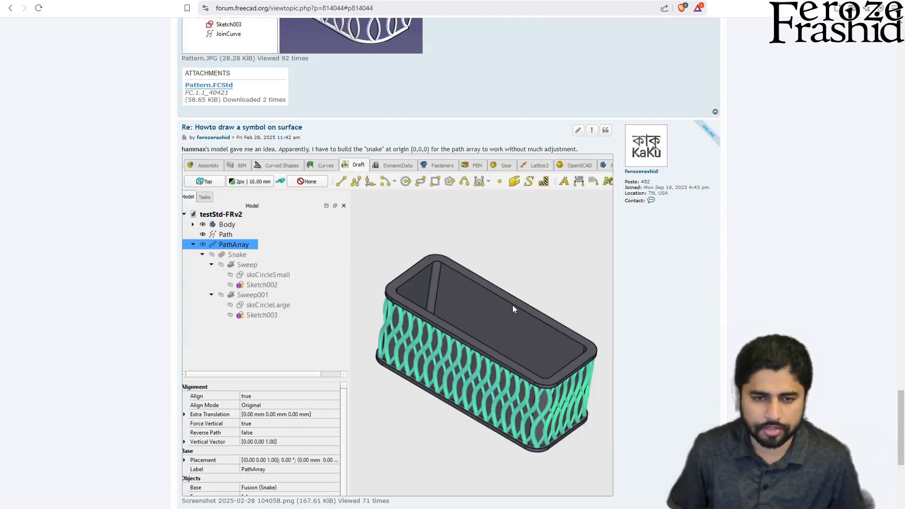
scroll(514, 309, down, 6)
scroll(514, 308, up, 15)
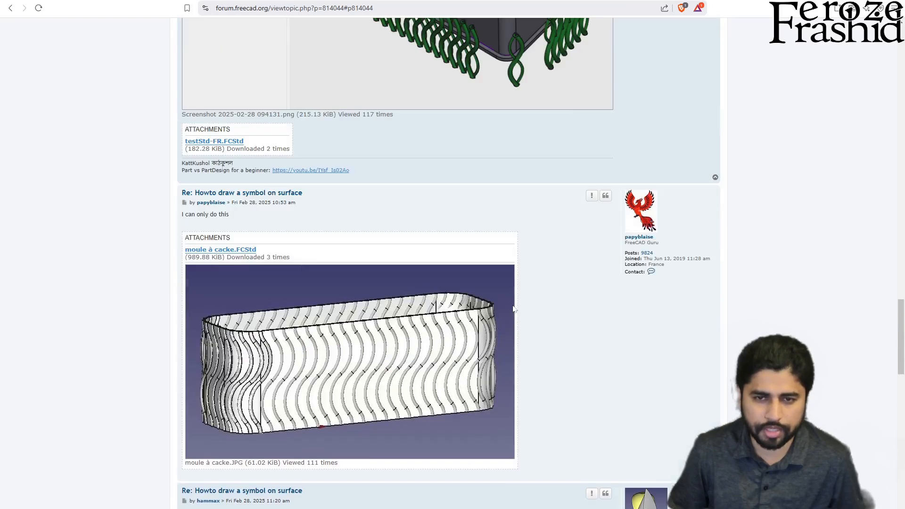
scroll(514, 309, up, 6)
scroll(513, 307, up, 18)
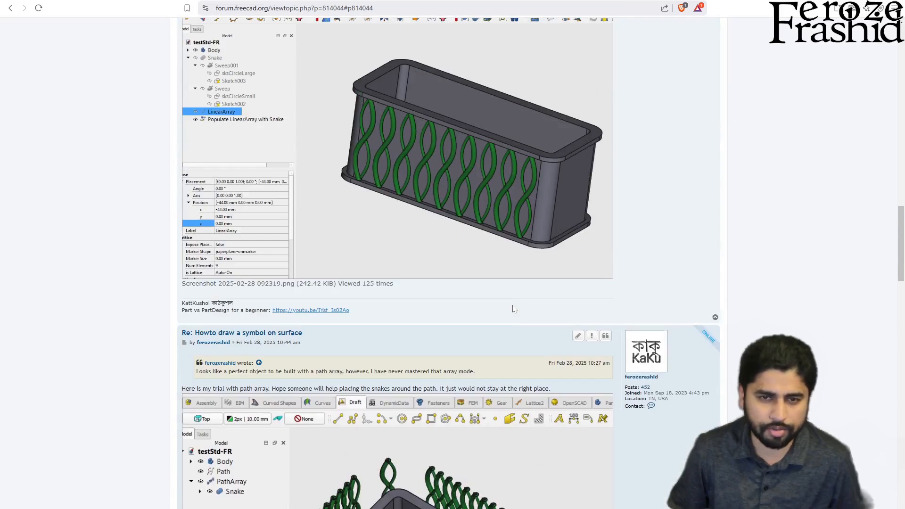
scroll(512, 305, up, 5)
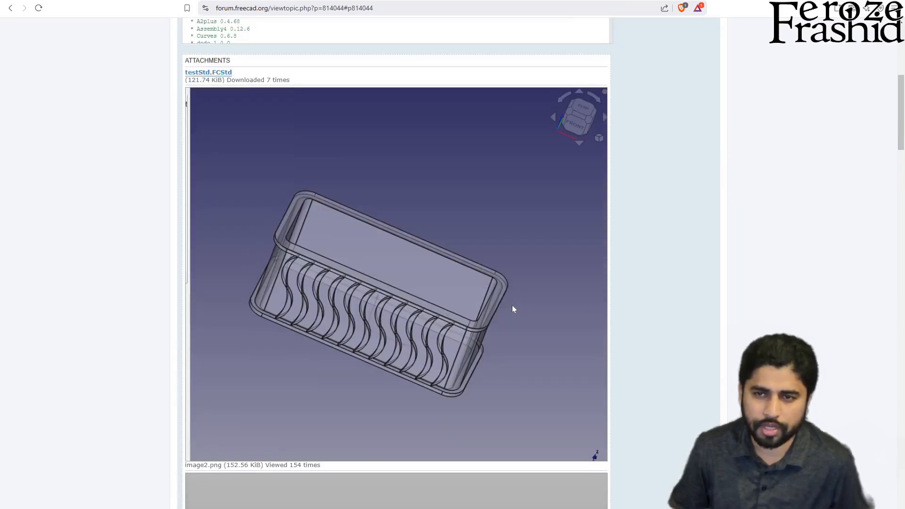
scroll(505, 294, up, 6)
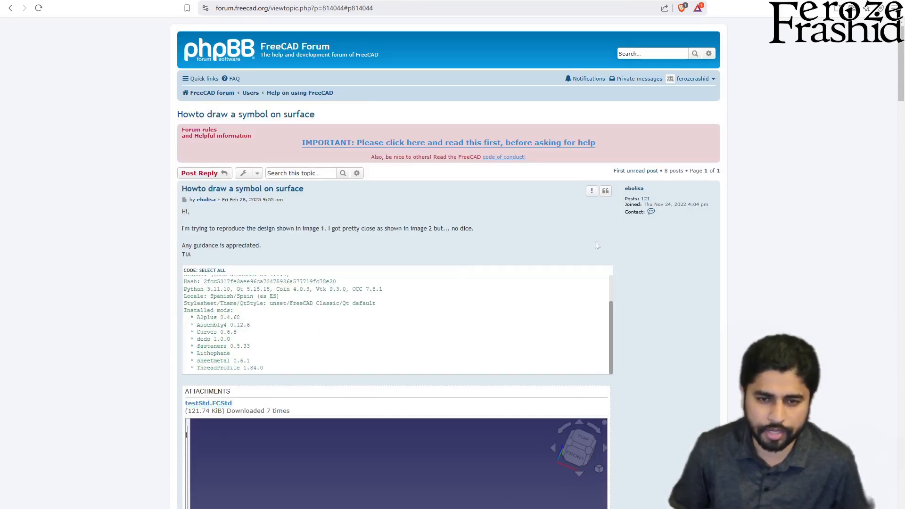
Step: Compare the original poster's model and target image with the path array results in the replies
scroll(578, 245, down, 8)
scroll(453, 278, down, 15)
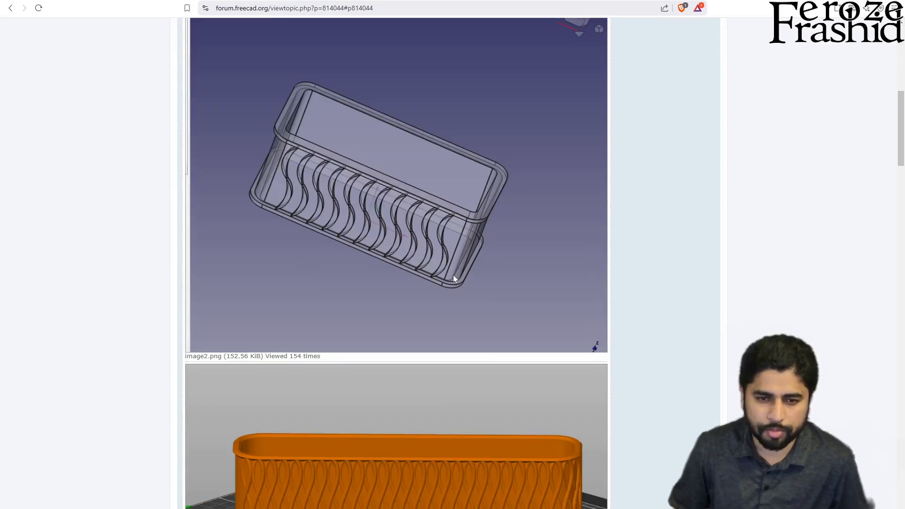
scroll(454, 279, down, 10)
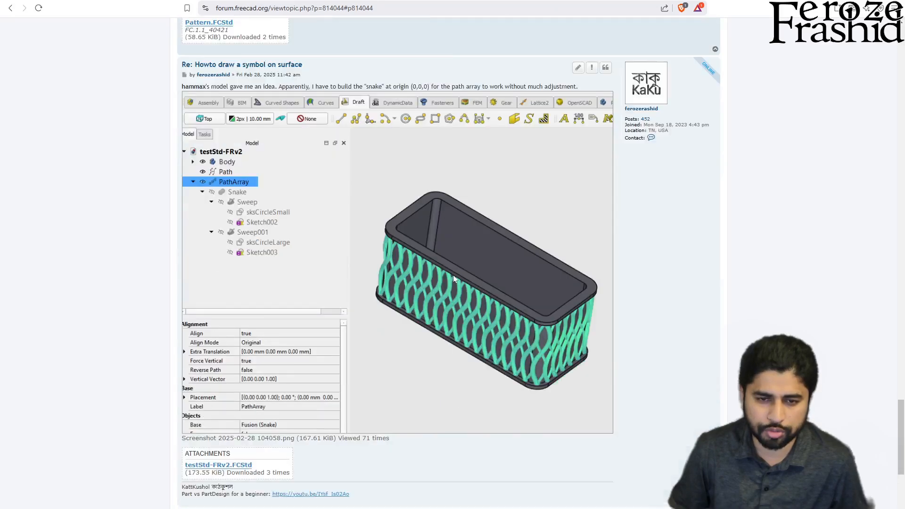
scroll(484, 243, up, 6)
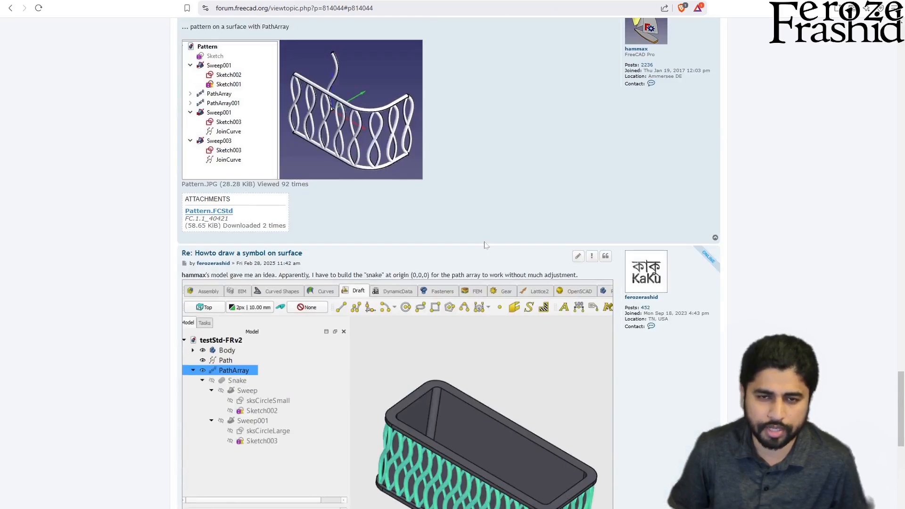
scroll(485, 244, up, 10)
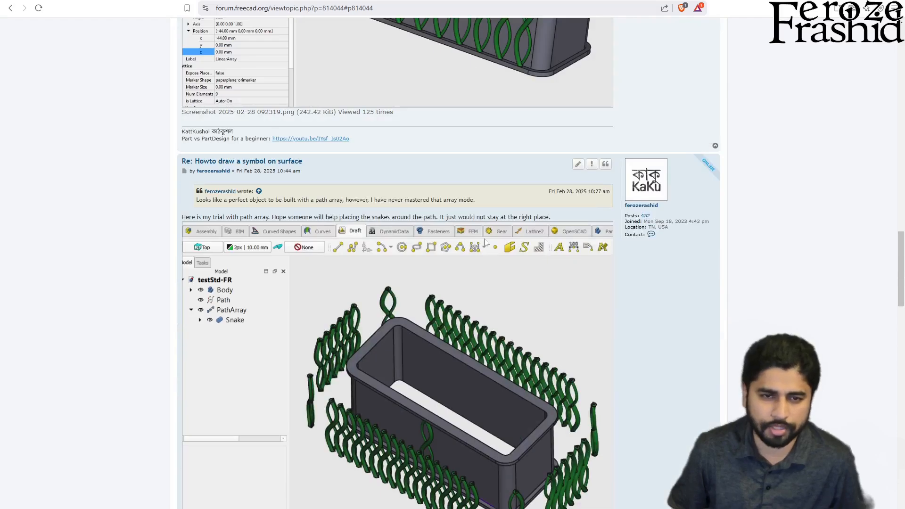
scroll(486, 242, up, 5)
scroll(486, 242, up, 10)
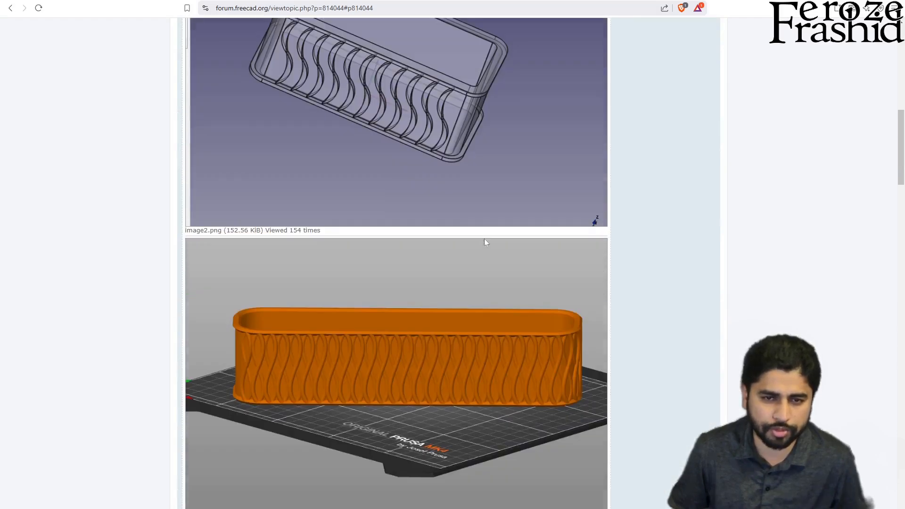
Step: Download the testStd.FCStd attachment from the first post
scroll(485, 242, up, 5)
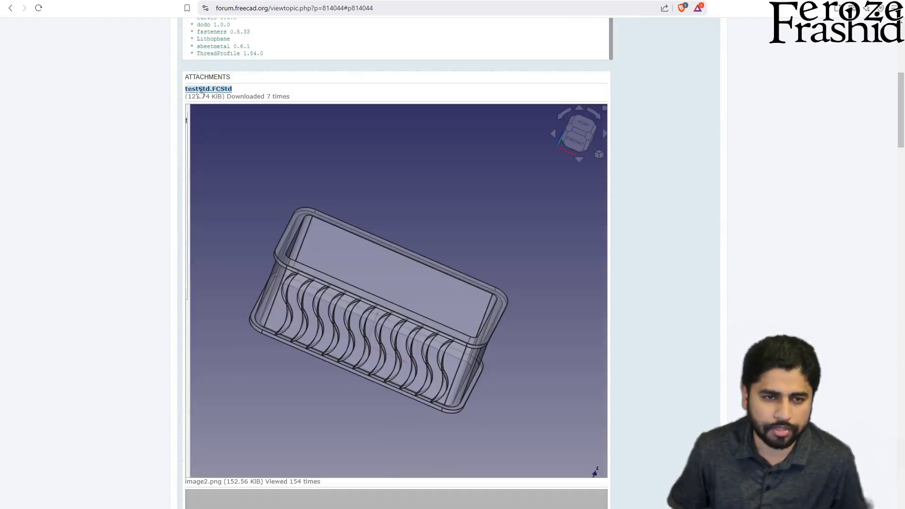
scroll(486, 242, up, 3)
double_click(207, 216)
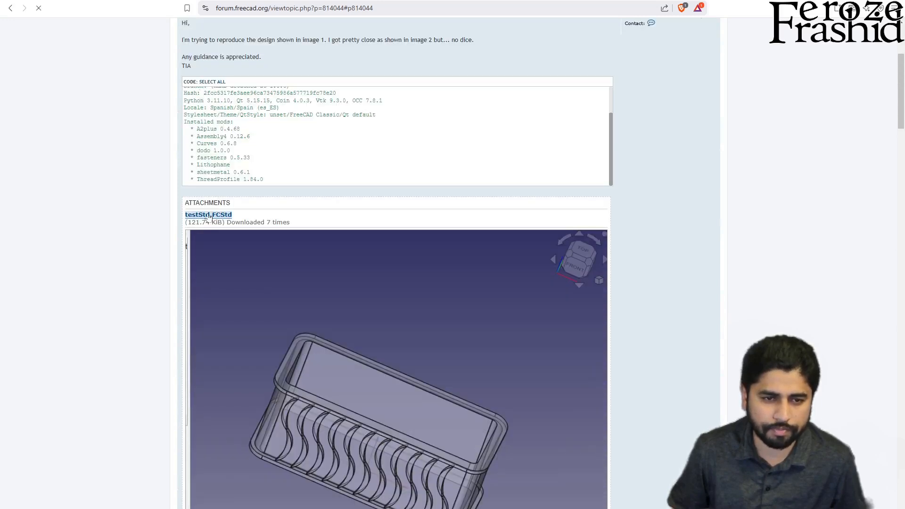
click(381, 273)
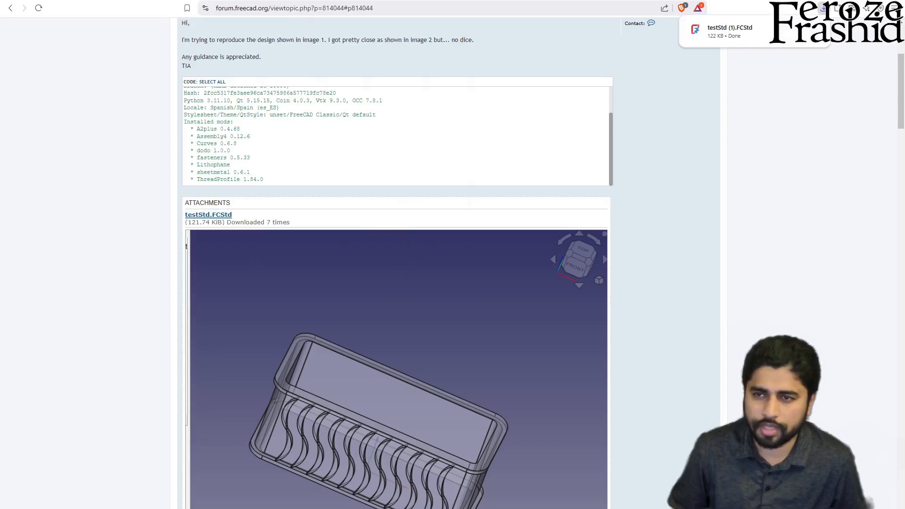
Step: Switch to FreeCAD, check its version details in the About dialog, and close the dialog
click(850, 1)
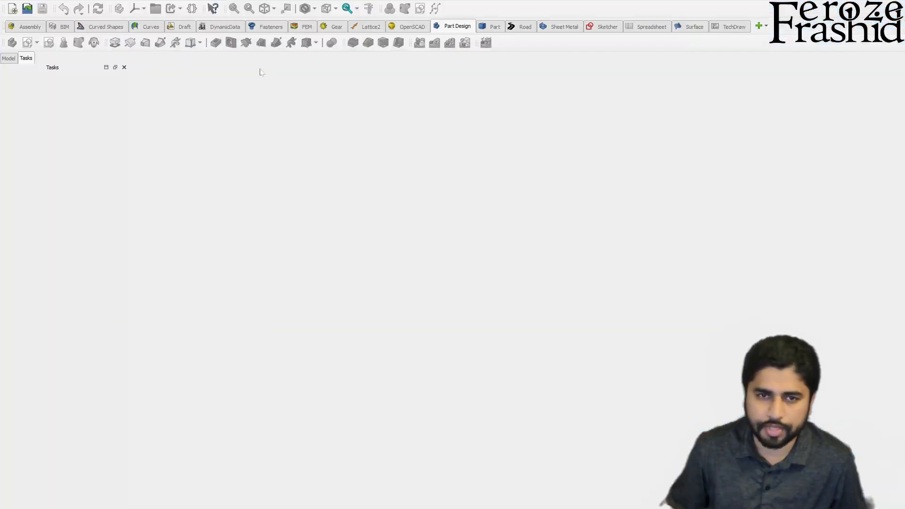
click(188, 0)
click(216, 146)
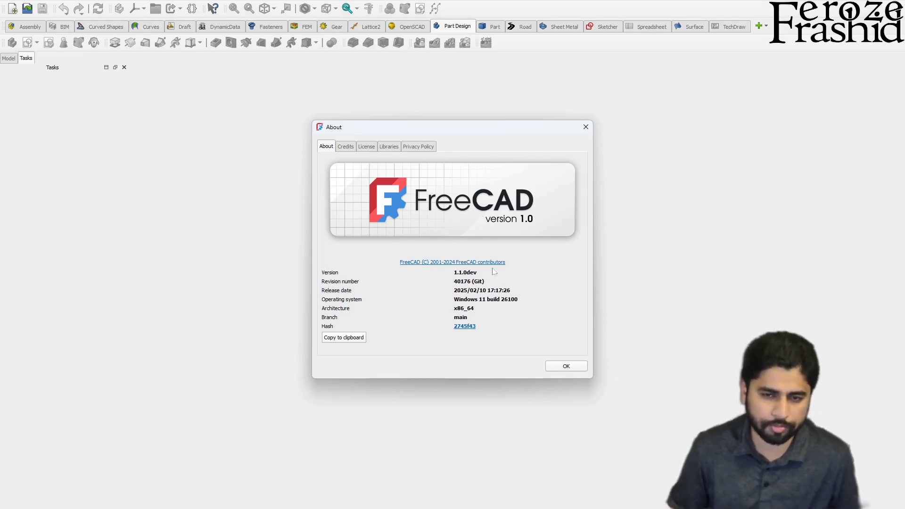
click(561, 368)
Step: Open the downloaded testStd (1).FCStd file and show its model tree
click(27, 9)
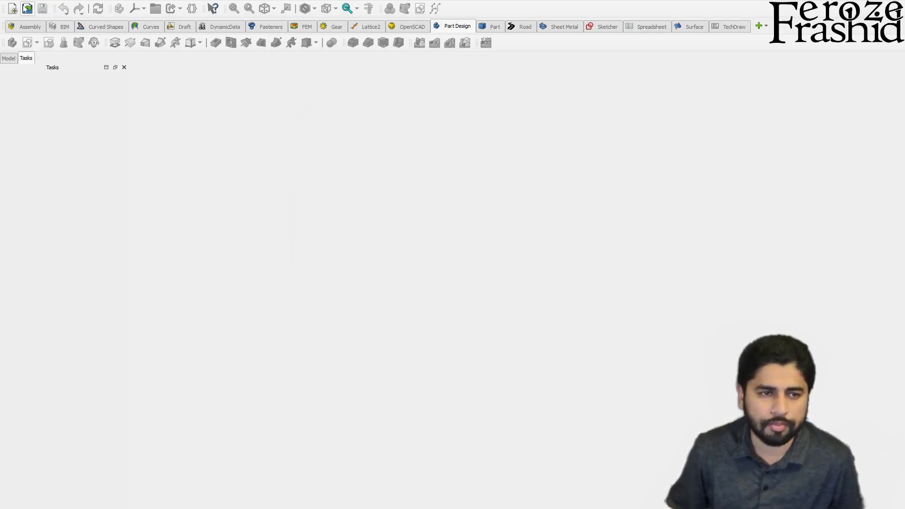
click(118, 80)
double_click(119, 80)
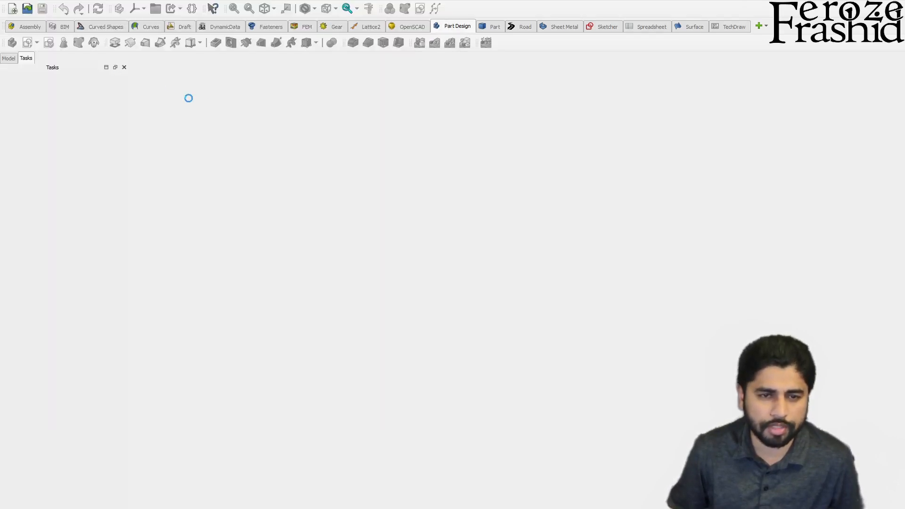
middle_drag(473, 217, 407, 176)
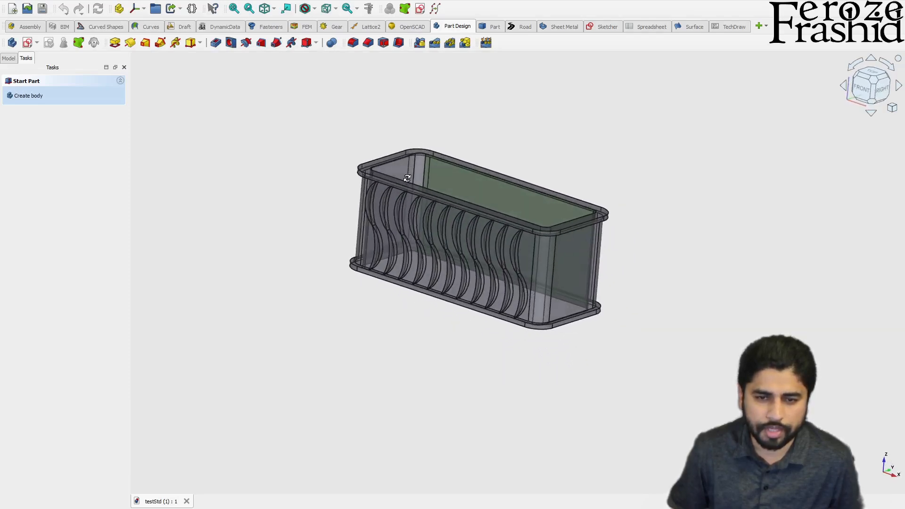
click(10, 59)
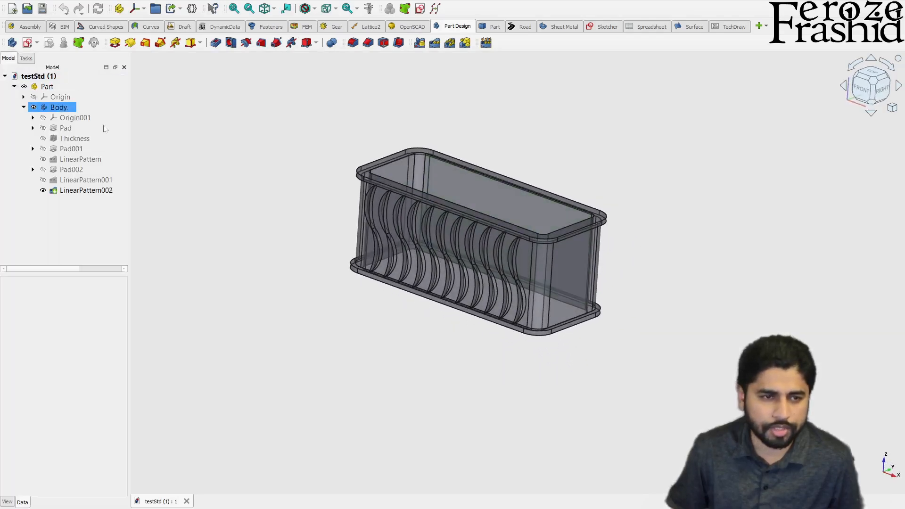
Step: Turn off the transparency of the box model by toggling it on LinearPattern002
middle_drag(461, 253, 478, 243)
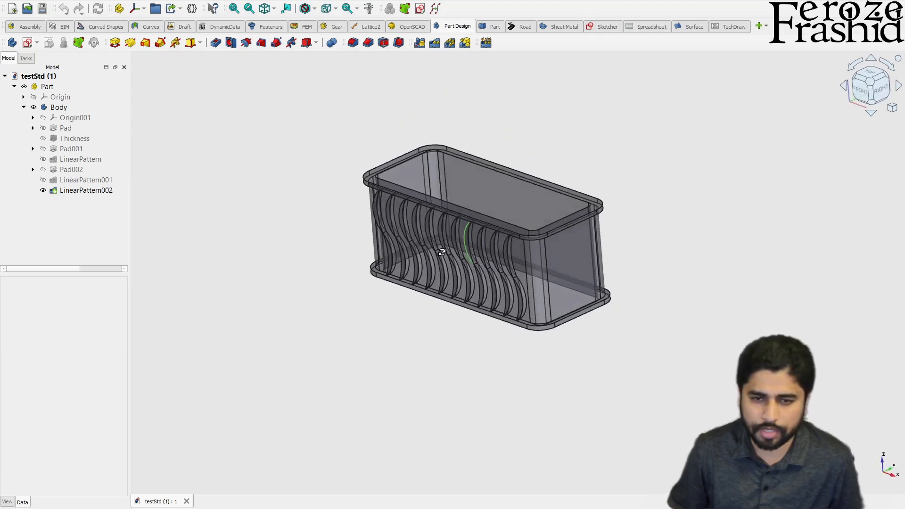
scroll(478, 243, up, 3)
click(454, 152)
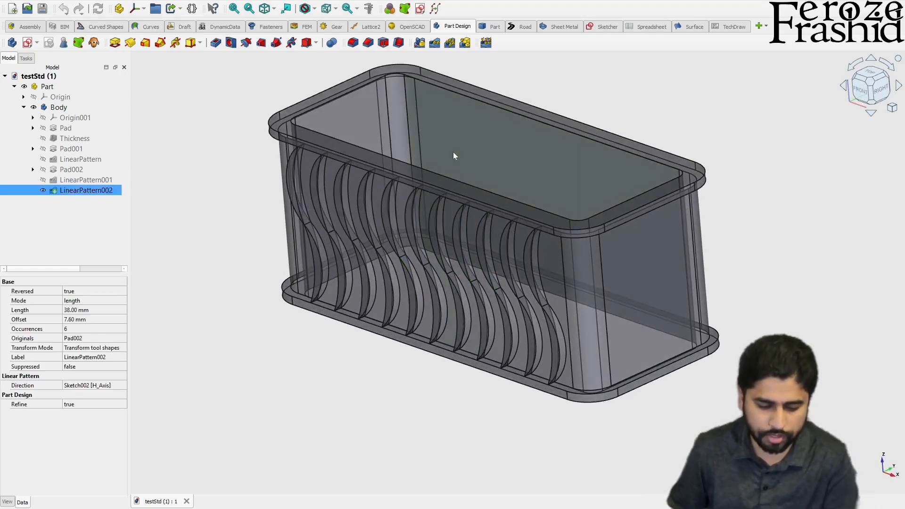
key(v)
key(t)
scroll(344, 342, down, 1)
middle_drag(377, 330, 366, 297)
scroll(299, 433, down, 2)
scroll(360, 295, up, 3)
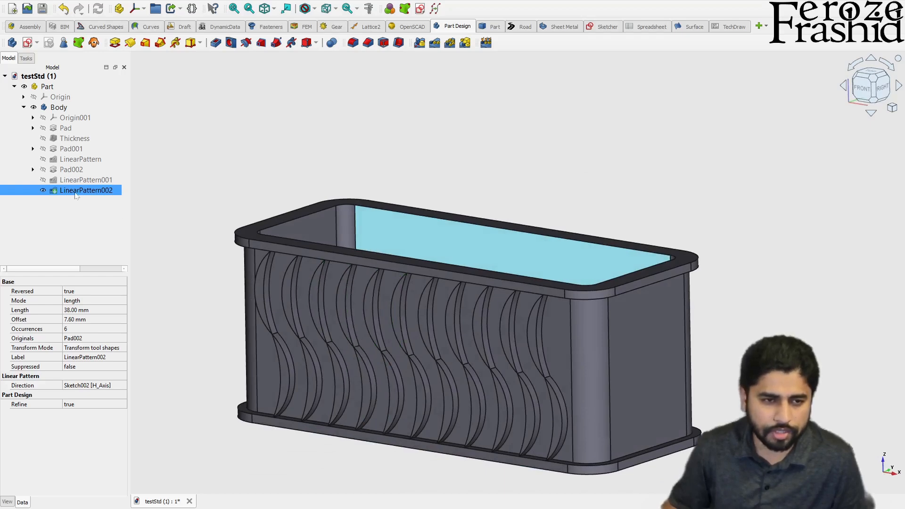
Step: Delete the LinearPattern002 and LinearPattern001 features from the Body
scroll(316, 298, down, 2)
middle_drag(316, 298, 307, 321)
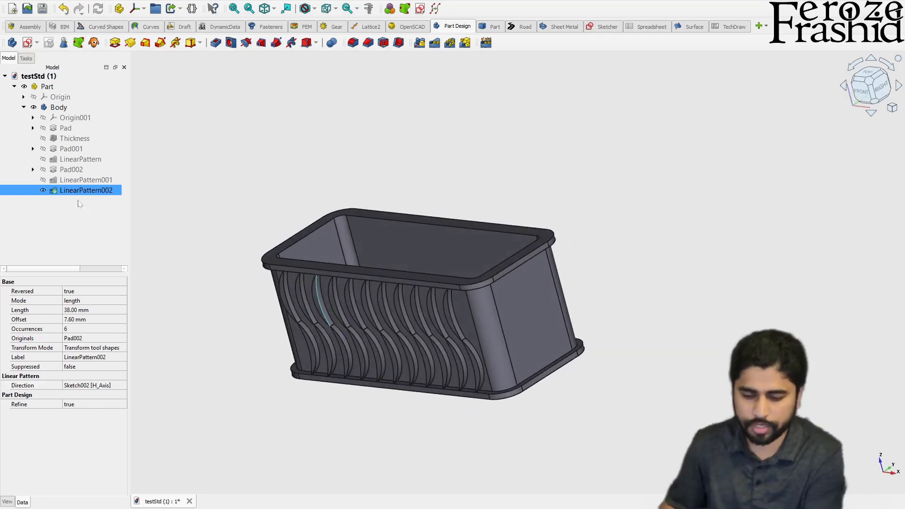
key(Delete)
click(80, 180)
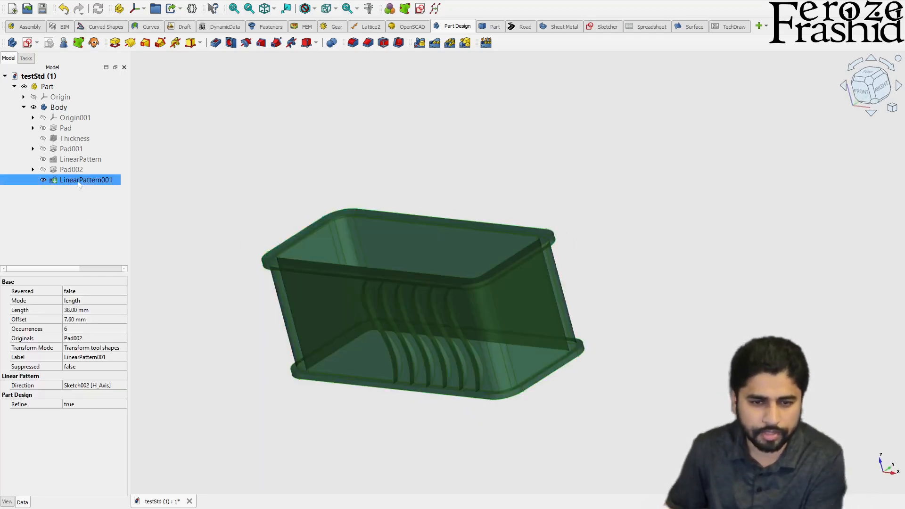
key(Delete)
Step: Delete the wavy rib feature Pad002 and its profile Sketch002 from the Body
click(70, 171)
key(Delete)
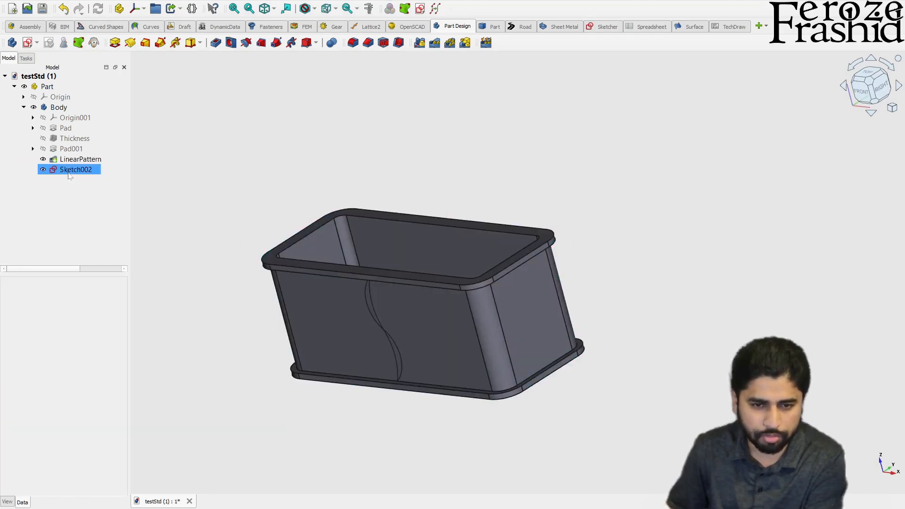
click(69, 174)
key(Delete)
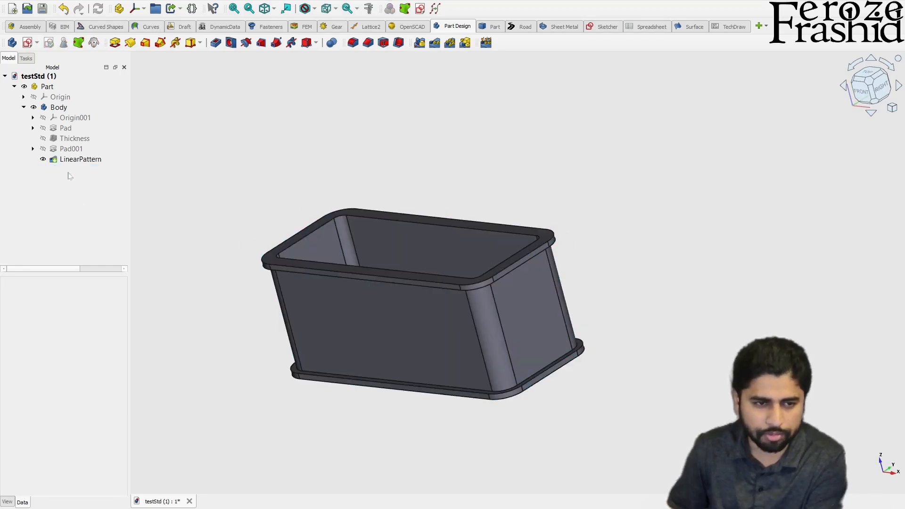
Step: Compare the Pad001 and LinearPattern stages of the box by switching visibility between them, ending on LinearPattern
click(71, 161)
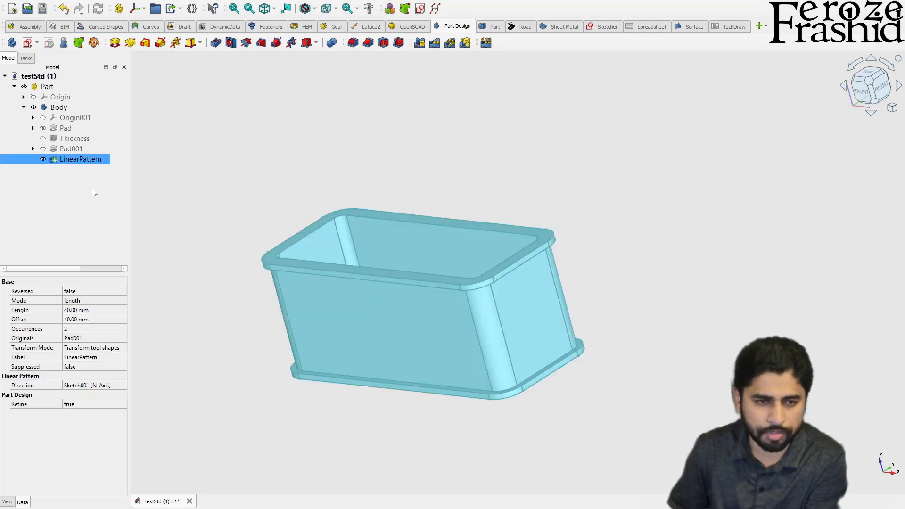
click(70, 150)
key(space)
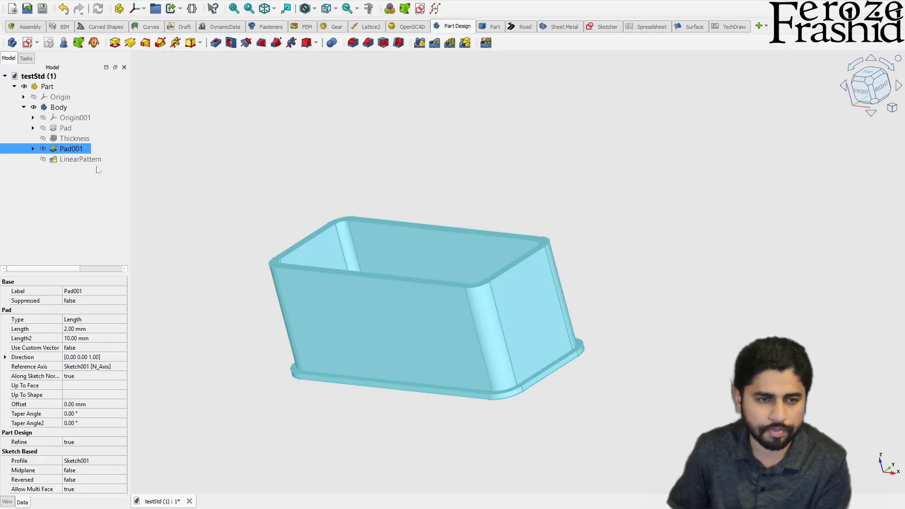
click(76, 159)
key(space)
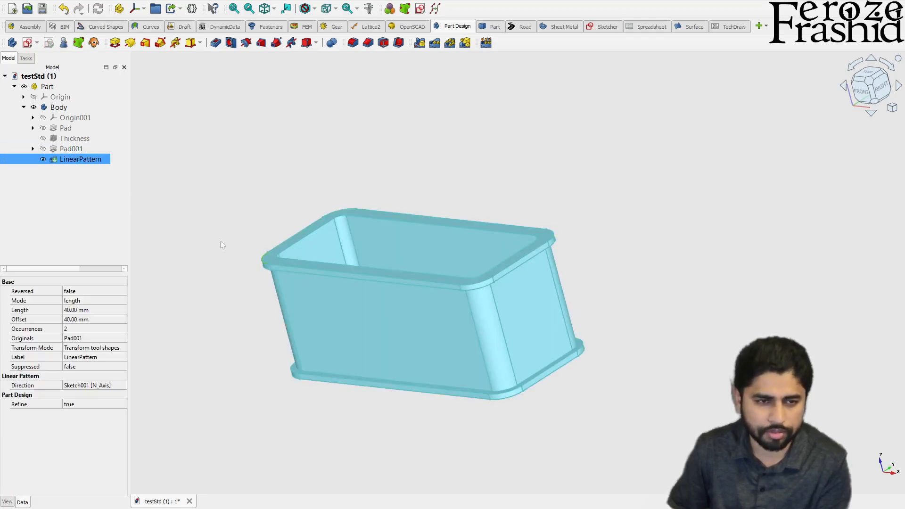
click(87, 194)
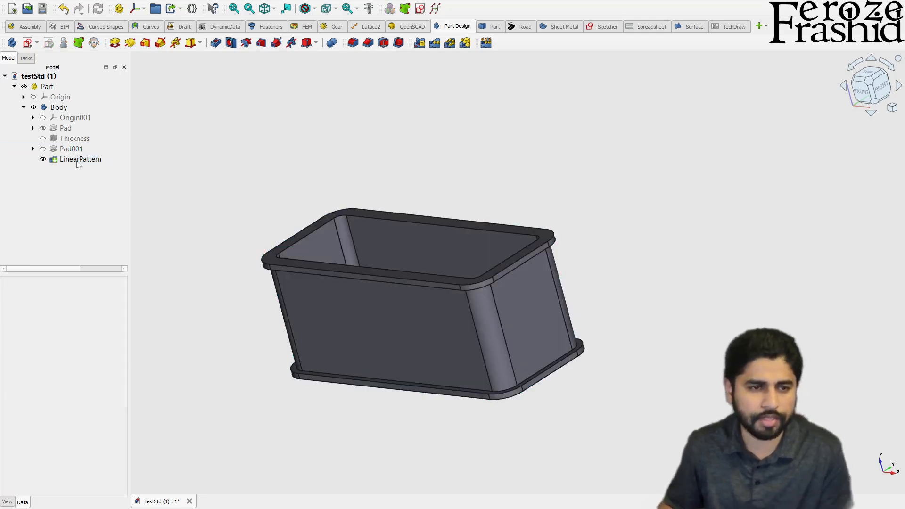
click(63, 107)
click(47, 87)
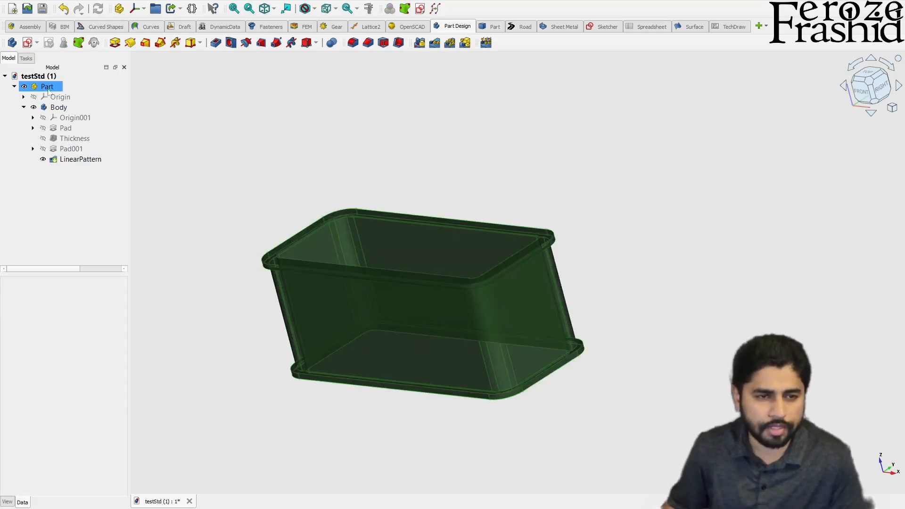
click(47, 116)
click(47, 88)
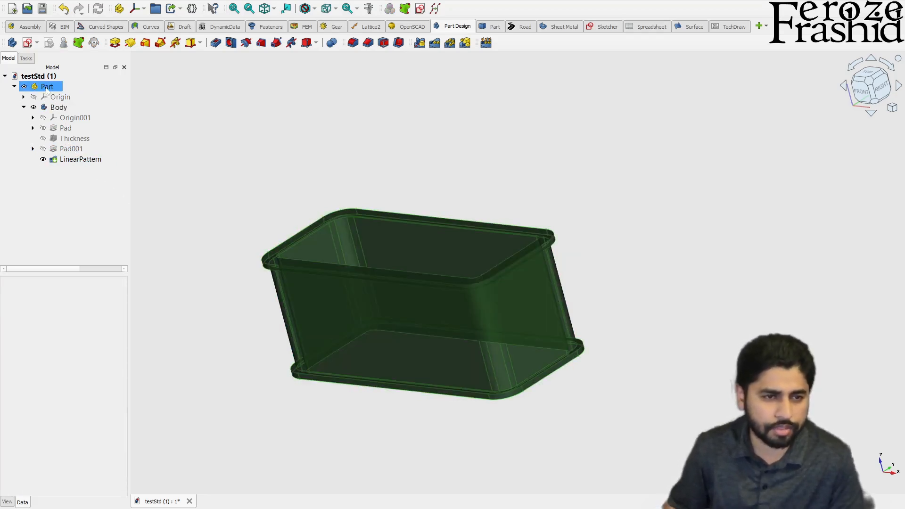
click(217, 197)
middle_drag(413, 304, 452, 313)
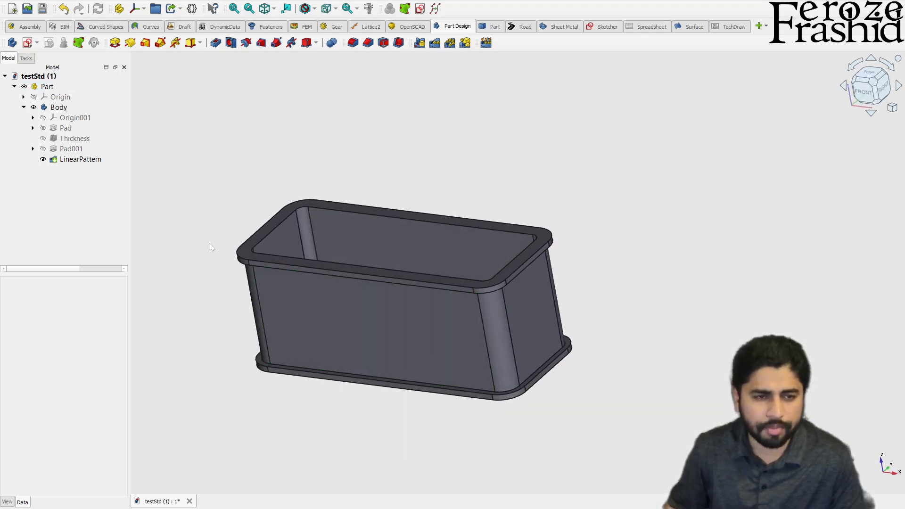
Step: Move the Body out of the Part container to the document root, and delete the emptied Part
click(48, 88)
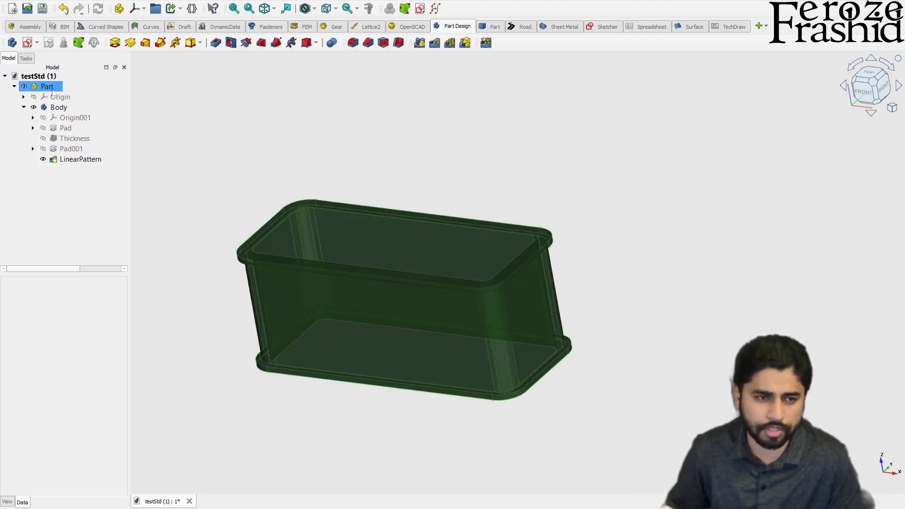
click(23, 108)
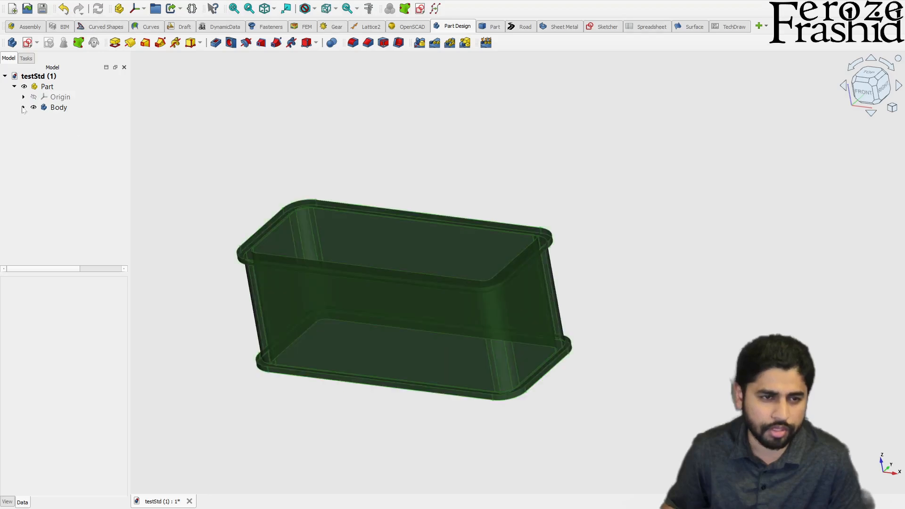
click(58, 107)
drag(58, 107, 54, 82)
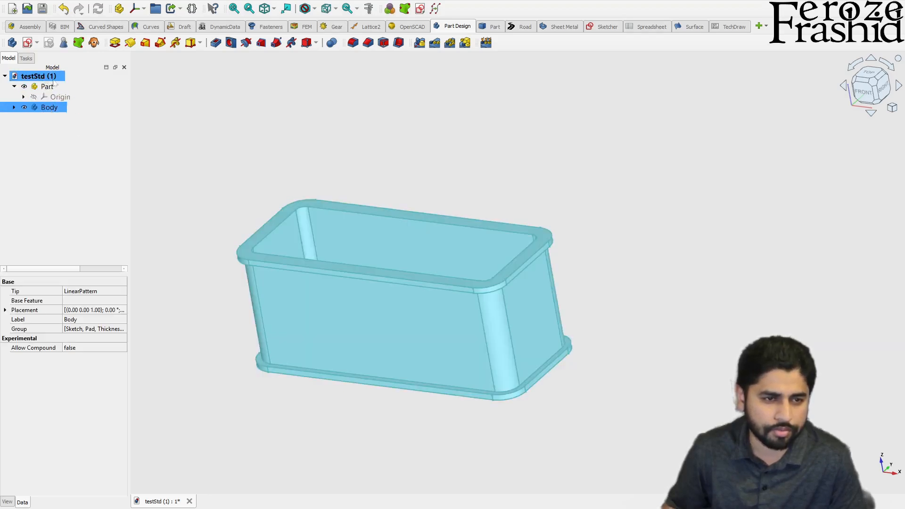
click(42, 86)
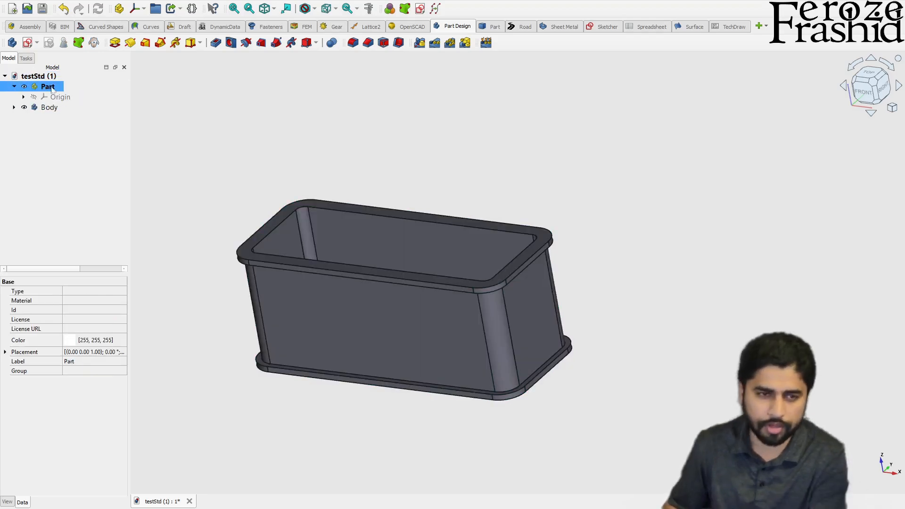
key(Delete)
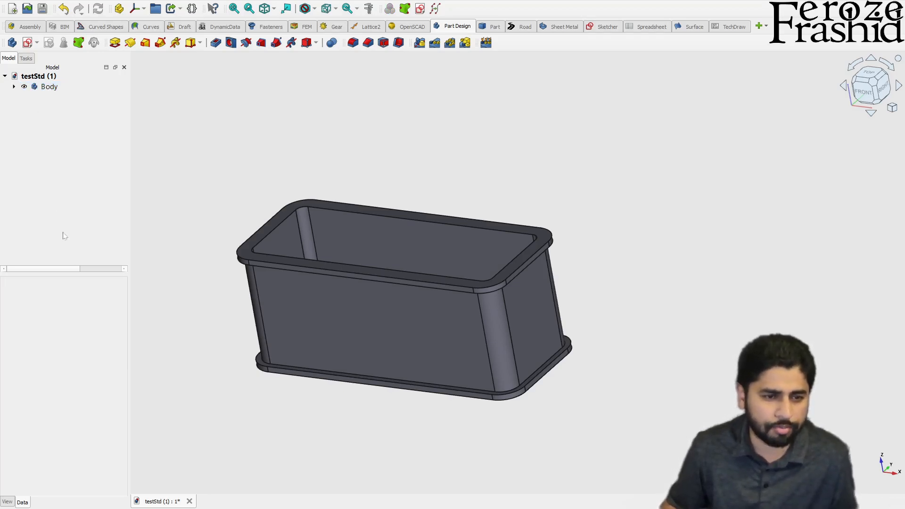
drag(68, 276, 70, 316)
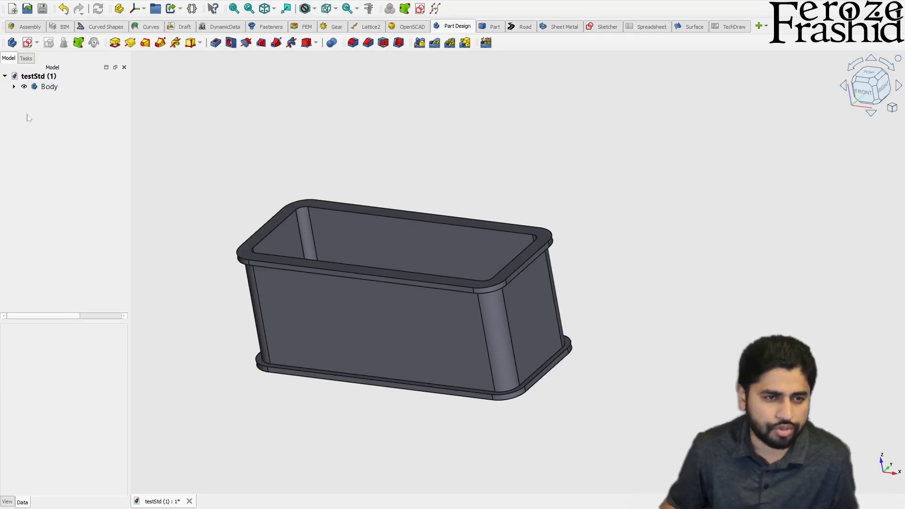
Step: Look through the Draft workbench's array tools for the path array options
click(14, 86)
click(36, 88)
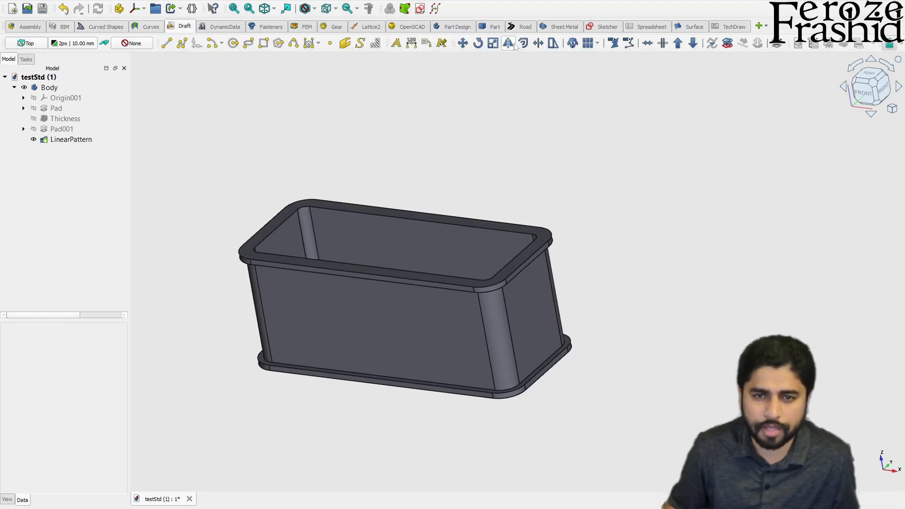
click(598, 44)
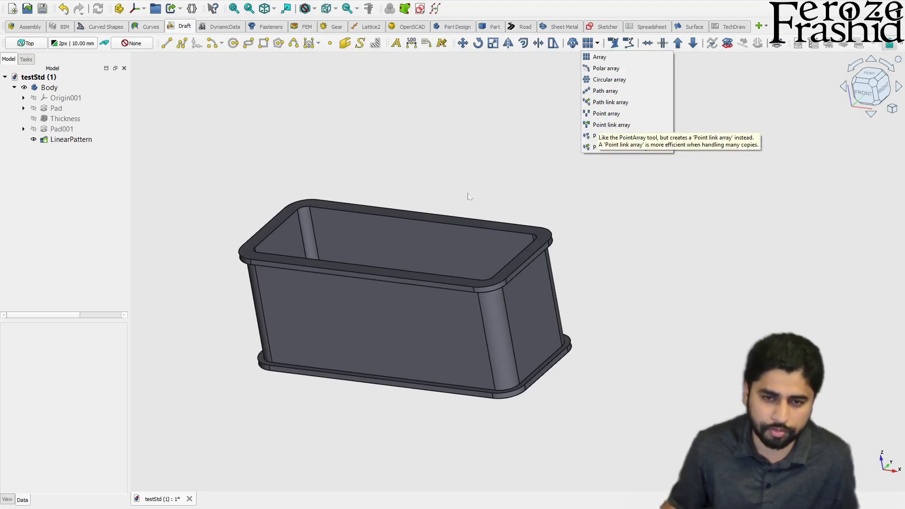
click(535, 94)
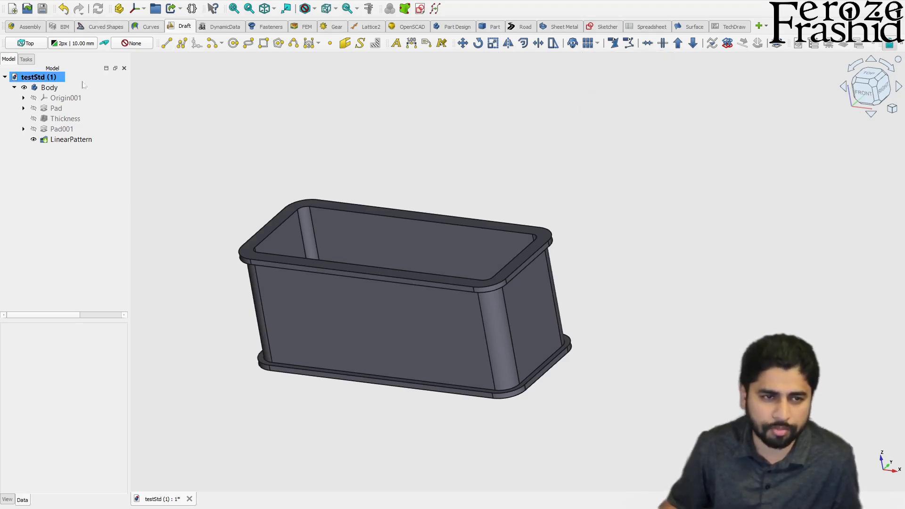
click(14, 89)
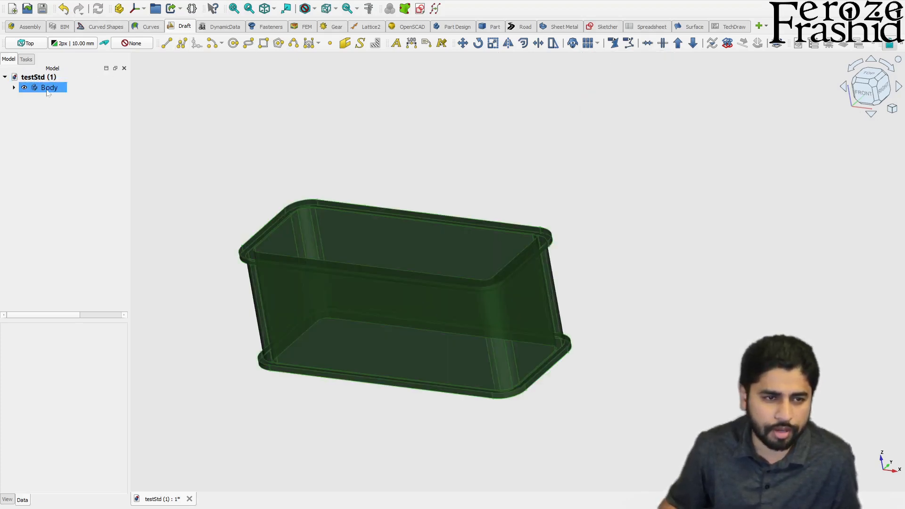
Step: Switch to the Part workbench, keeping the Body collapsed in the model tree
click(494, 27)
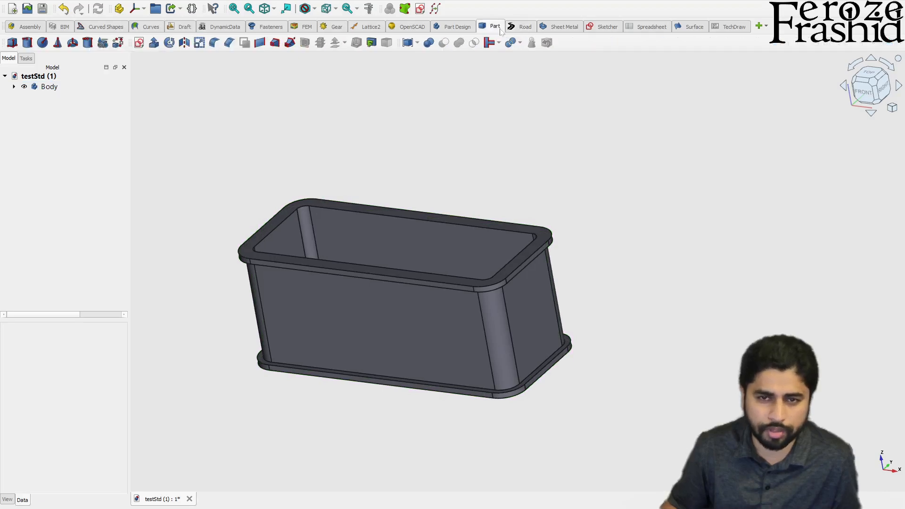
click(22, 87)
click(14, 88)
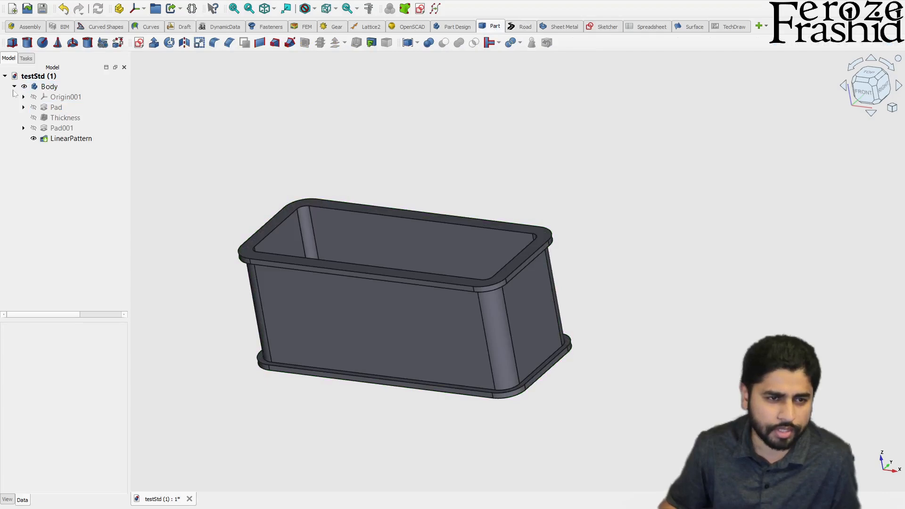
click(14, 88)
click(255, 180)
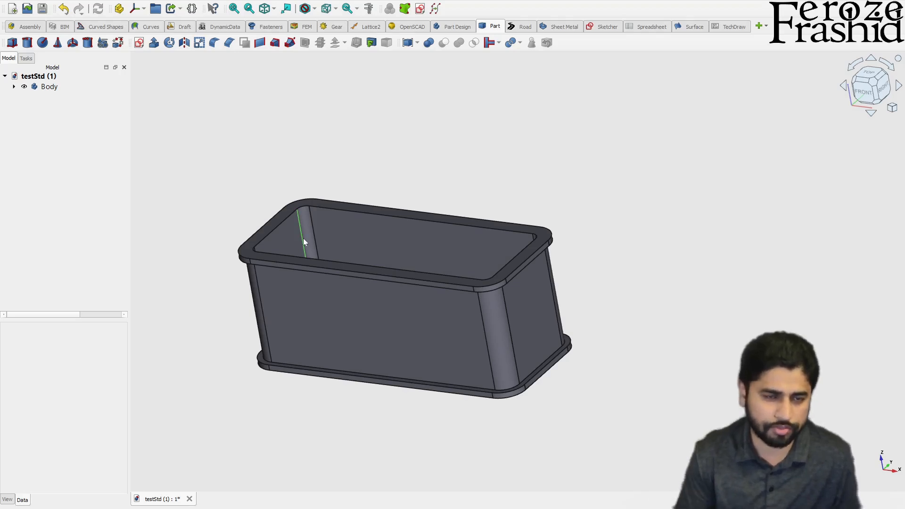
middle_drag(315, 166, 437, 198)
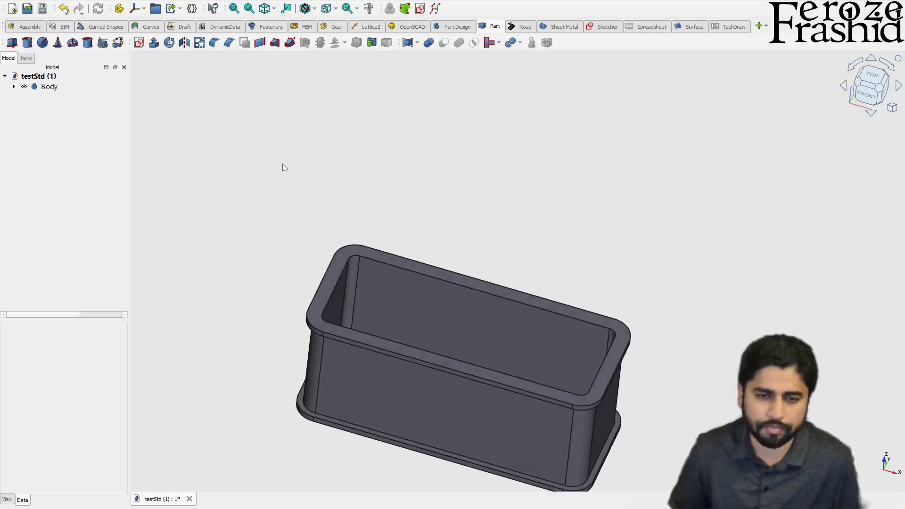
scroll(291, 183, down, 5)
scroll(316, 253, up, 5)
mouse_move(324, 299)
middle_down()
mouse_move(318, 279)
mouse_move(320, 288)
middle_up()
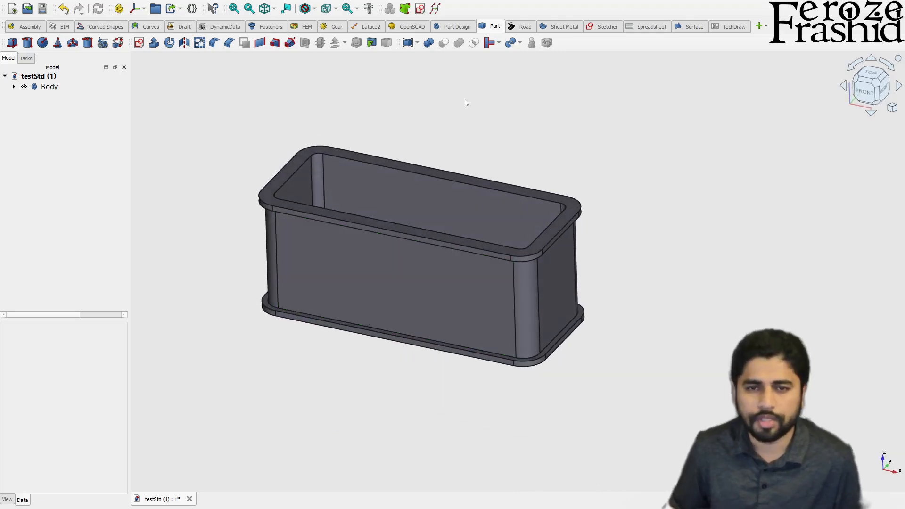
middle_drag(464, 102, 467, 273)
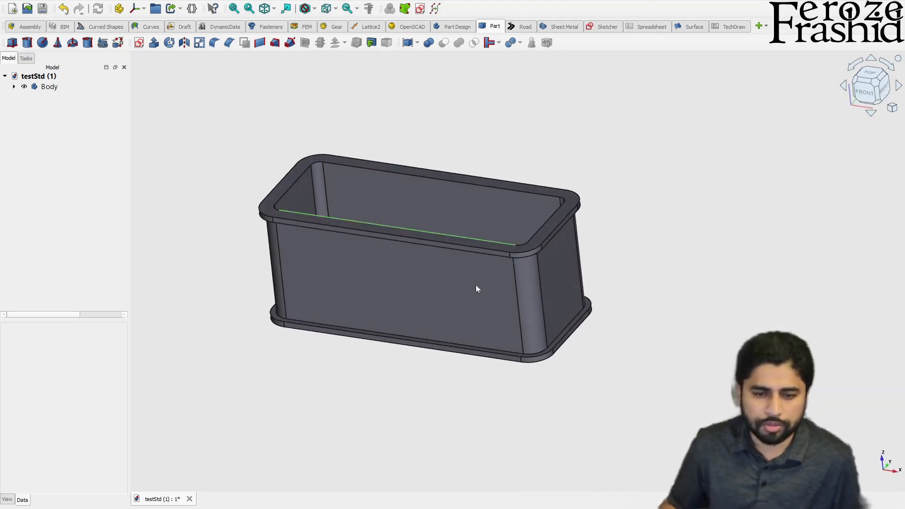
Step: Switch to the browser and review the forum post's pictures of the box with the wavy rib pattern
click(542, 508)
scroll(462, 316, down, 11)
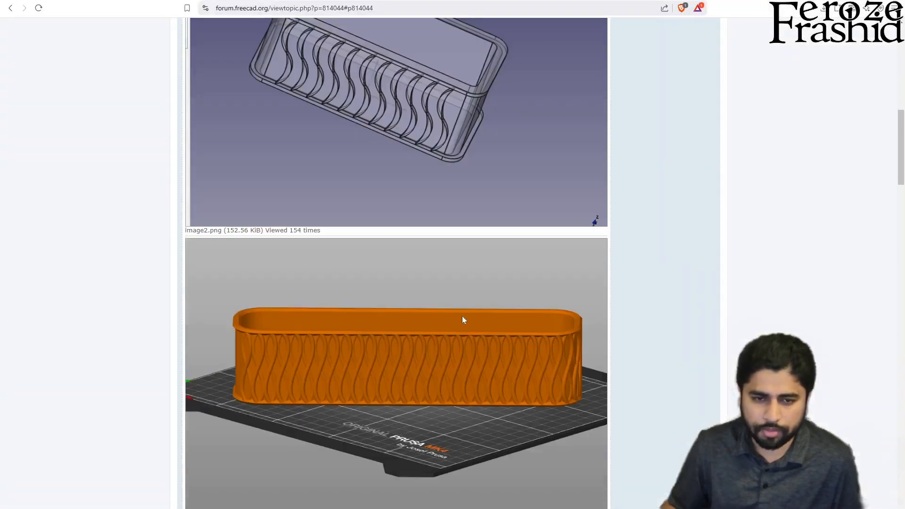
scroll(361, 243, up, 4)
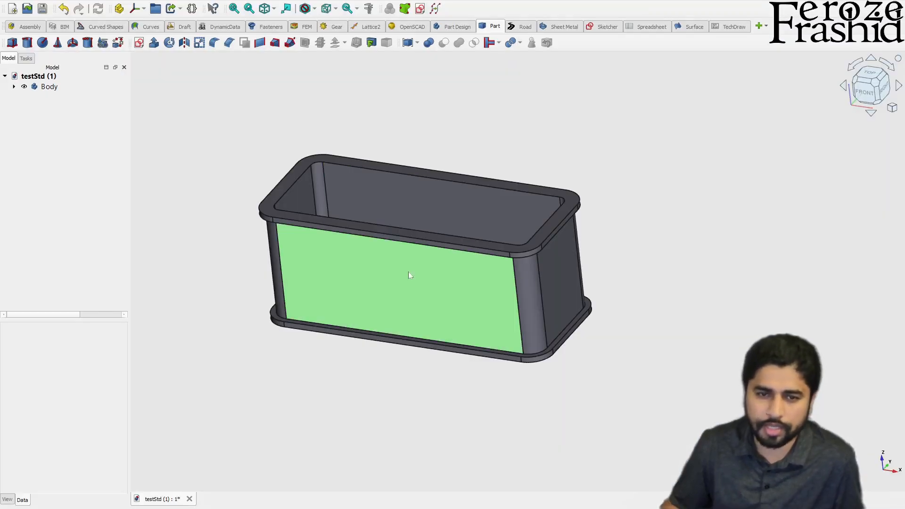
Step: Back in FreeCAD, examine the box's front wall, open interior and orientation relative to the axes
middle_drag(411, 273, 453, 275)
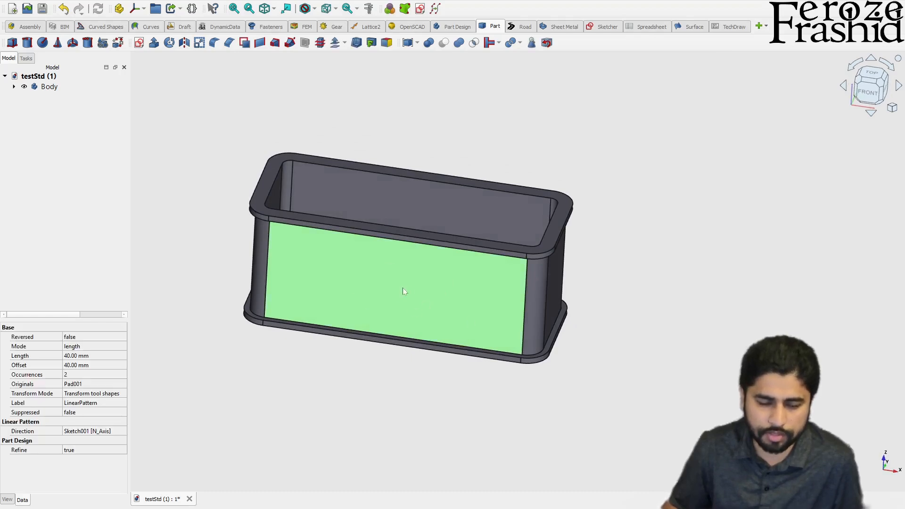
middle_drag(443, 217, 425, 263)
scroll(835, 453, up, 1)
middle_drag(726, 379, 737, 350)
scroll(664, 290, down, 3)
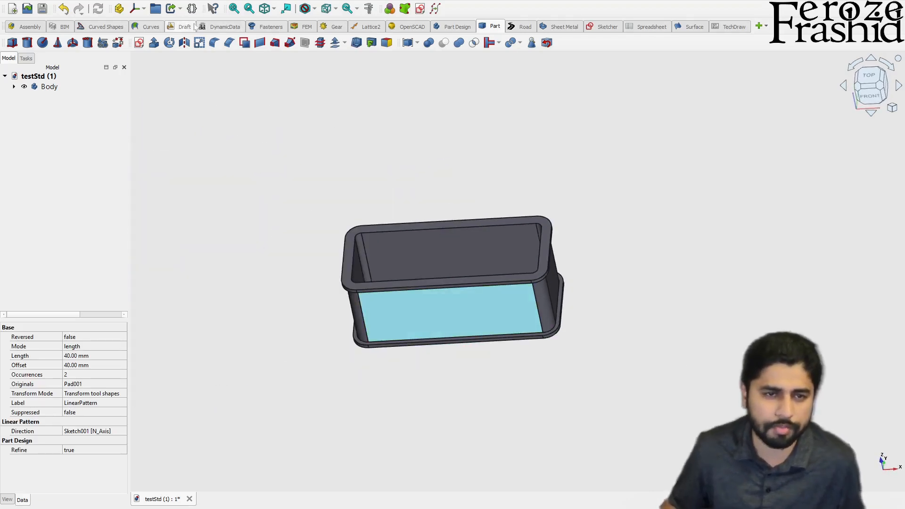
click(300, 224)
scroll(418, 240, up, 3)
middle_drag(527, 274, 527, 306)
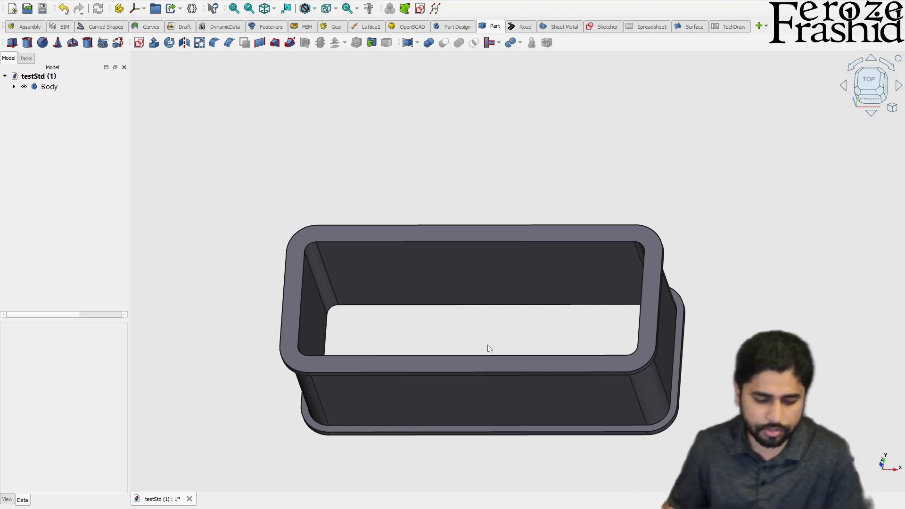
middle_drag(519, 317, 510, 354)
scroll(496, 367, up, 1)
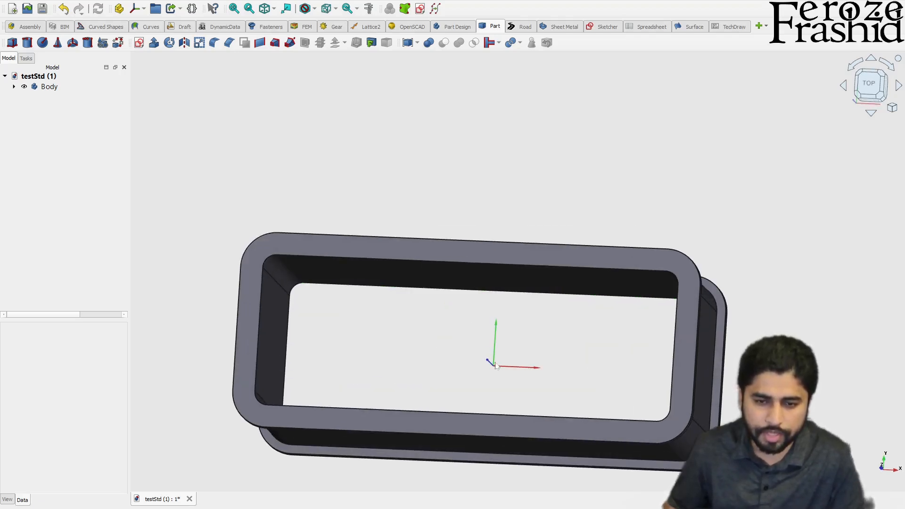
scroll(496, 362, down, 2)
middle_drag(494, 353, 502, 370)
click(502, 369)
middle_drag(488, 327, 489, 347)
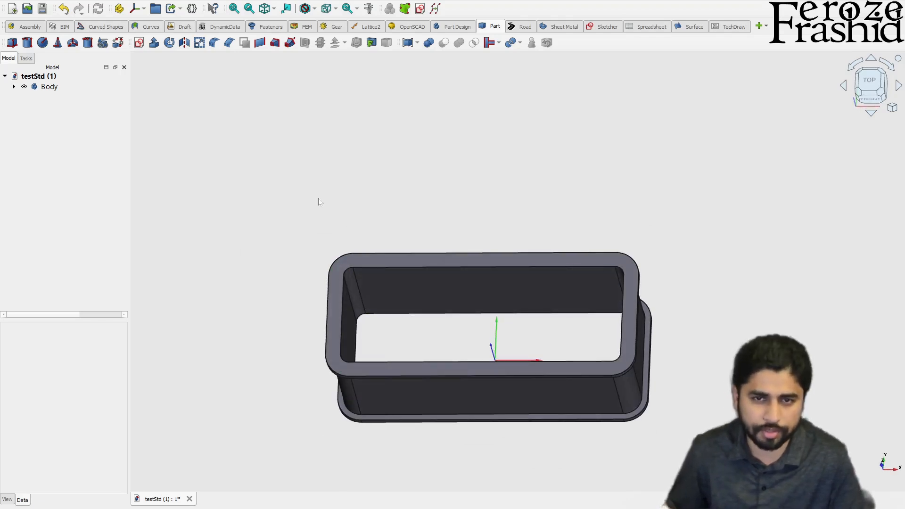
click(49, 86)
click(469, 321)
middle_drag(470, 321, 499, 426)
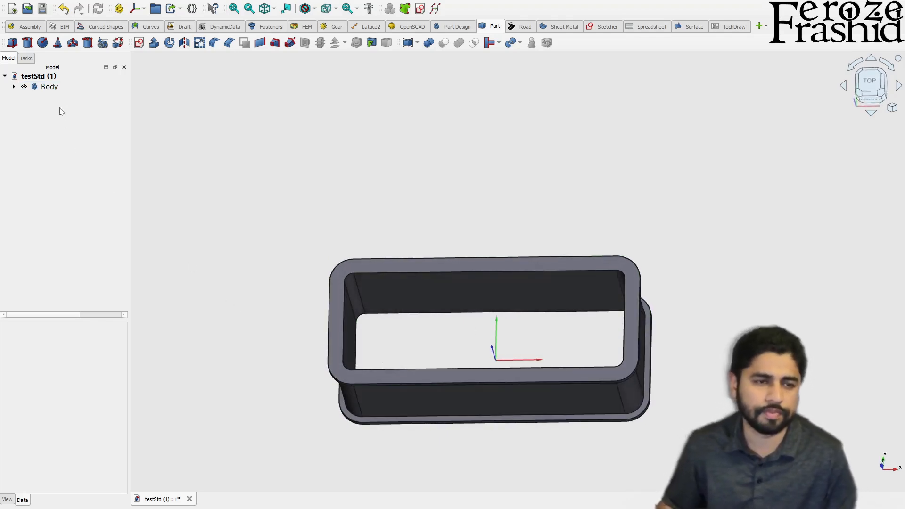
click(46, 86)
middle_drag(222, 174, 244, 148)
click(428, 182)
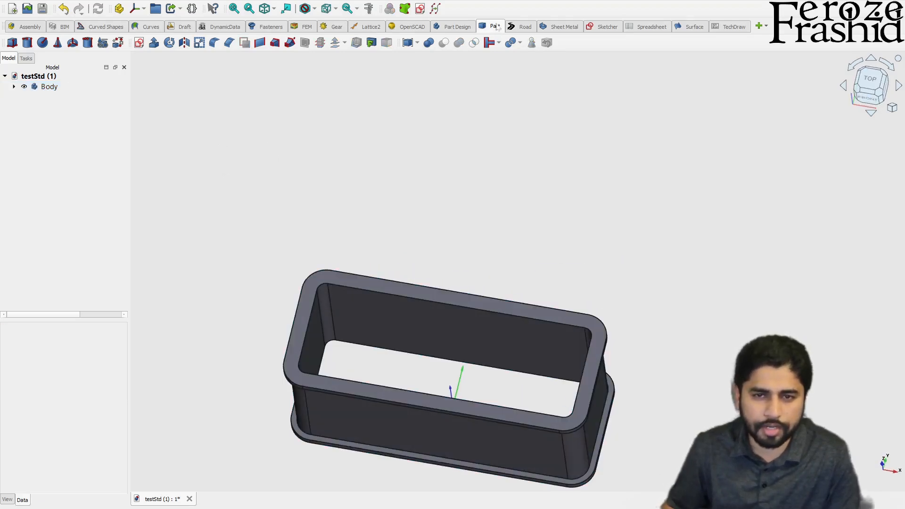
Step: Create a new sketch on the XZ plane with 0 mm offset, outside the Body
click(140, 44)
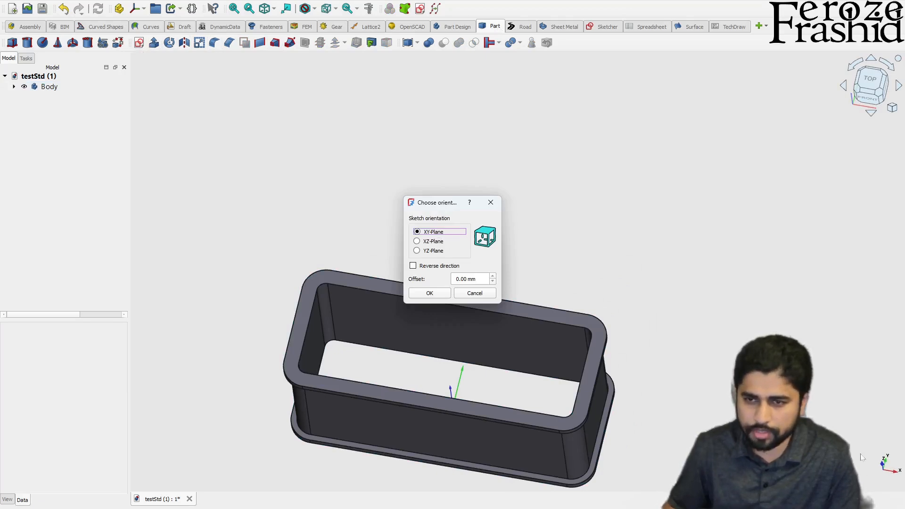
click(438, 242)
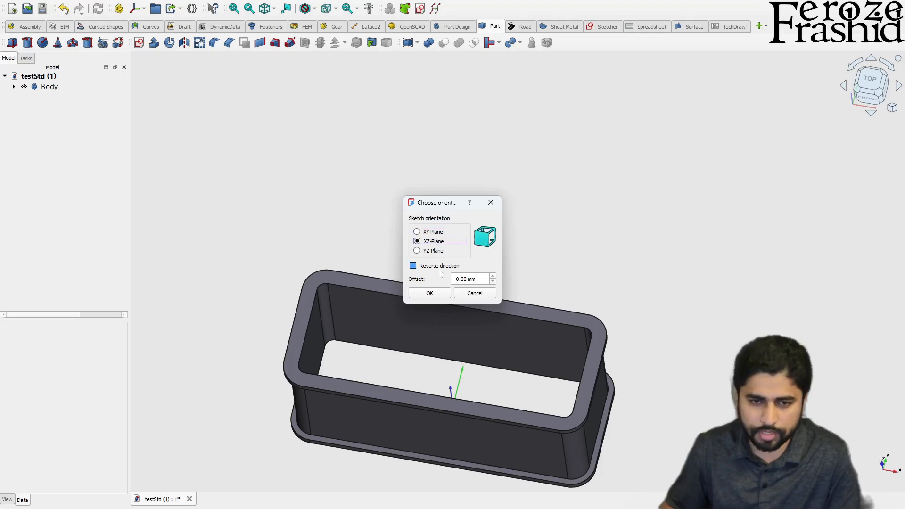
click(438, 294)
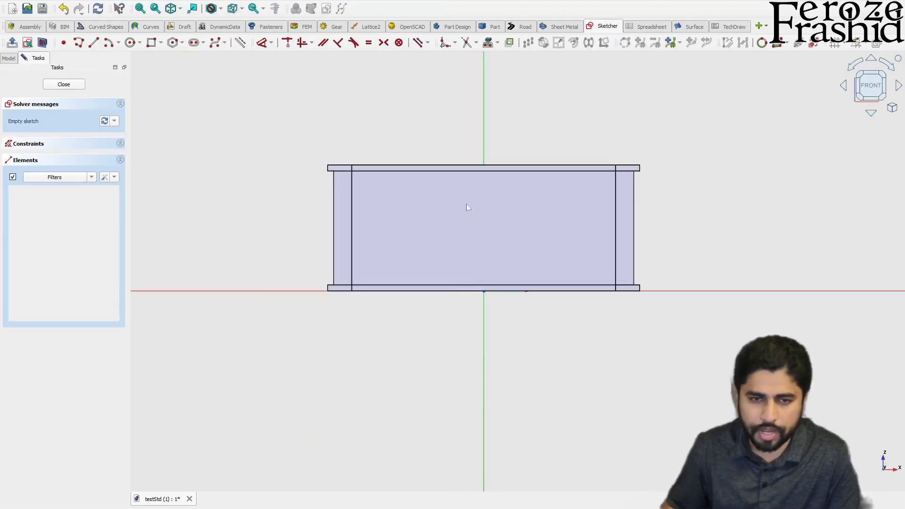
Step: Project the edge where the front wall meets the upper flange into the sketch as external geometry
scroll(456, 197, up, 2)
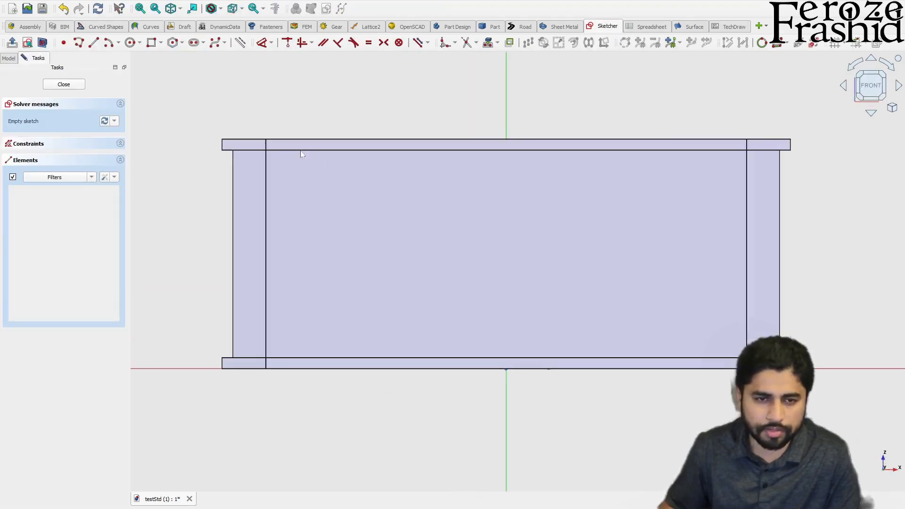
mouse_move(454, 328)
middle_down()
mouse_move(461, 297)
mouse_move(439, 279)
middle_up()
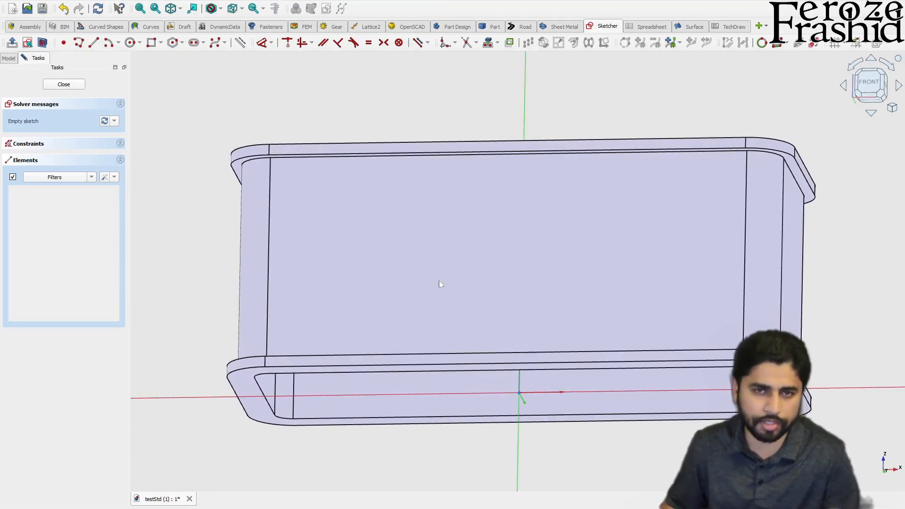
click(498, 46)
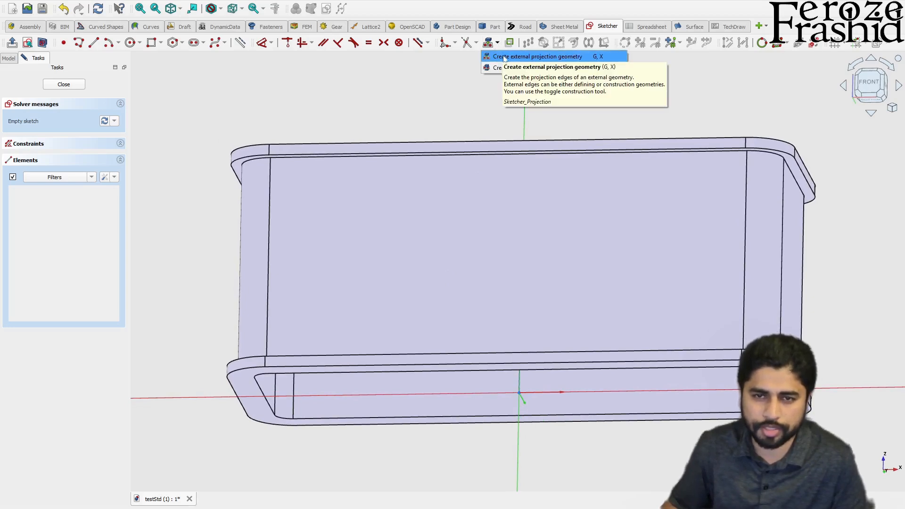
click(574, 57)
scroll(457, 156, up, 4)
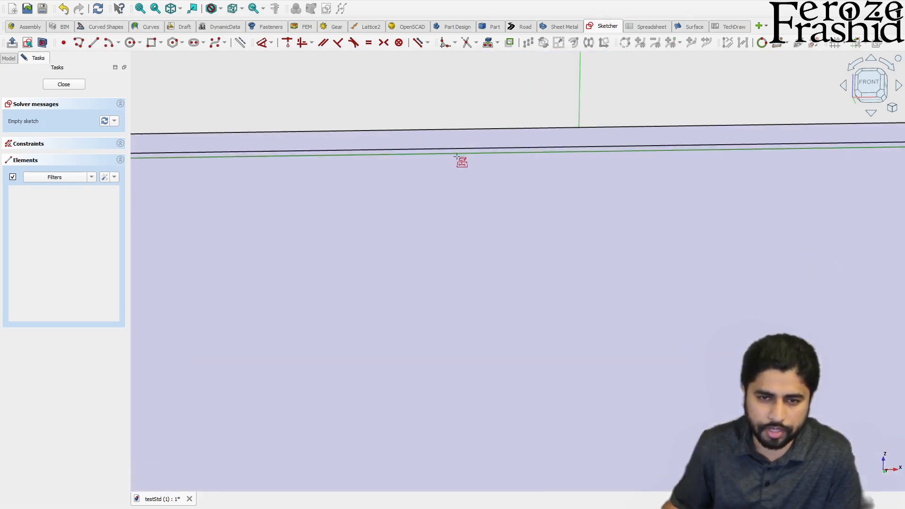
click(458, 157)
scroll(278, 174, down, 5)
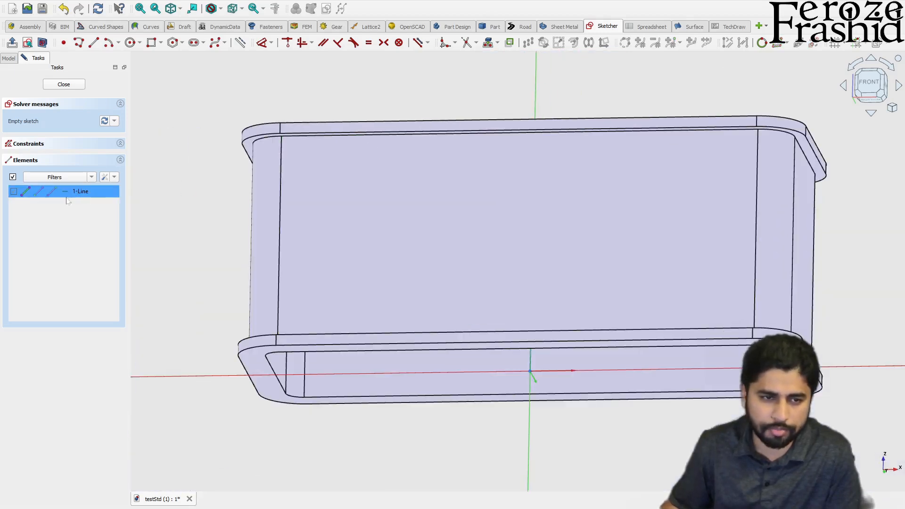
Step: Project the edge where the front wall meets the lower flange into the sketch as external geometry
middle_drag(486, 327, 489, 384)
scroll(485, 348, up, 6)
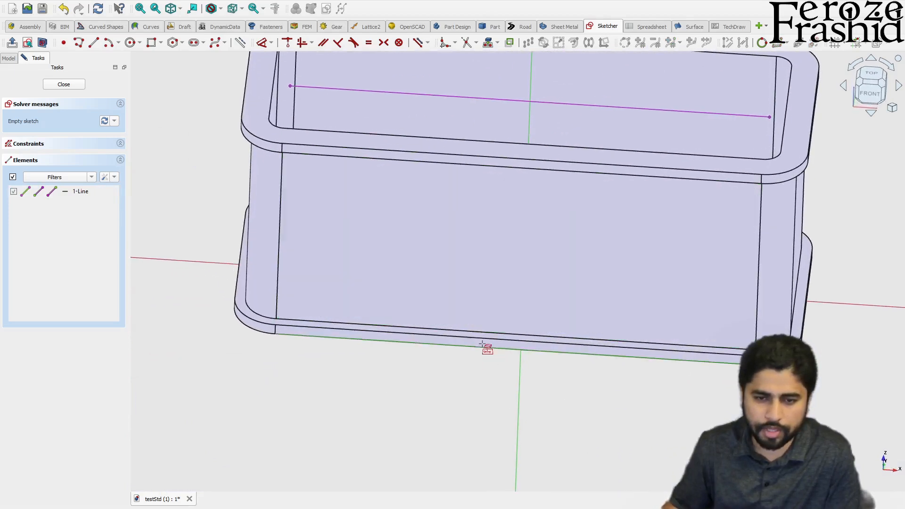
click(482, 331)
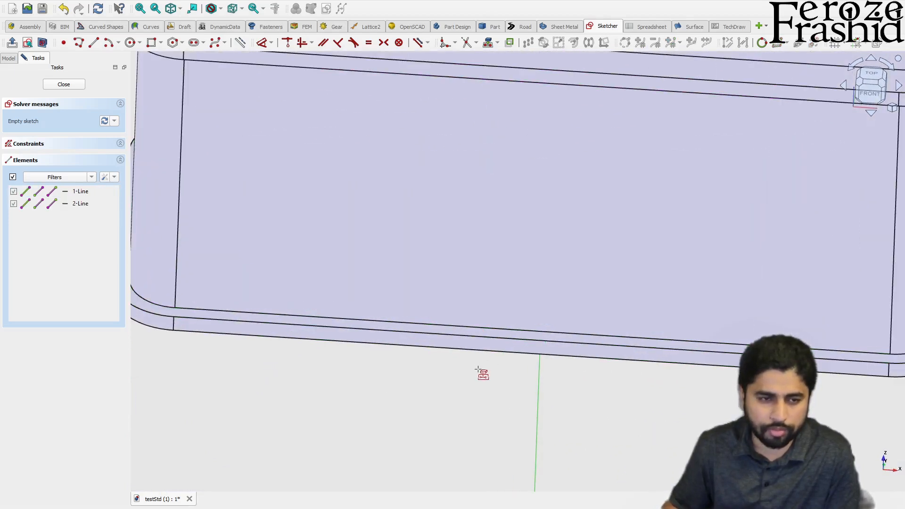
scroll(481, 372, down, 5)
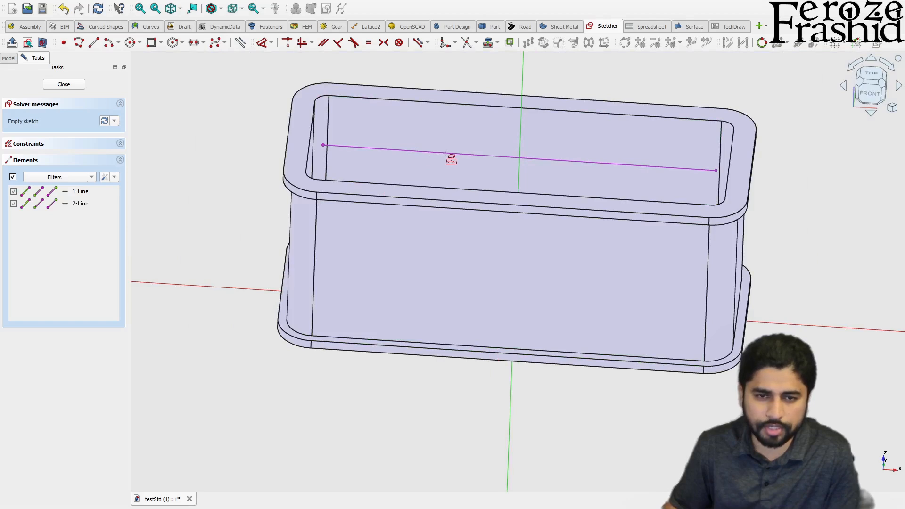
Step: Convert both projected edge lines to construction geometry
middle_drag(473, 178, 481, 236)
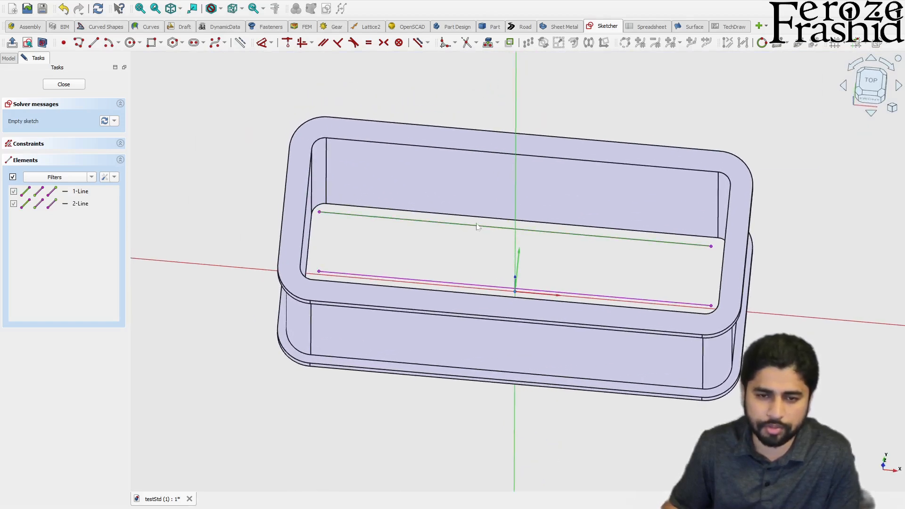
click(476, 225)
key(n)
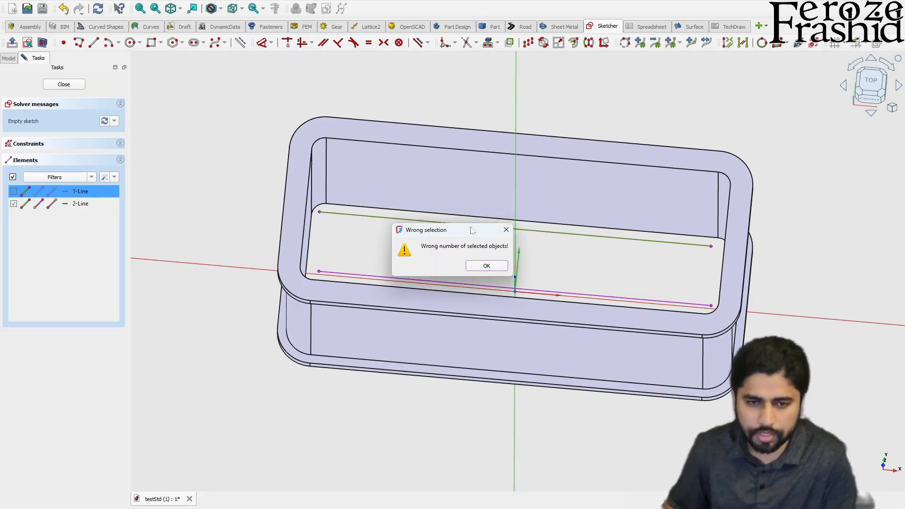
click(484, 266)
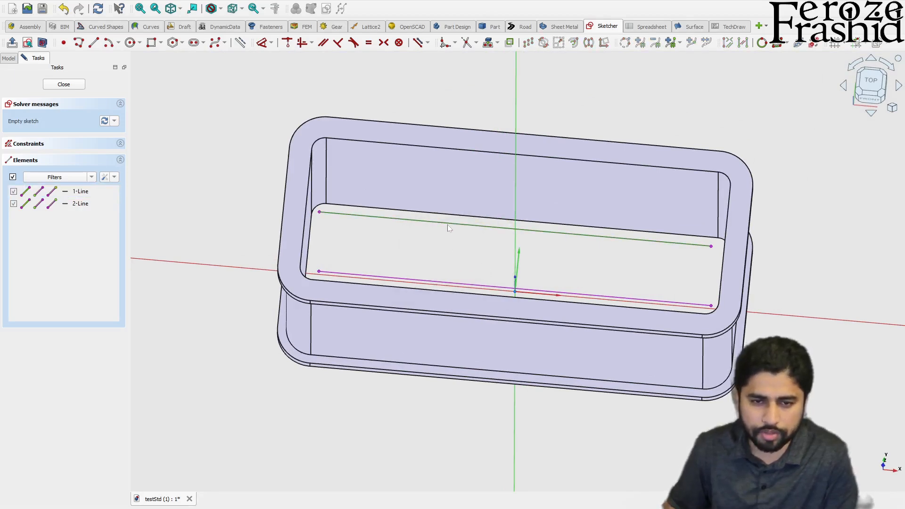
click(448, 228)
key(g)
key(n)
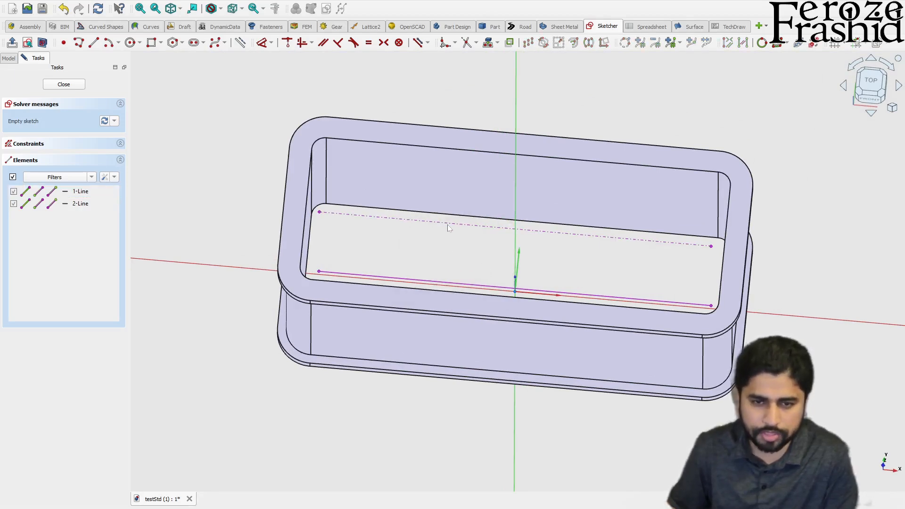
click(455, 282)
key(g)
key(n)
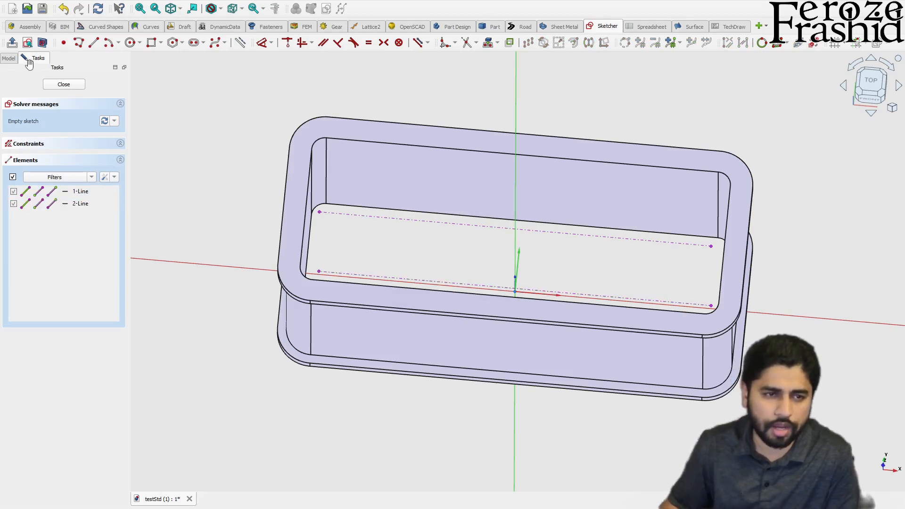
Step: Hide the Body so only the sketch's reference lines are shown
click(9, 58)
click(49, 86)
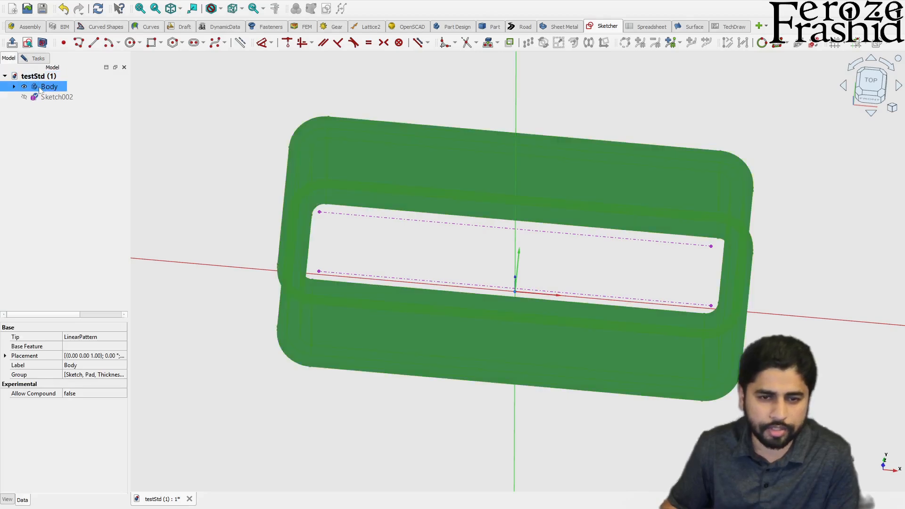
key(space)
click(180, 114)
middle_drag(387, 225, 393, 176)
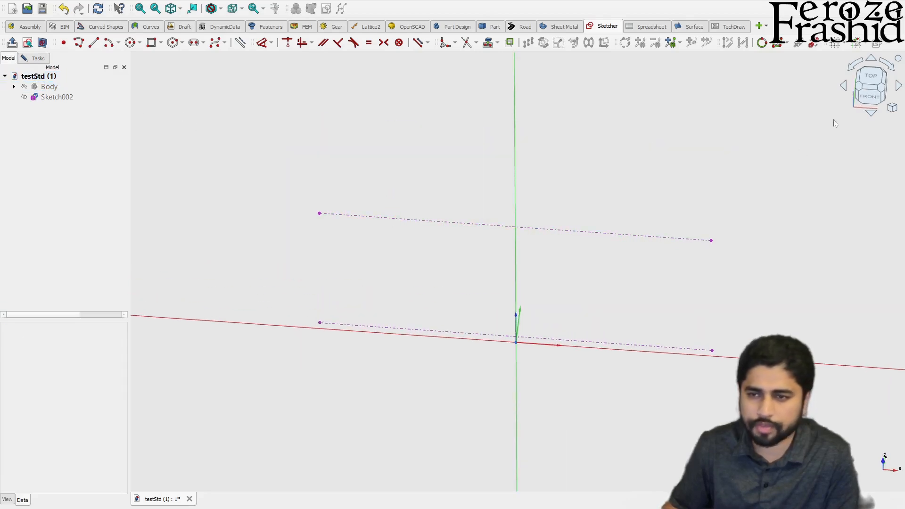
Step: In front view, draw an S-shaped B-spline between the reference lines' midpoints with control points either side of the vertical axis, and lower the upper control point
click(870, 98)
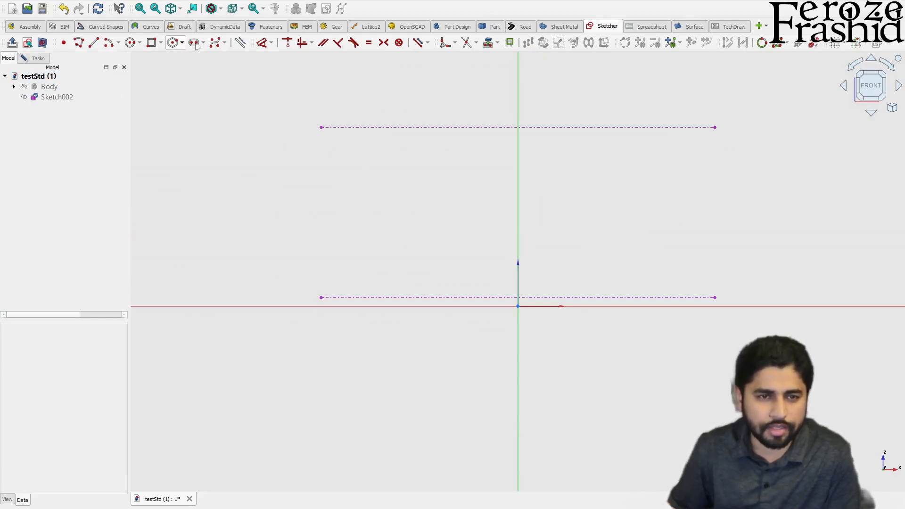
click(216, 43)
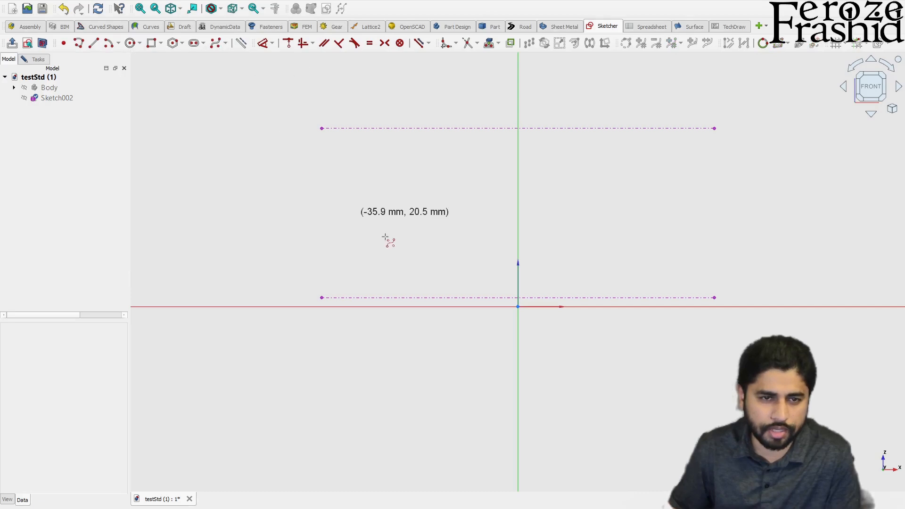
scroll(491, 293, up, 3)
click(542, 301)
scroll(584, 266, down, 3)
click(593, 222)
click(506, 185)
click(552, 135)
right_click(584, 164)
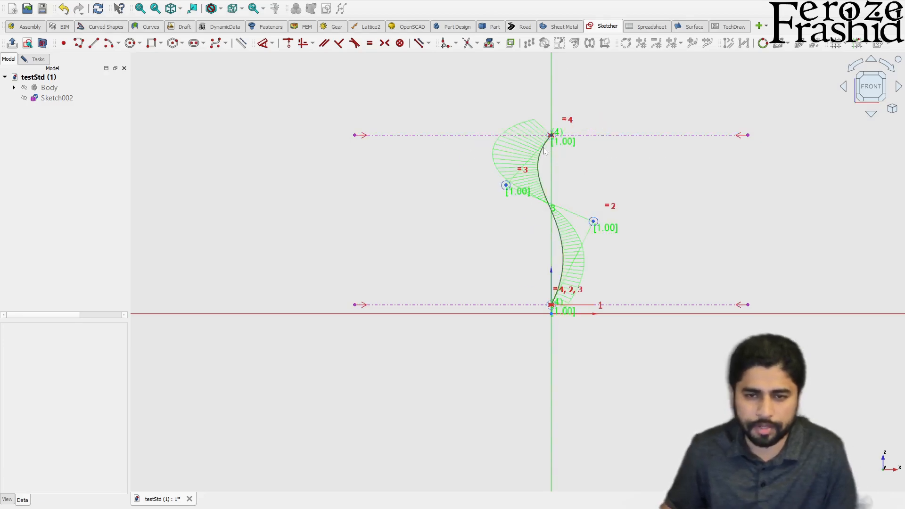
scroll(540, 173, up, 2)
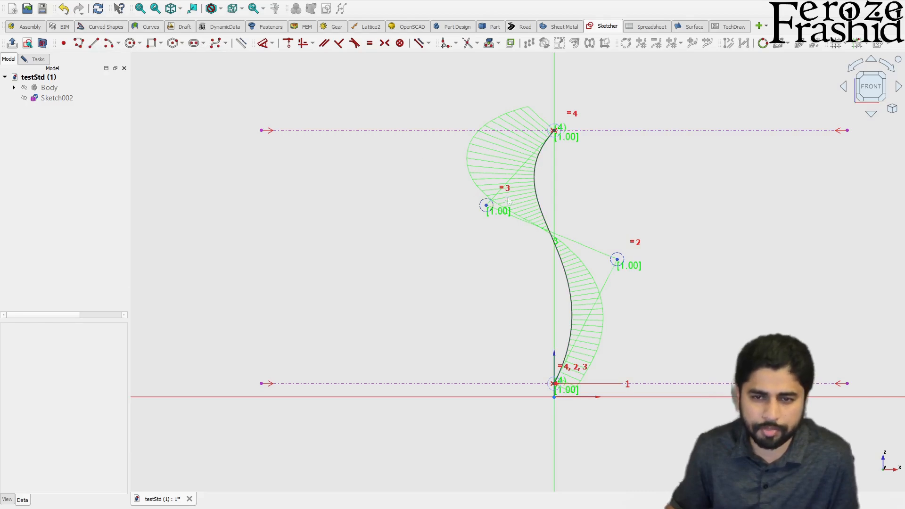
drag(490, 210, 489, 232)
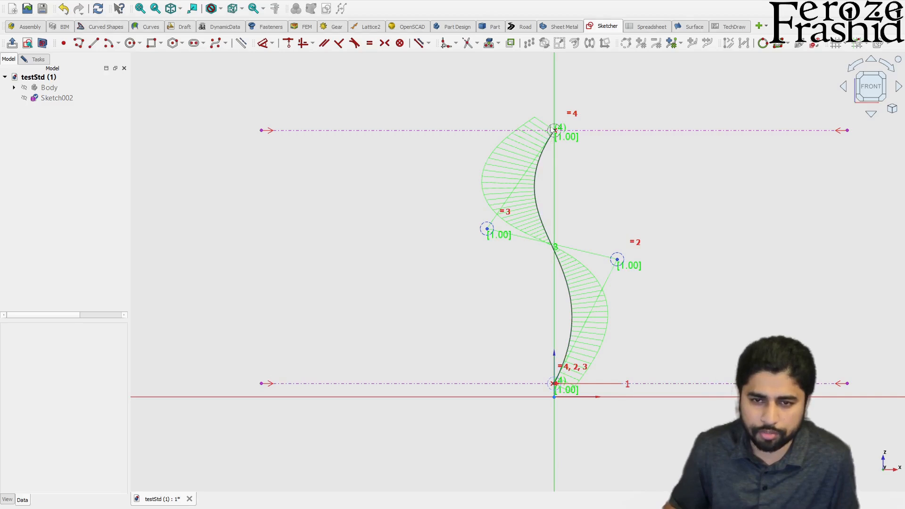
Step: Examine how the spline's endpoints attach to the reference lines and the vertical axis
scroll(552, 385, up, 5)
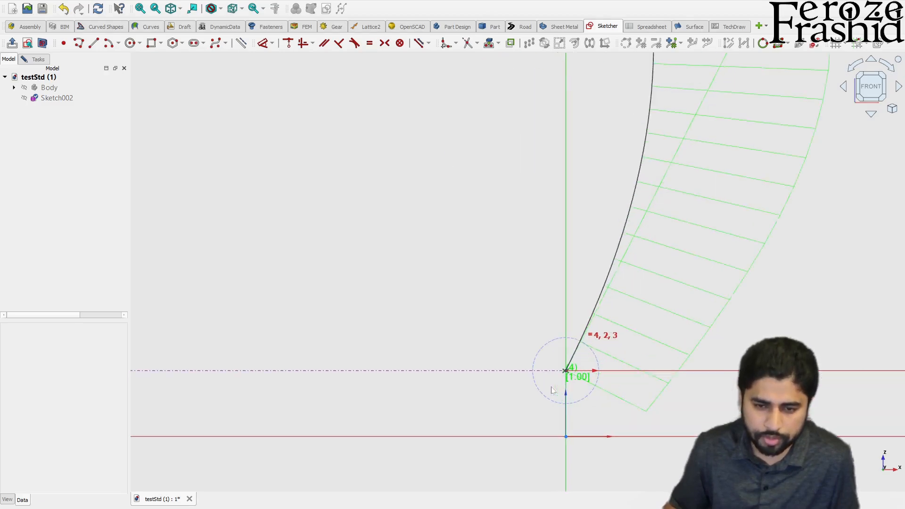
scroll(565, 372, down, 5)
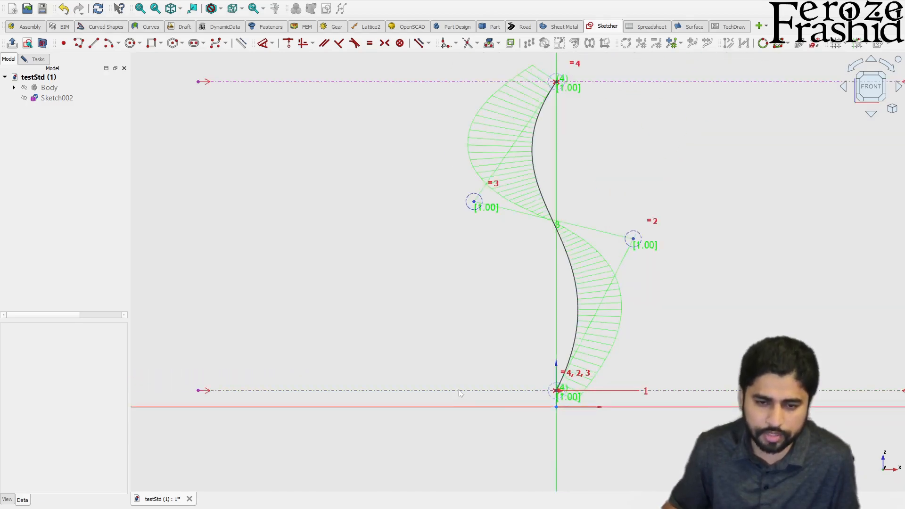
click(375, 397)
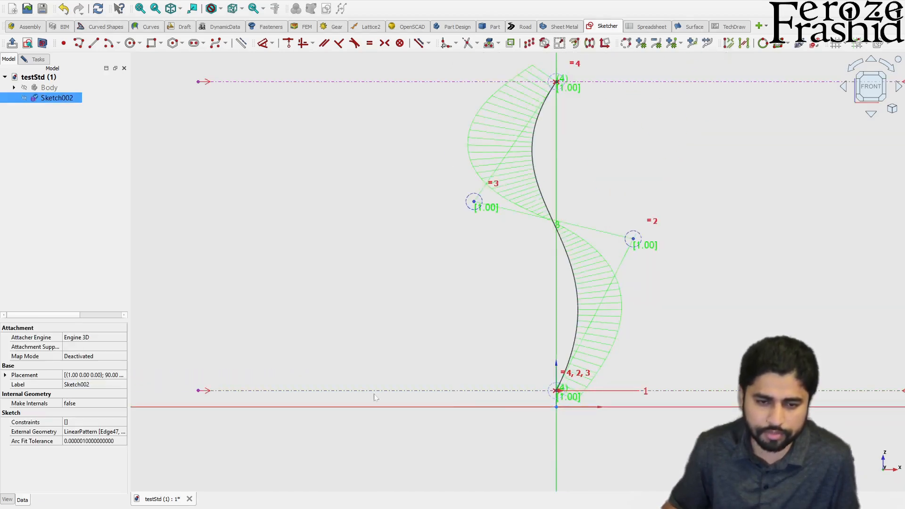
click(400, 99)
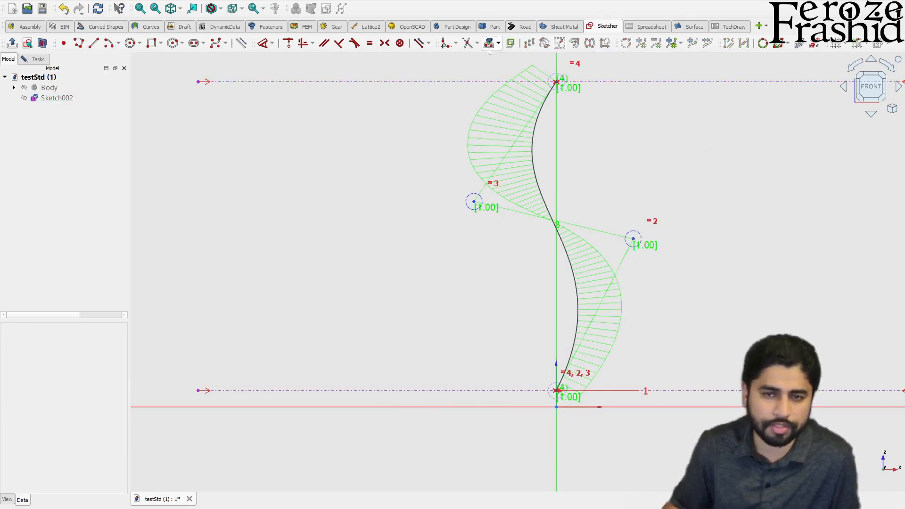
scroll(585, 363, up, 5)
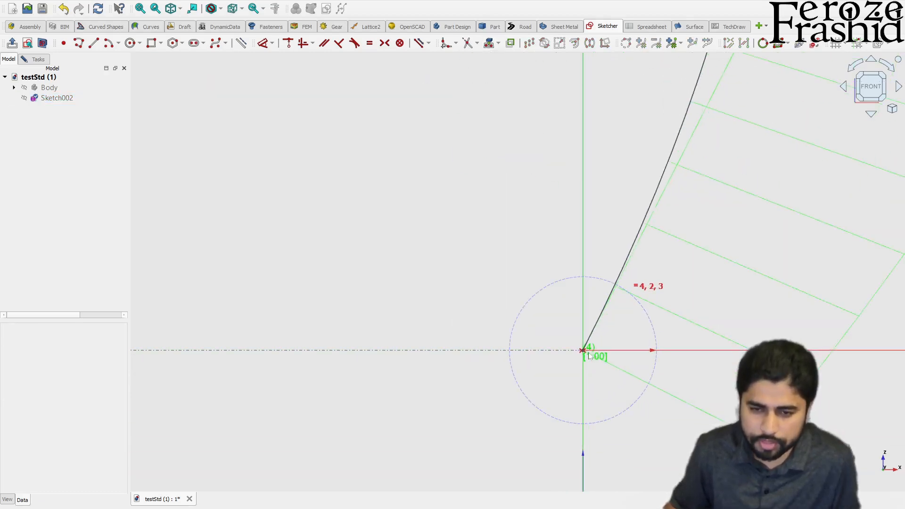
scroll(587, 357, up, 3)
scroll(576, 350, down, 8)
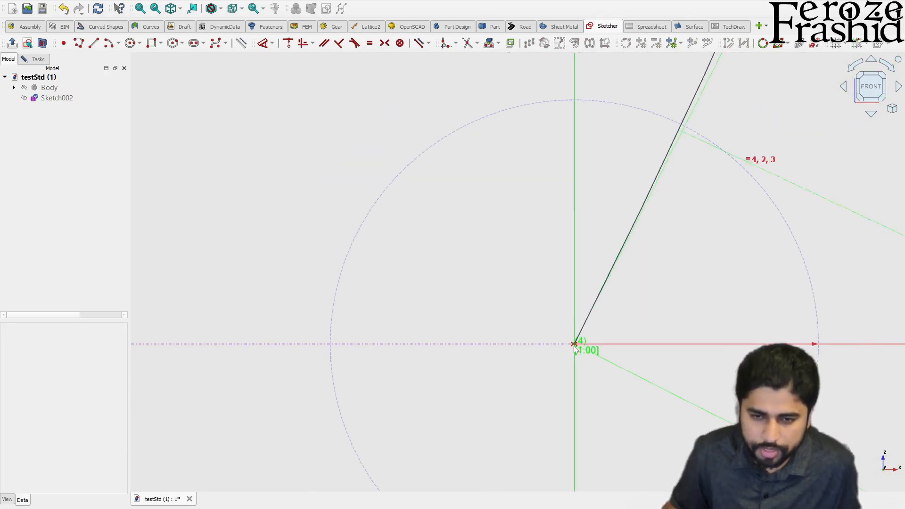
scroll(583, 358, down, 5)
scroll(580, 358, up, 6)
scroll(580, 355, down, 2)
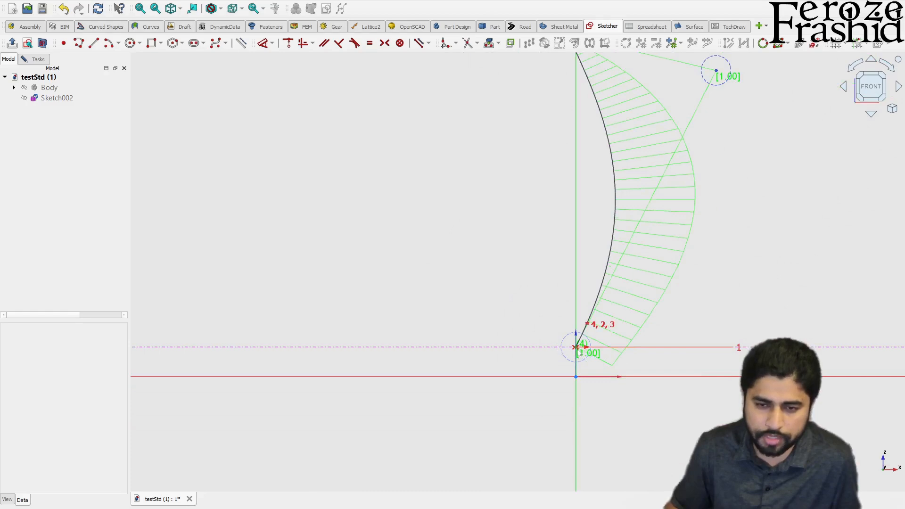
scroll(578, 353, down, 3)
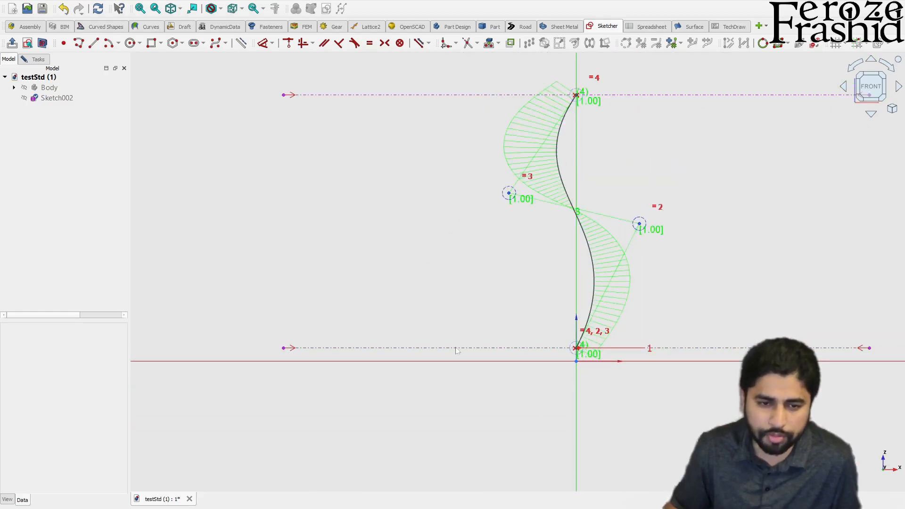
Step: Review the sketch's constraints list, checking the symmetric constraints at the spline's ends
click(35, 59)
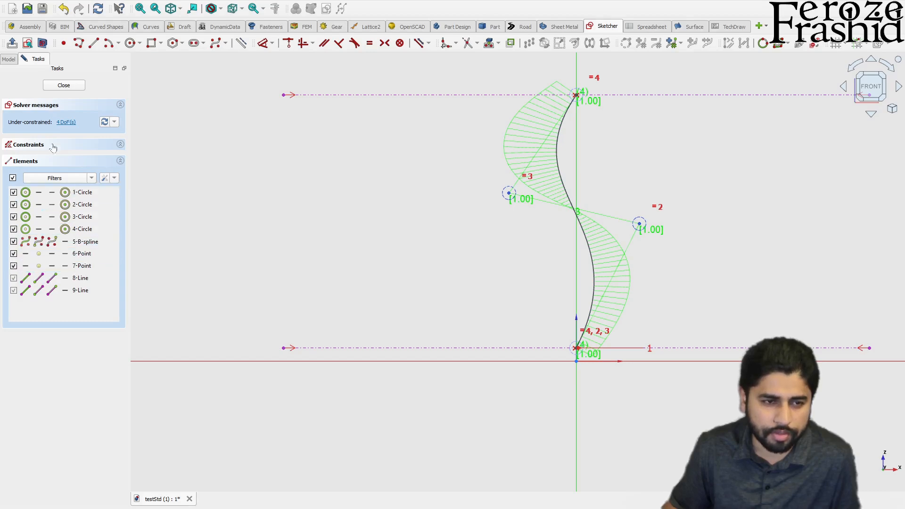
click(76, 146)
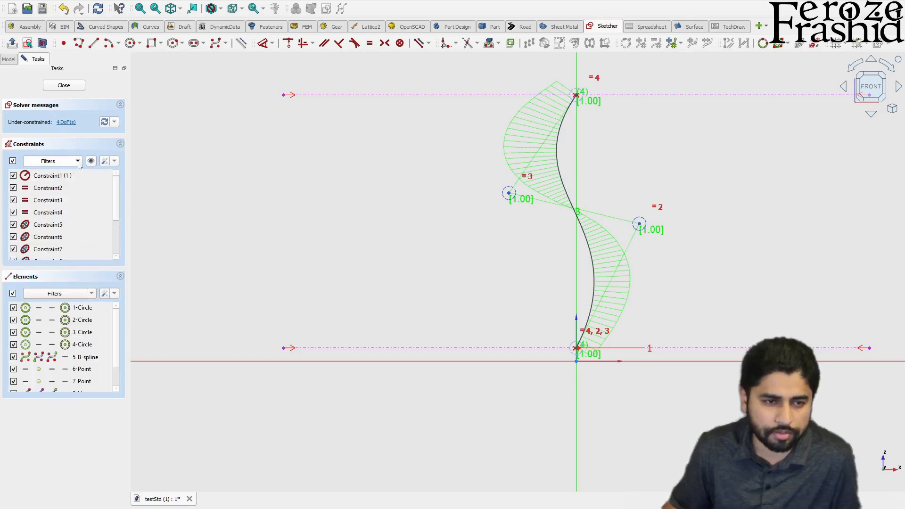
click(81, 237)
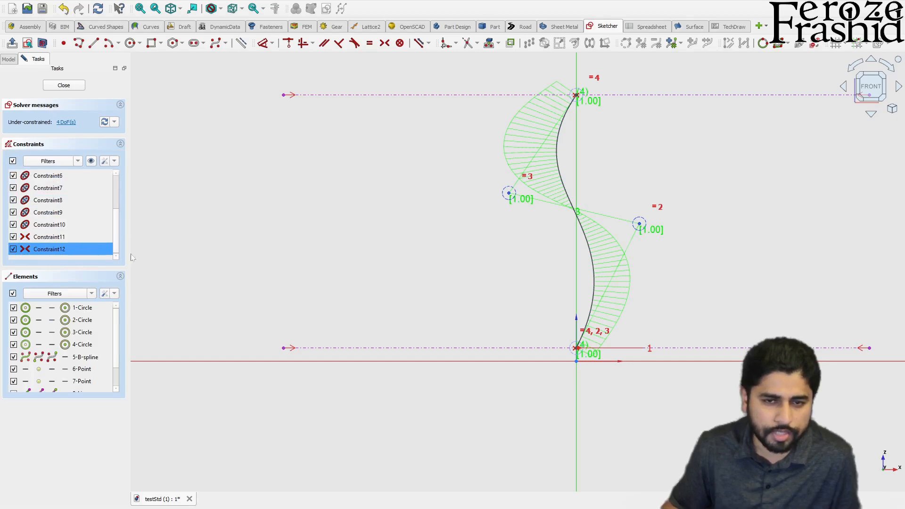
click(426, 337)
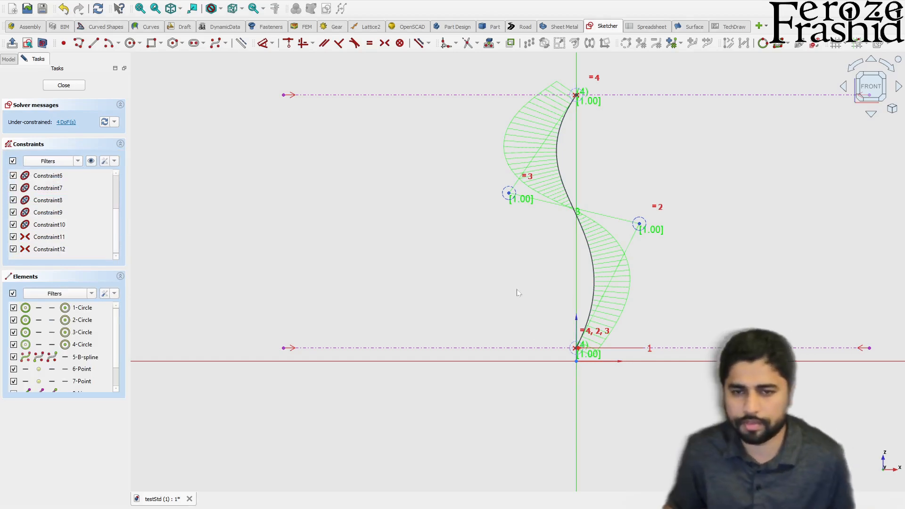
Step: Move the spline's two middle control points to roughly the same height, midway between the reference lines
drag(640, 224, 641, 235)
drag(511, 195, 511, 230)
drag(642, 237, 640, 230)
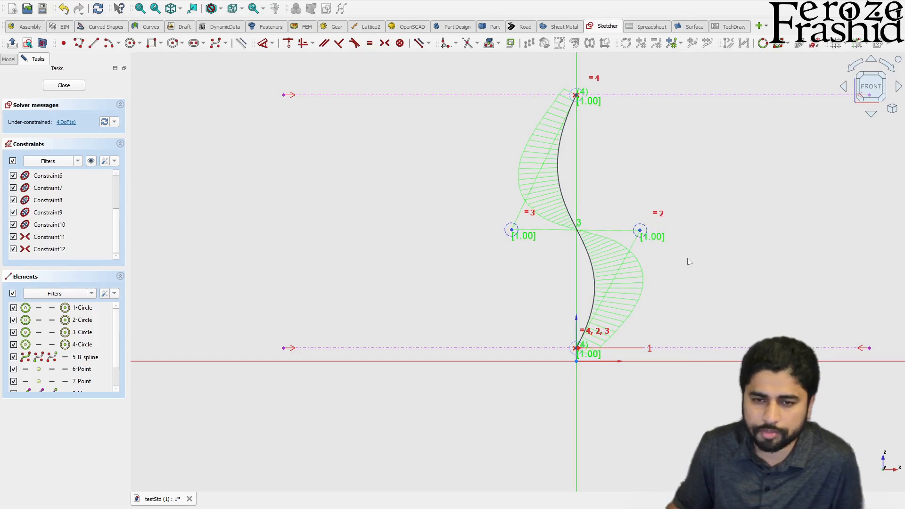
Step: Constrain the spline's two middle control points to be symmetric about the vertical axis
click(642, 234)
click(512, 230)
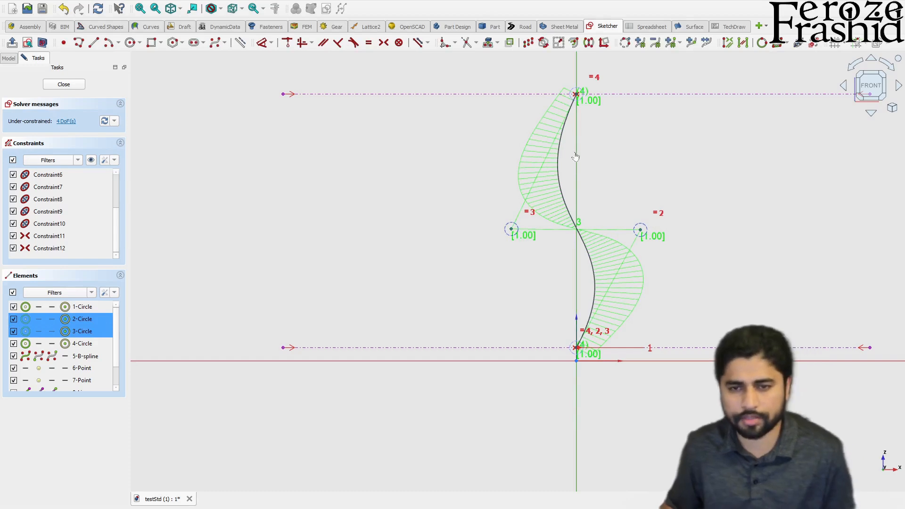
key(s)
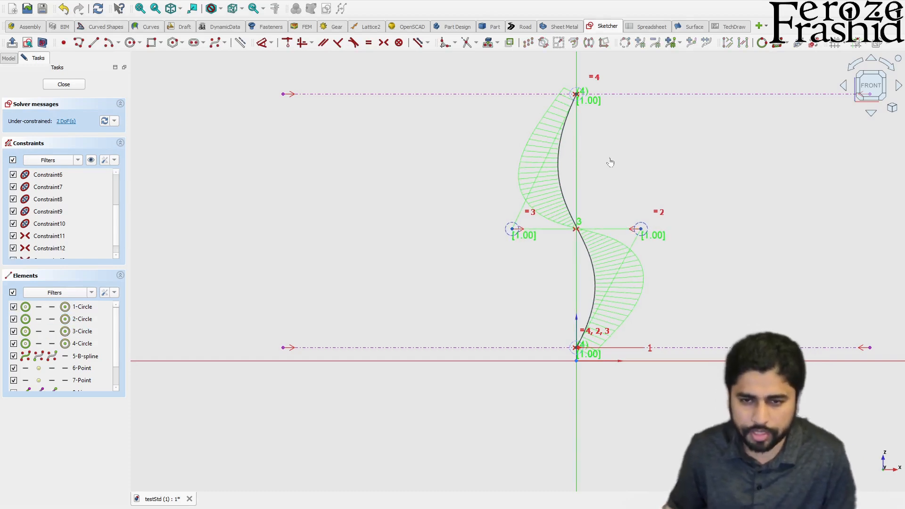
Step: Adjust the height of the spline's middle control points slightly and draw a construction line joining the spline's two endpoints
mouse_move(512, 230)
mouse_down()
mouse_move(509, 210)
mouse_move(512, 226)
mouse_up()
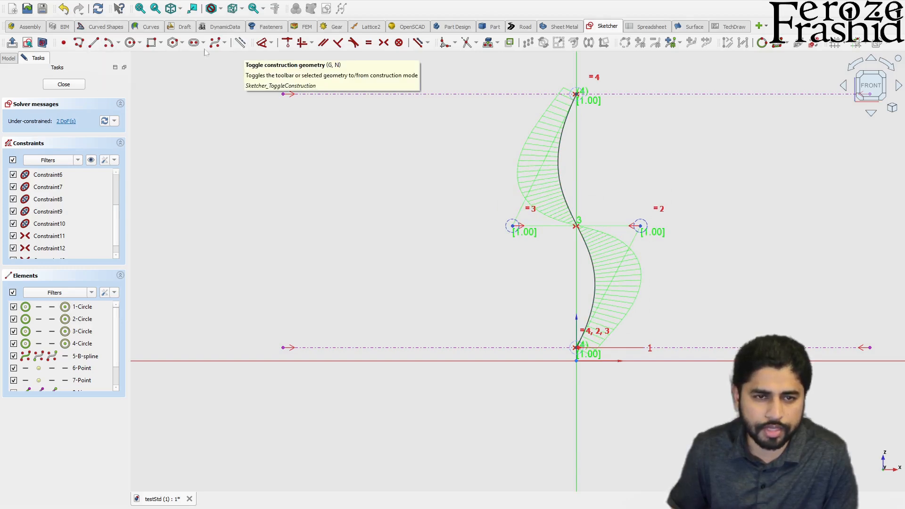
click(94, 43)
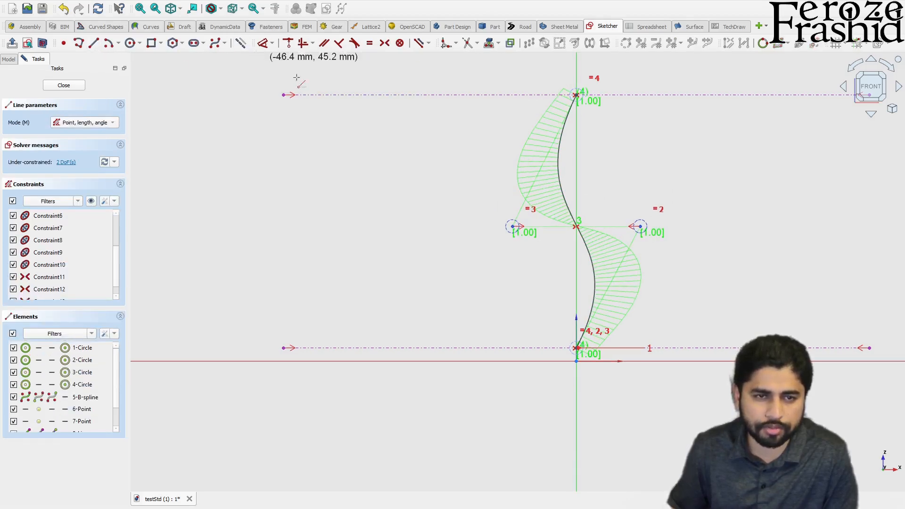
click(576, 94)
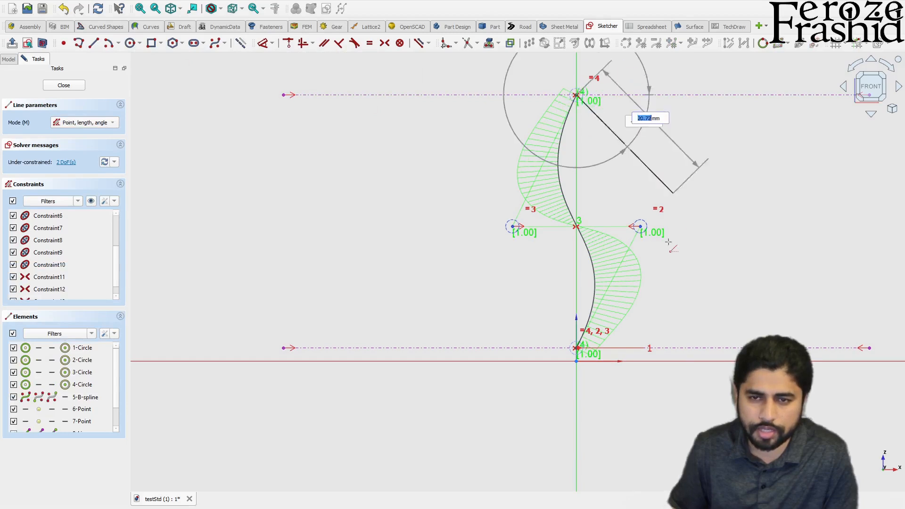
click(578, 348)
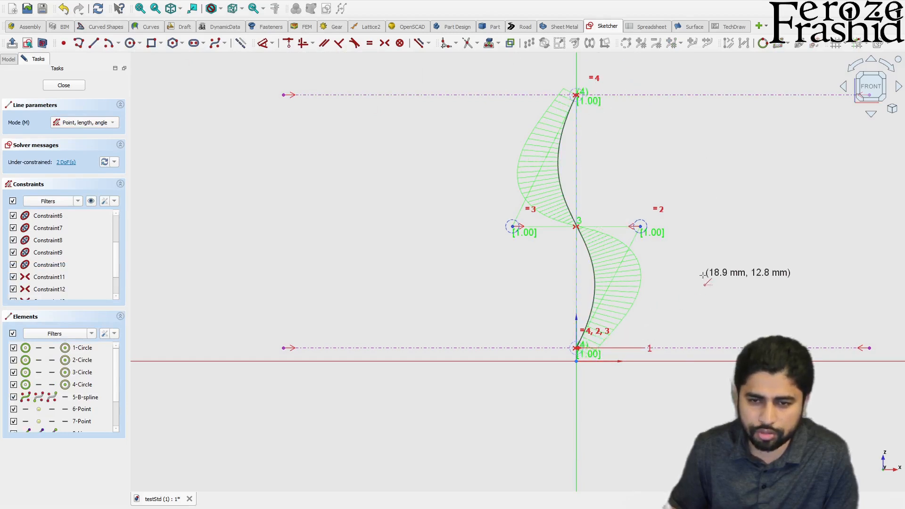
key(Escape)
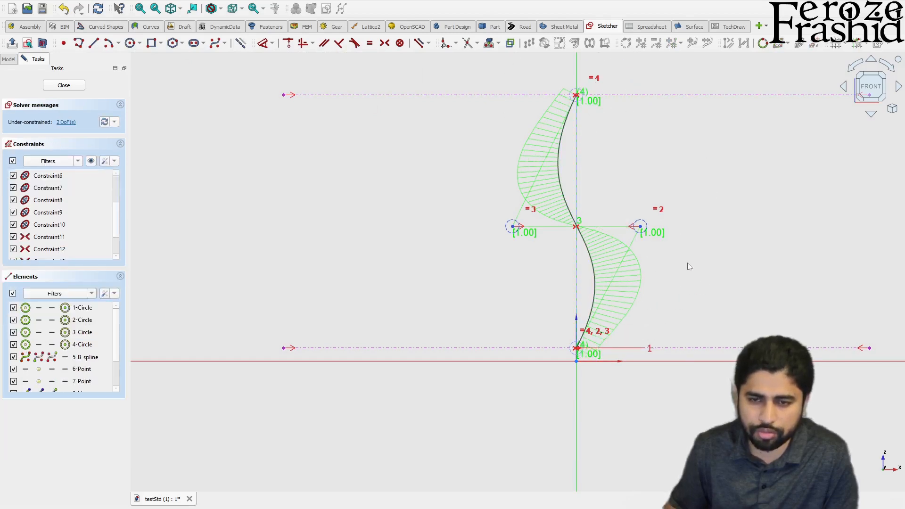
Step: Try to constrain the spline's two endpoints symmetric about the curve's midpoint on the vertical axis
click(576, 96)
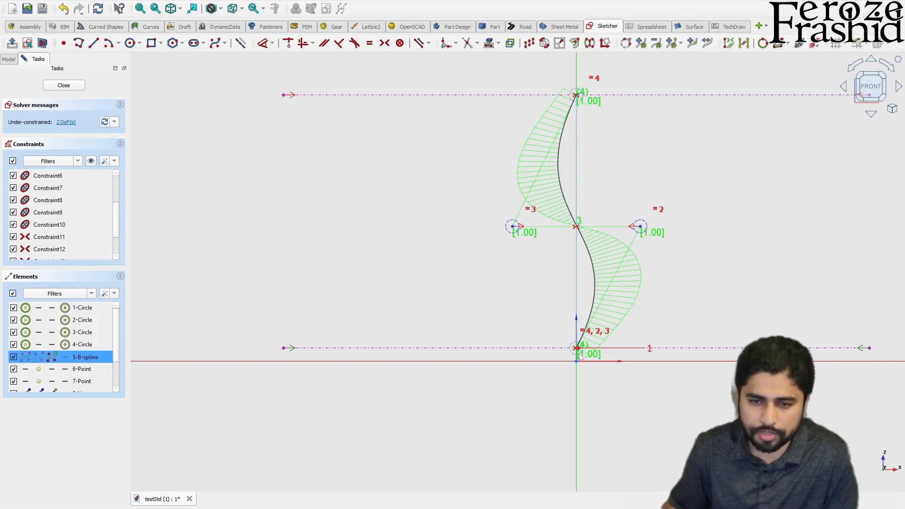
scroll(609, 226, up, 3)
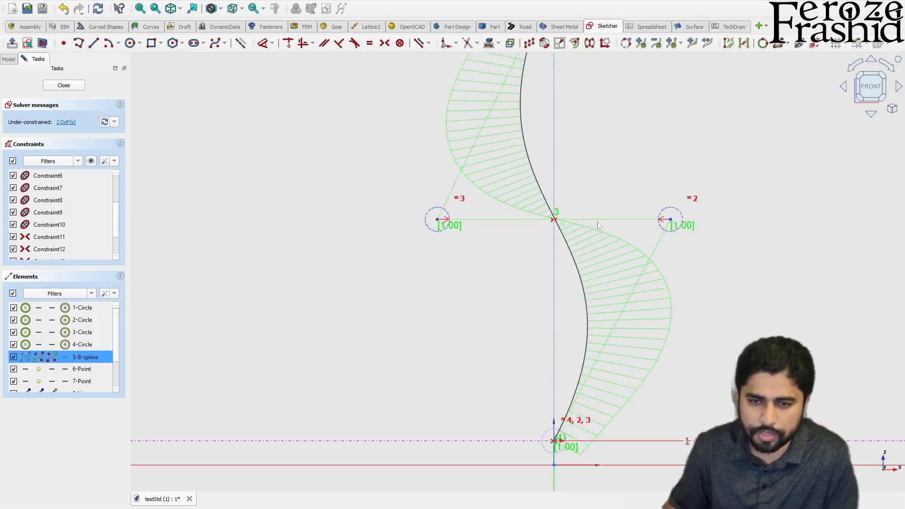
scroll(609, 224, up, 2)
scroll(588, 227, up, 3)
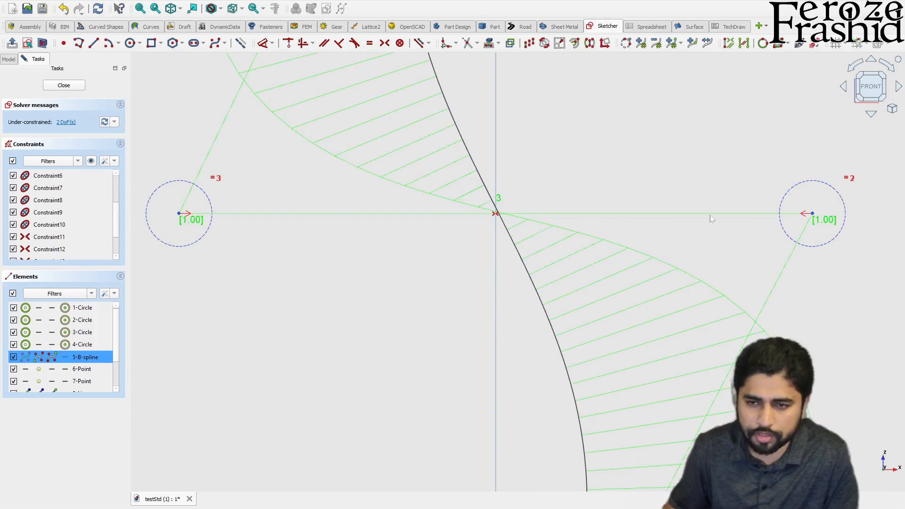
click(498, 216)
key(s)
key(s)
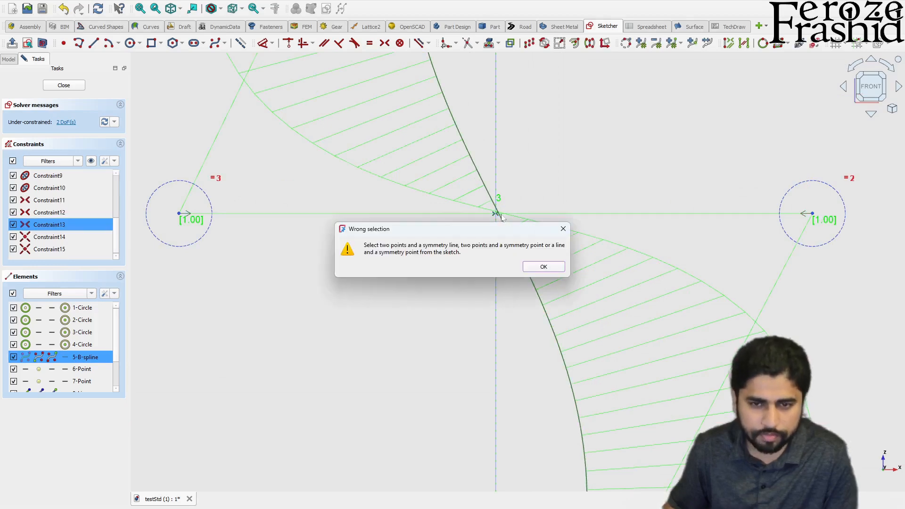
click(534, 267)
Step: Delete the construction line joining the spline's two endpoints
scroll(585, 195, down, 5)
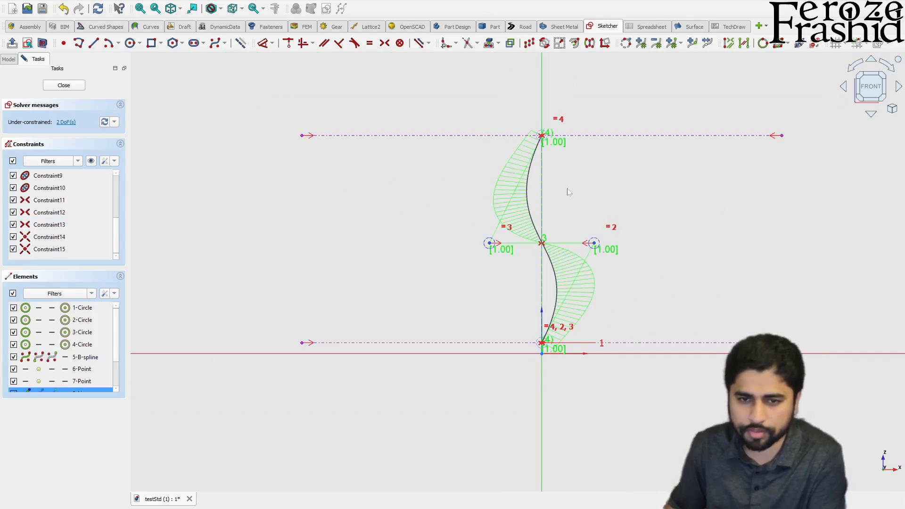
scroll(84, 372, down, 1)
click(84, 381)
key(Delete)
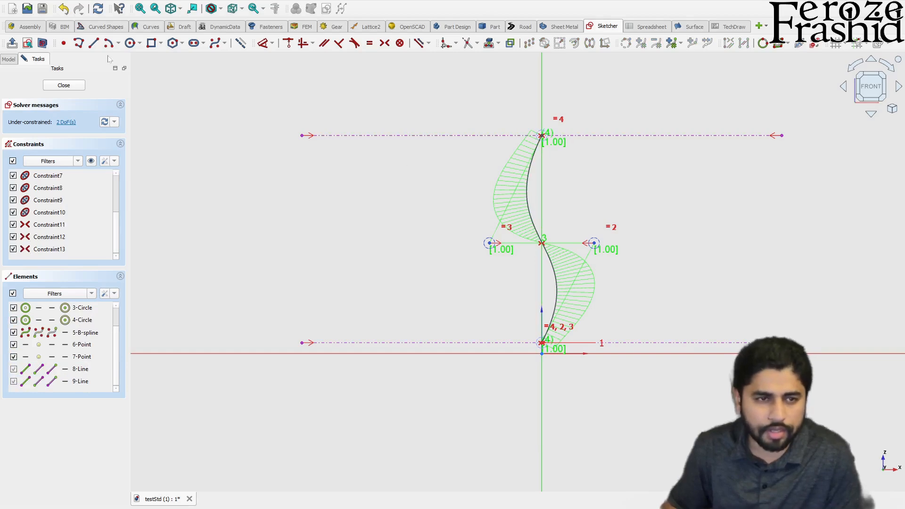
Step: Draw vertical construction lines from the left middle control point up to the upper reference line and from the right one down to the lower
click(94, 42)
click(490, 243)
click(490, 135)
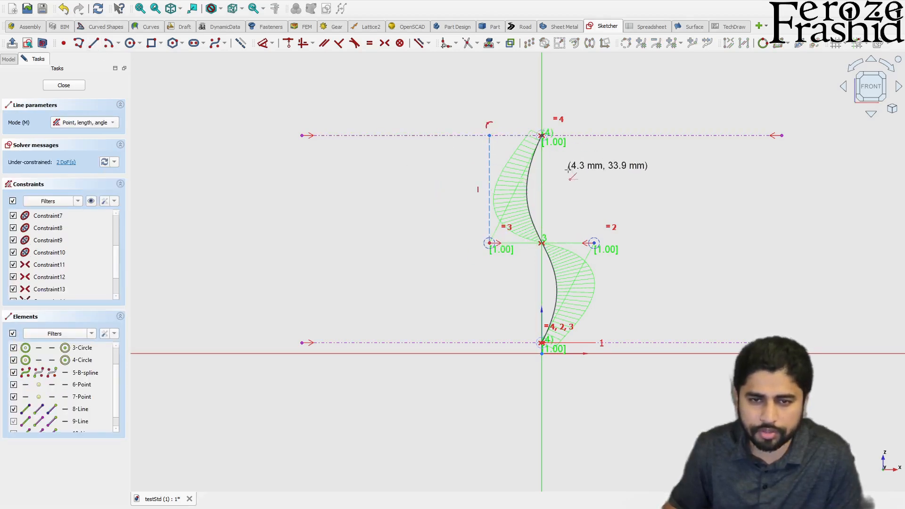
click(595, 243)
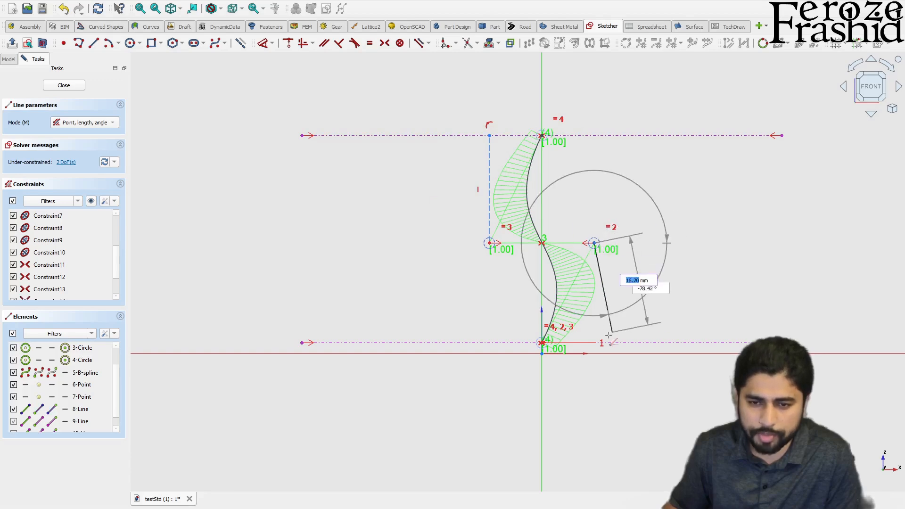
click(595, 343)
right_click(623, 320)
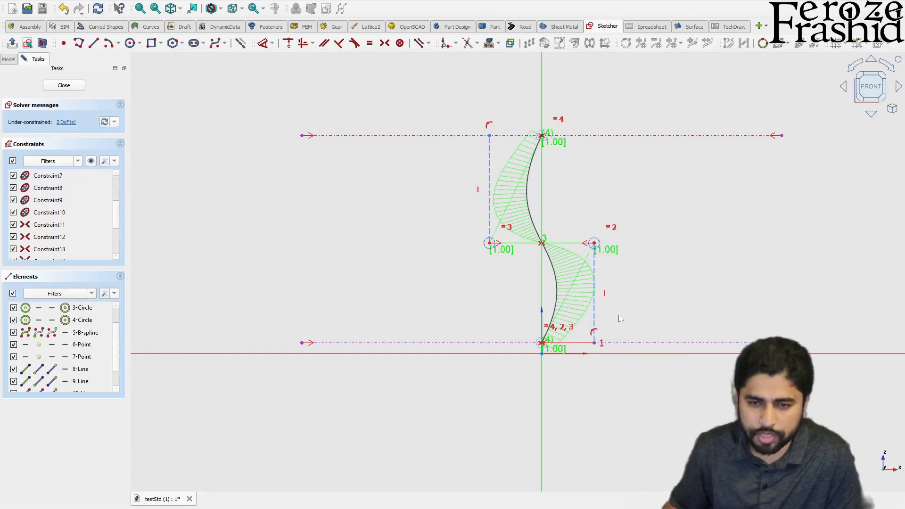
Step: Constrain the two vertical construction lines to equal length
click(605, 295)
click(452, 199)
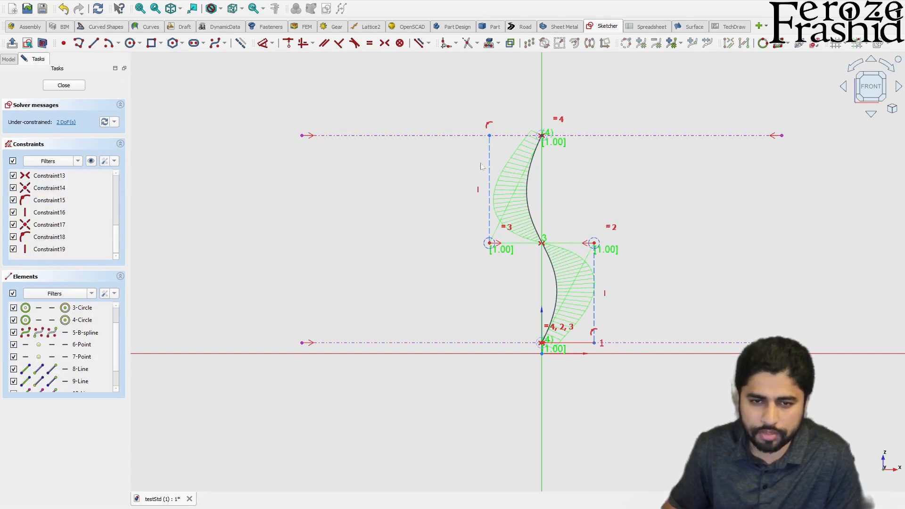
click(489, 166)
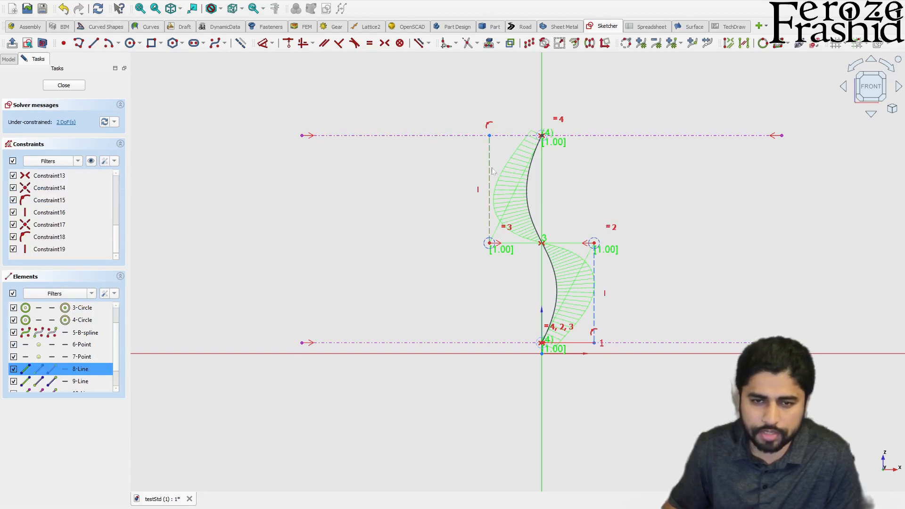
click(596, 308)
key(e)
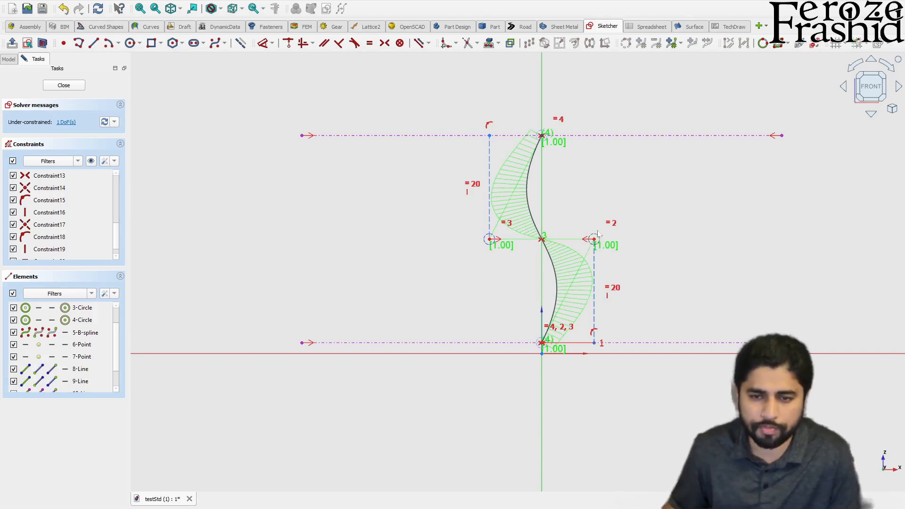
Step: Set the horizontal distance from the vertical axis to the right construction line's lower end to 10 mm
mouse_move(594, 239)
mouse_down()
mouse_move(568, 238)
mouse_move(602, 239)
mouse_up()
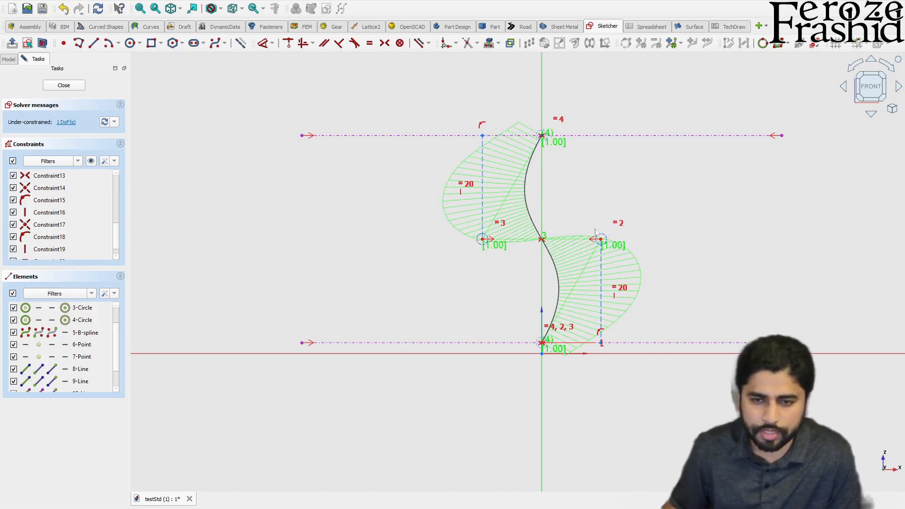
mouse_move(601, 239)
mouse_down()
mouse_move(629, 241)
mouse_move(618, 241)
mouse_up()
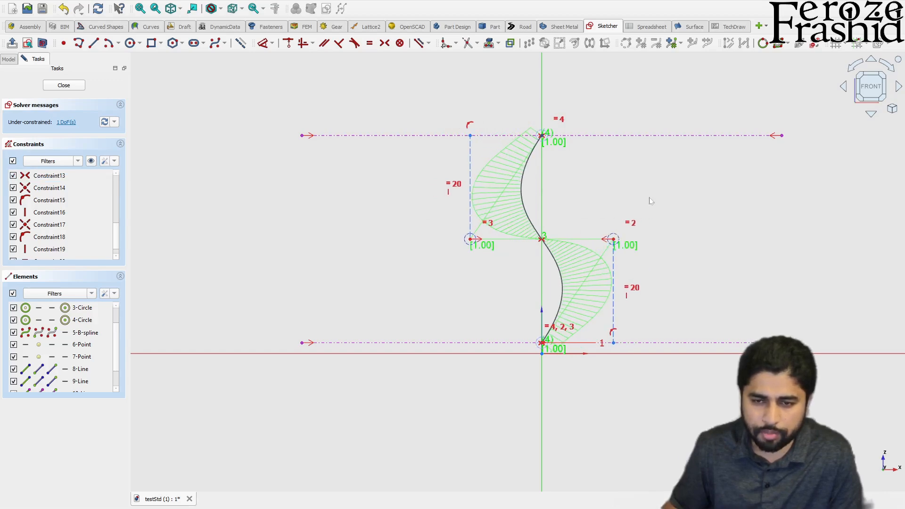
click(613, 343)
key(l)
click(587, 386)
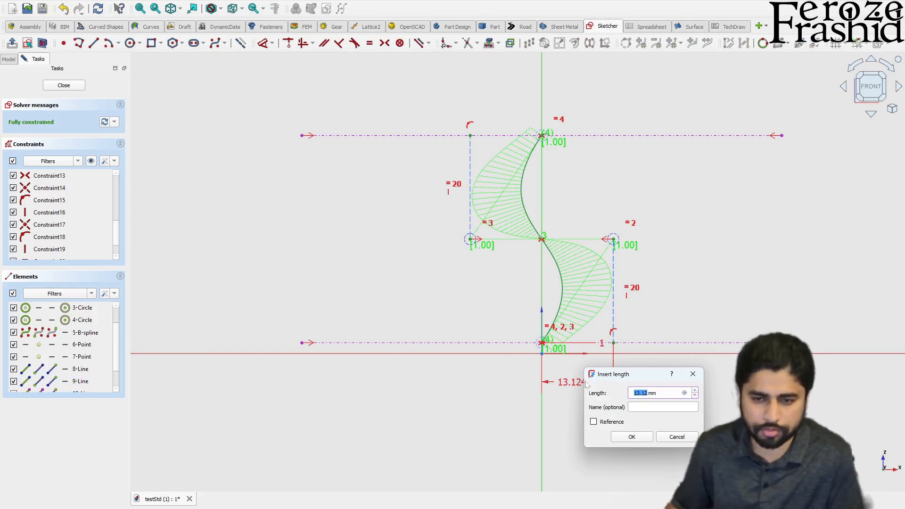
text(10)
key(Return)
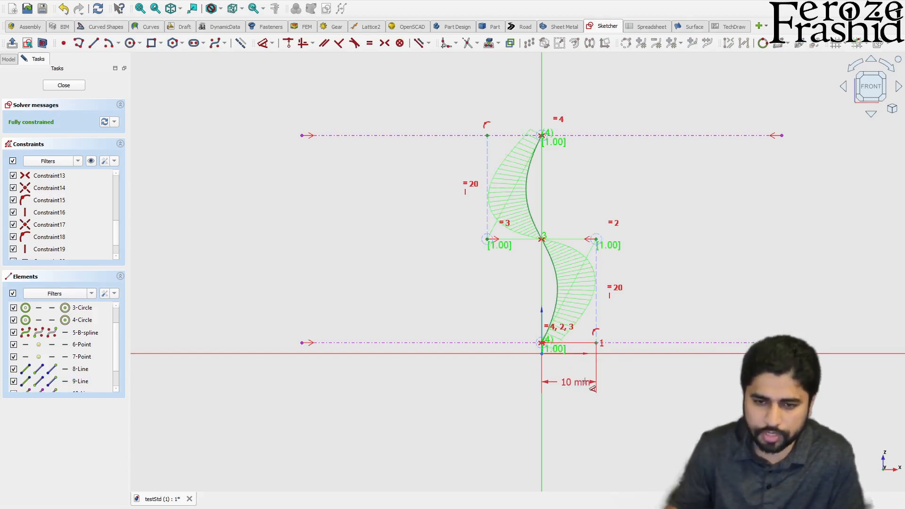
Step: Name the 10 mm distance constraint SnakeBreak and move its label clear of the dimension arrows
double_click(595, 389)
key(Tab)
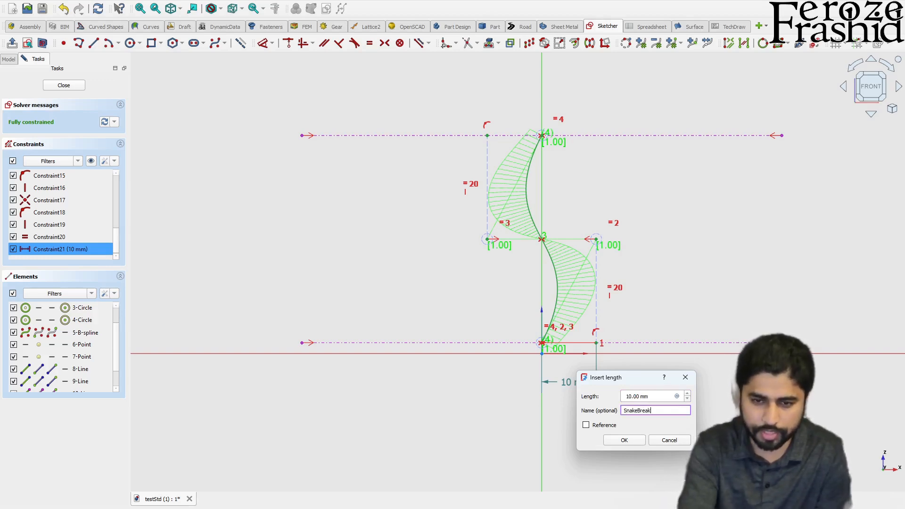
click(642, 441)
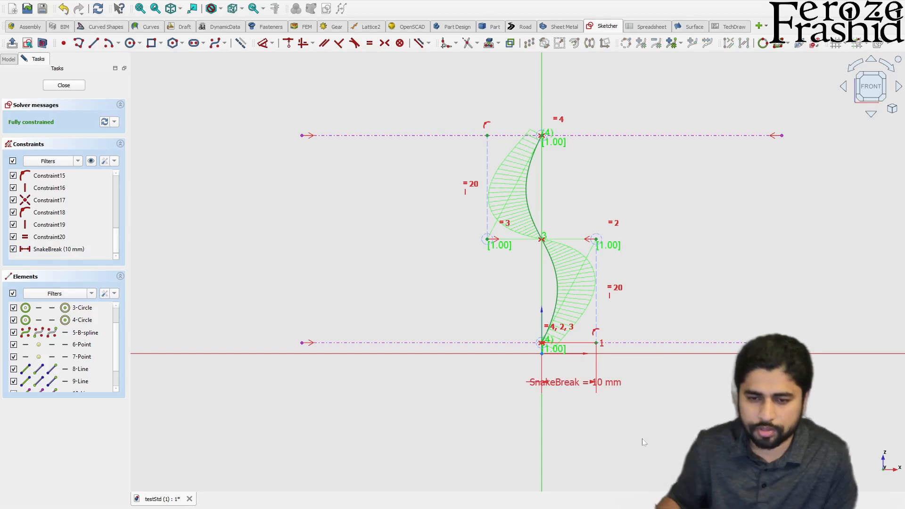
drag(601, 383, 694, 385)
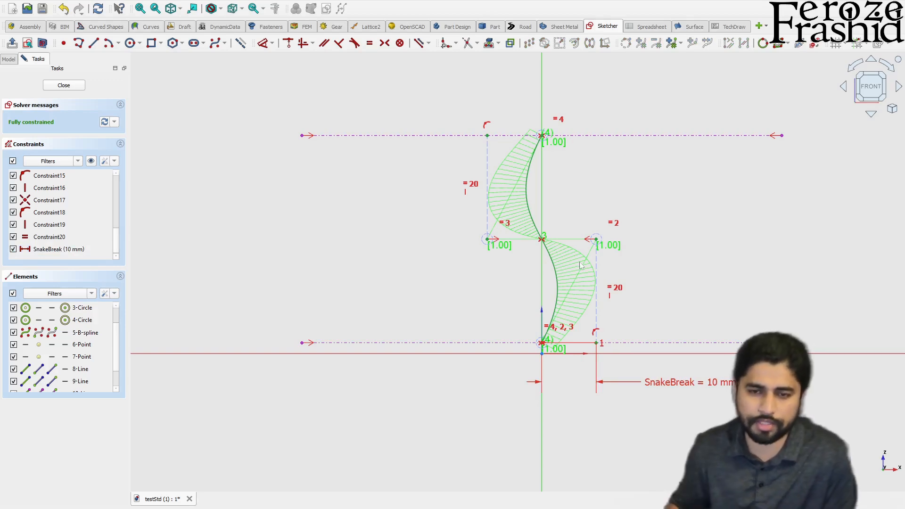
Step: Close the spline sketch and rename it sksSnakeSpine
click(70, 86)
scroll(451, 416, up, 3)
mouse_move(466, 400)
middle_down()
mouse_move(457, 394)
mouse_move(476, 357)
mouse_move(466, 344)
middle_up()
middle_drag(461, 312, 470, 346)
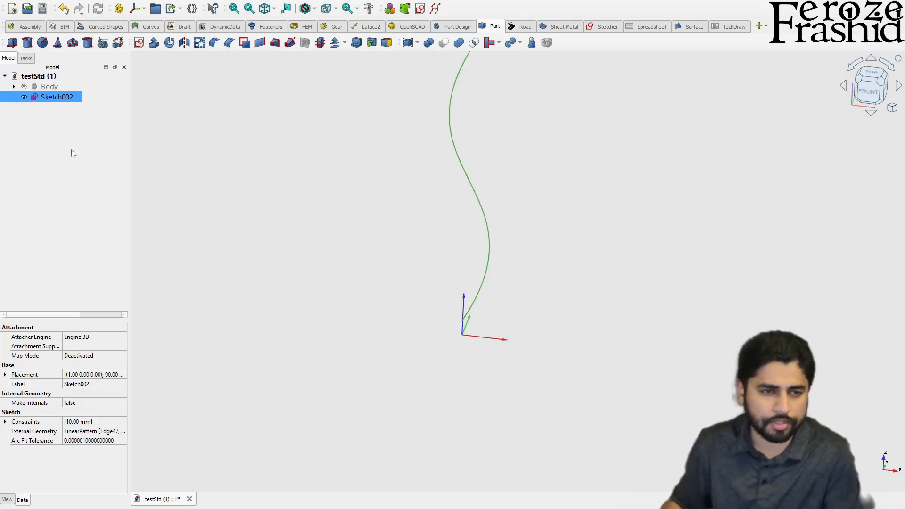
key(F2)
text(sksSnakeSpine)
key(Return)
scroll(277, 280, down, 3)
mouse_move(403, 319)
middle_down()
mouse_move(477, 316)
mouse_move(403, 332)
middle_up()
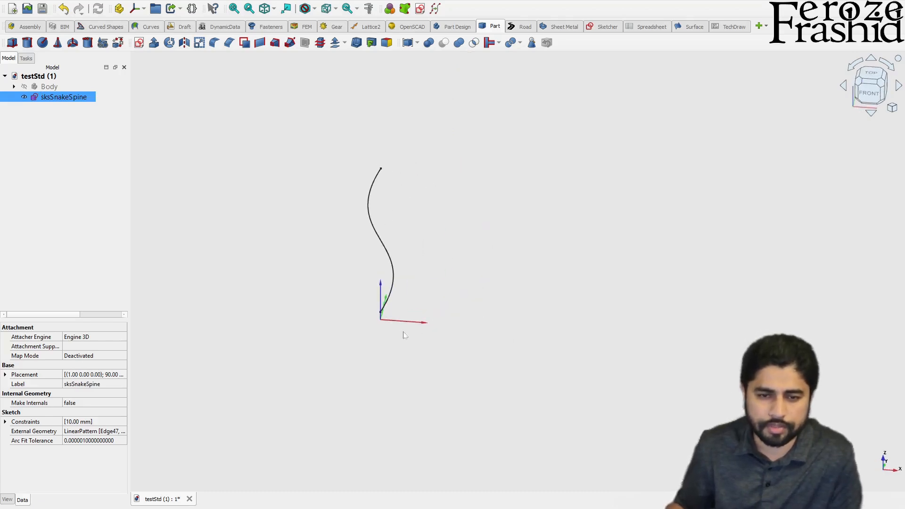
mouse_move(388, 263)
middle_down()
mouse_move(376, 252)
mouse_move(372, 263)
middle_up()
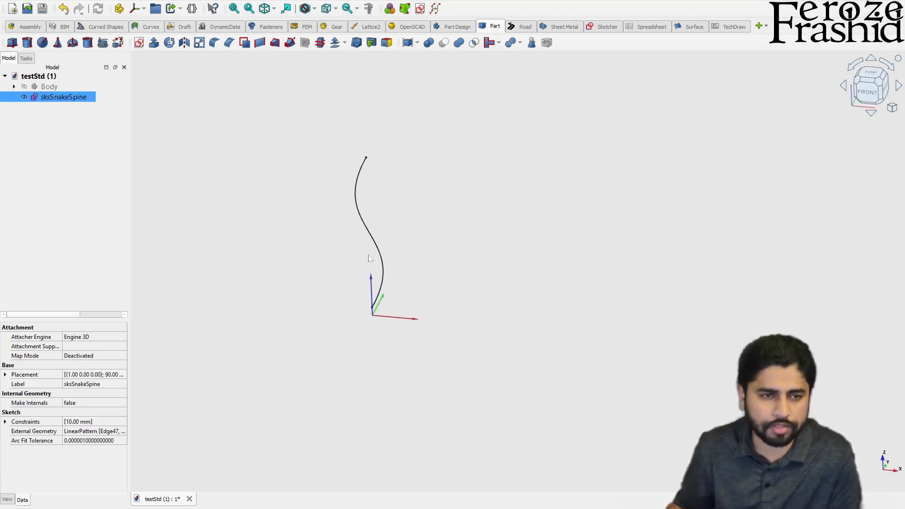
click(881, 84)
middle_drag(435, 329, 401, 307)
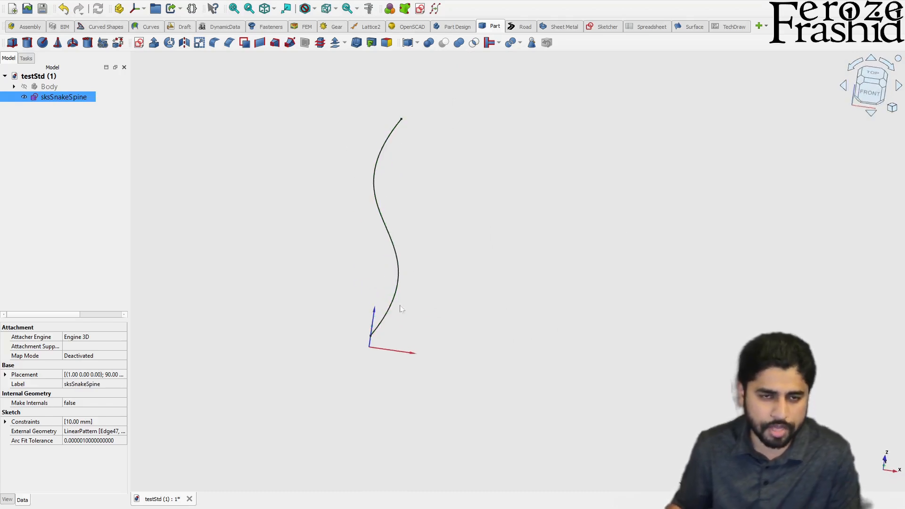
Step: Create a new sketch on the XY plane outside the Body and draw a circle about 4.3 mm in diameter centred on the origin
click(448, 265)
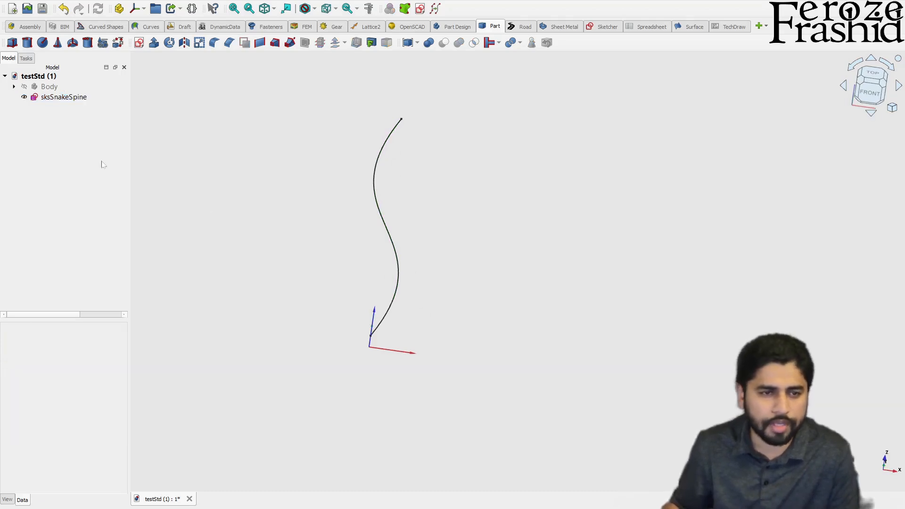
click(139, 42)
click(437, 297)
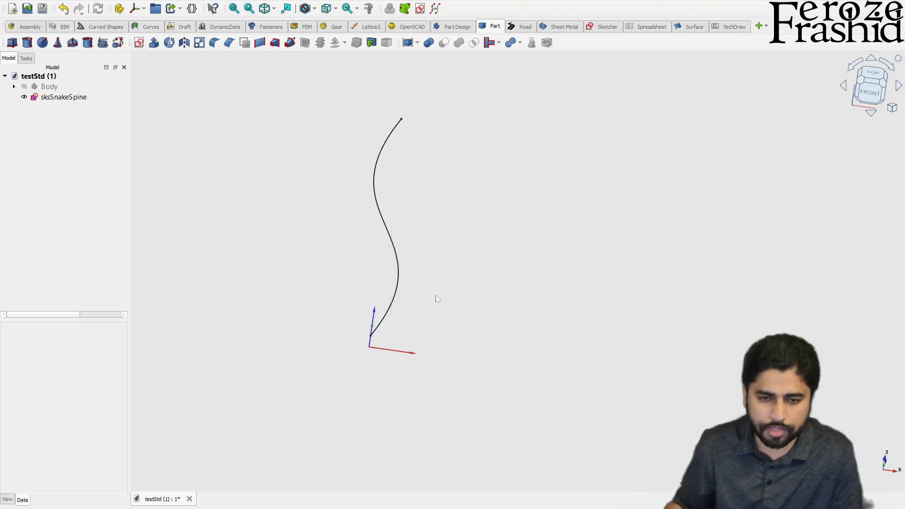
click(131, 43)
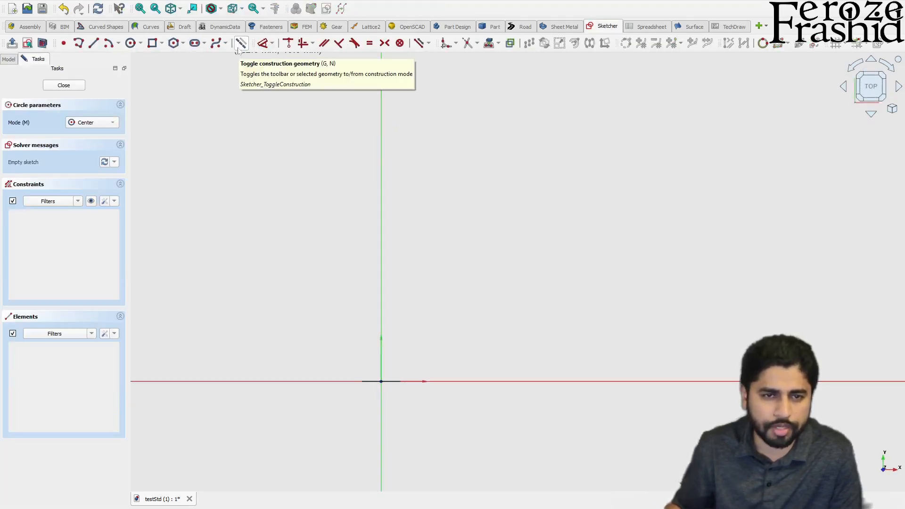
scroll(351, 337, up, 5)
scroll(339, 236, down, 3)
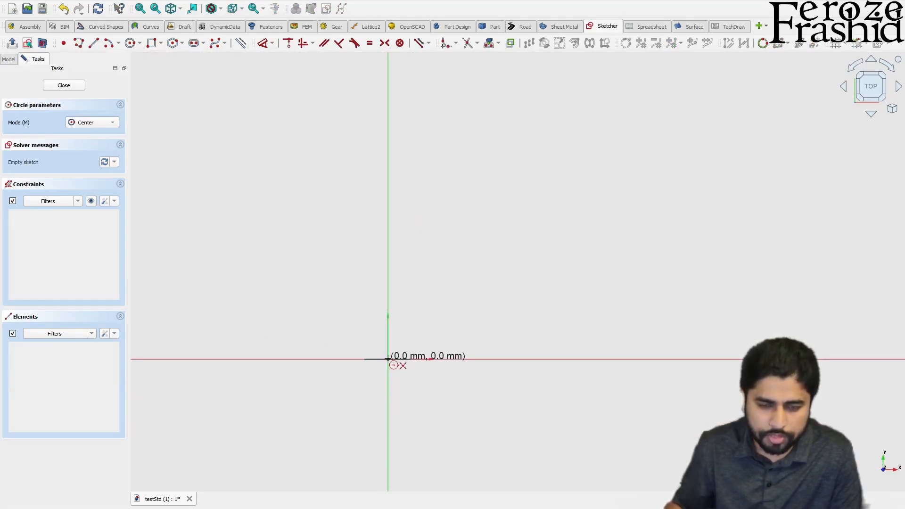
click(388, 359)
click(399, 347)
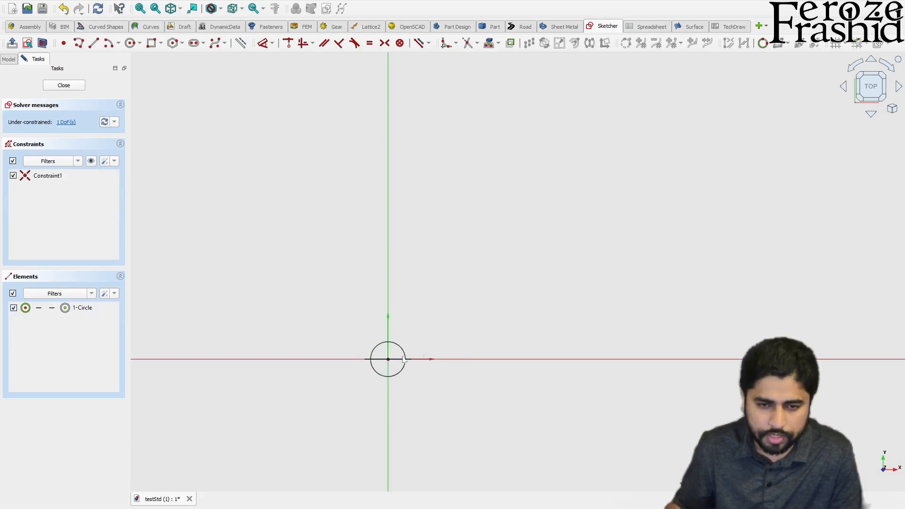
Step: Dimension the circle's diameter and set it to 2 mm
click(400, 347)
key(d)
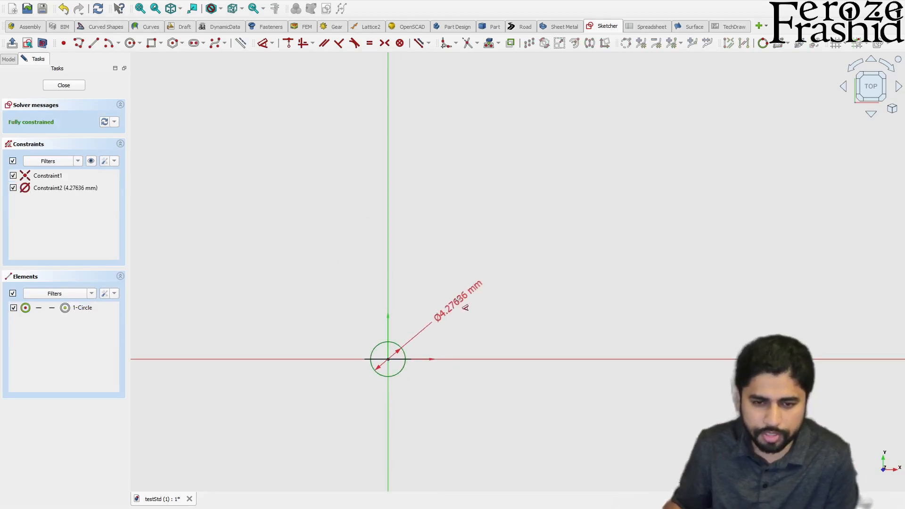
click(459, 301)
text(2)
key(Return)
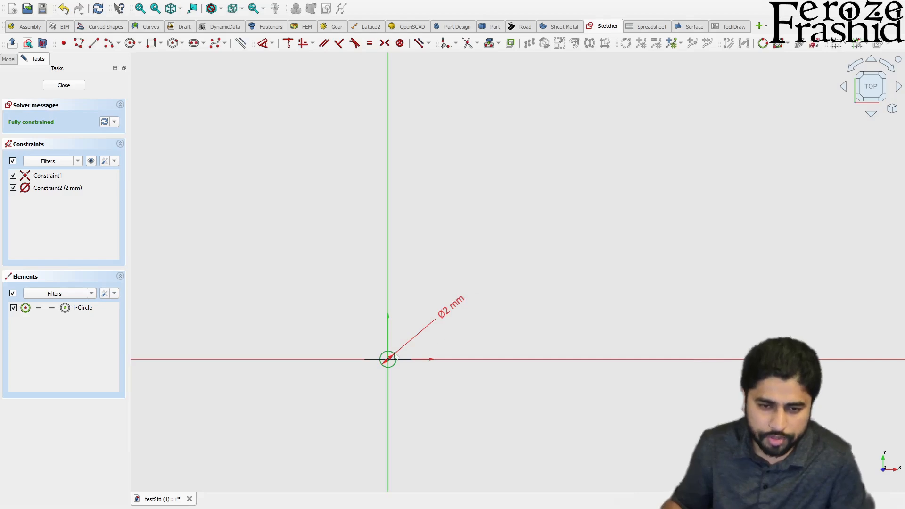
Step: Close the circle sketch and rename it sksSmallCircle
click(71, 86)
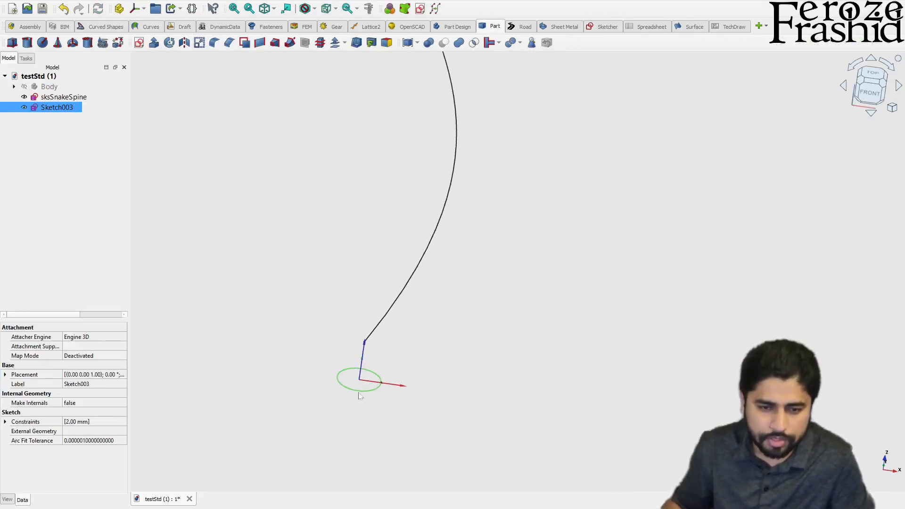
scroll(361, 383, down, 3)
scroll(366, 363, up, 3)
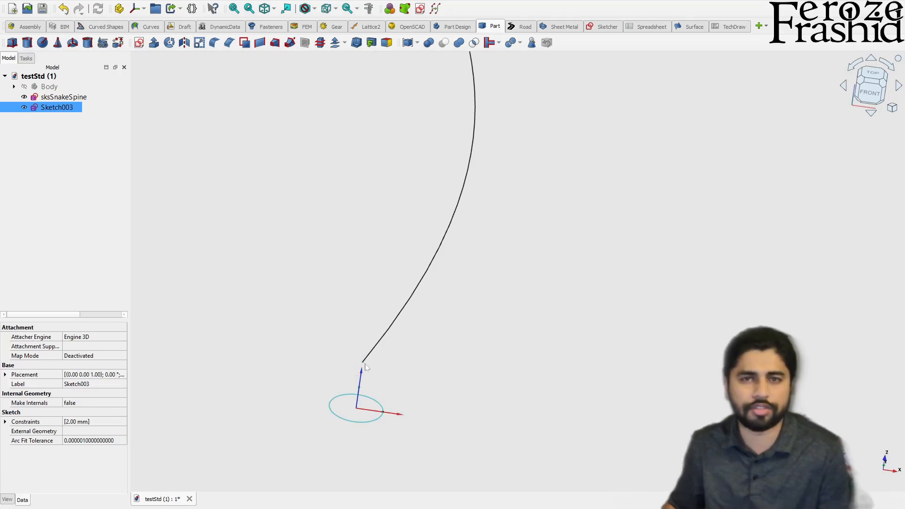
click(399, 375)
click(56, 108)
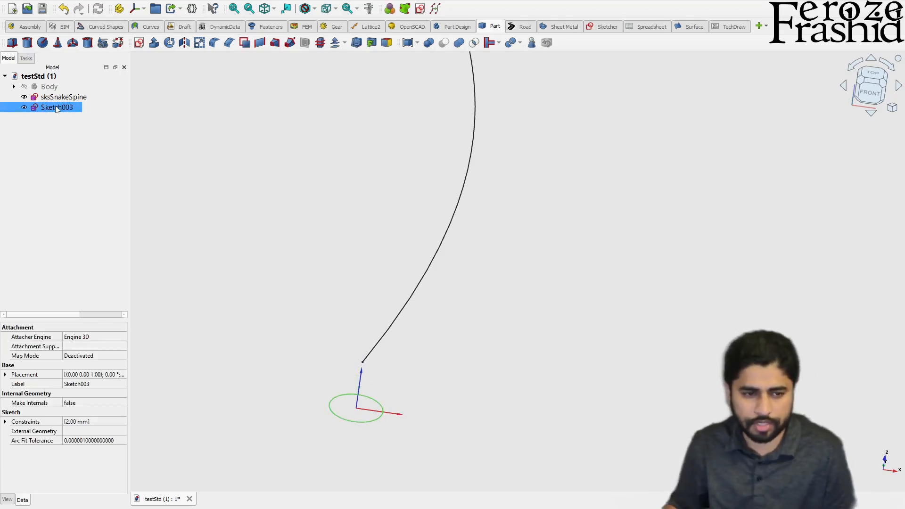
drag(82, 316, 80, 285)
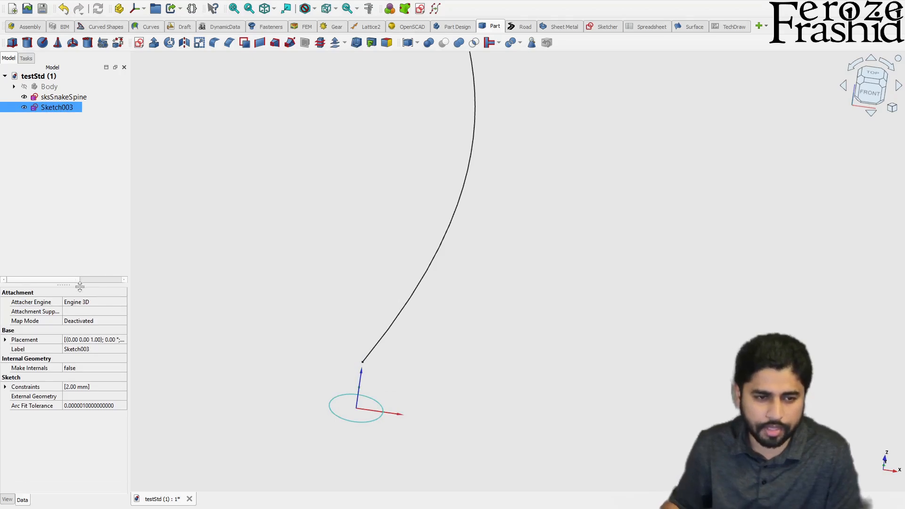
drag(129, 302, 134, 302)
click(44, 167)
click(53, 109)
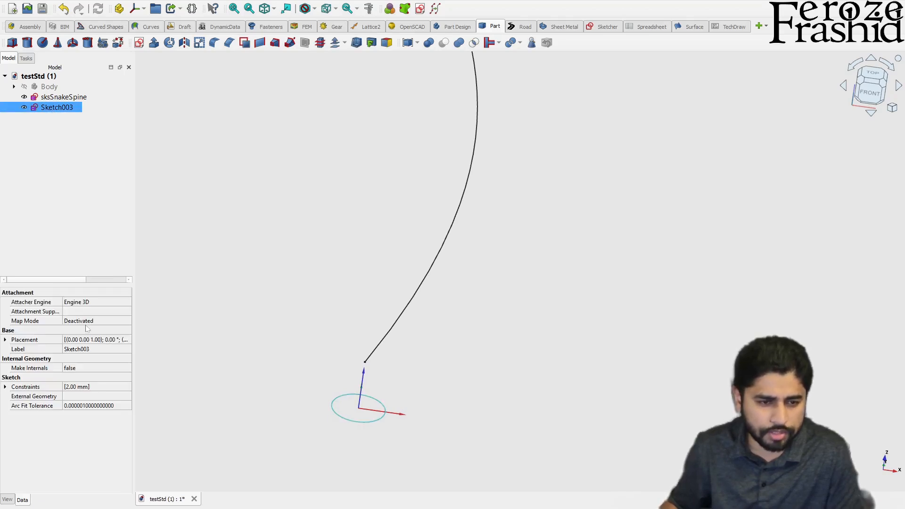
click(53, 111)
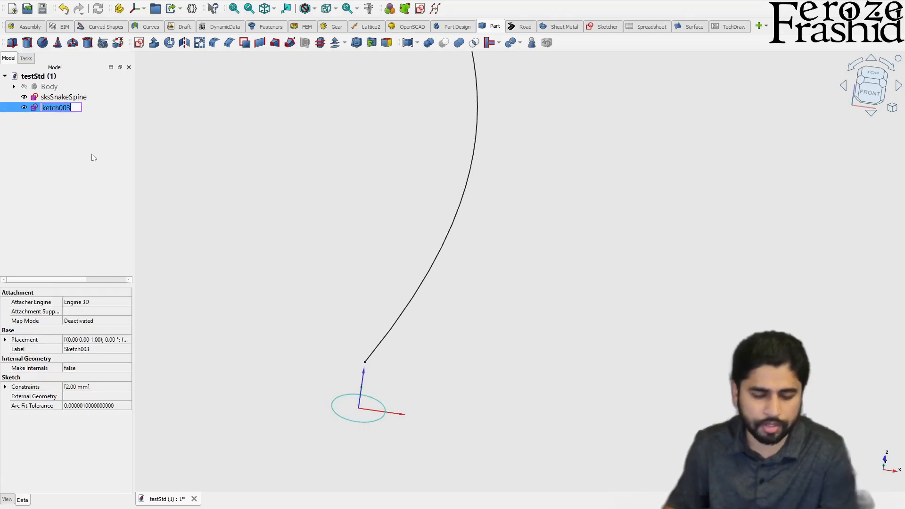
text(sksSmall)
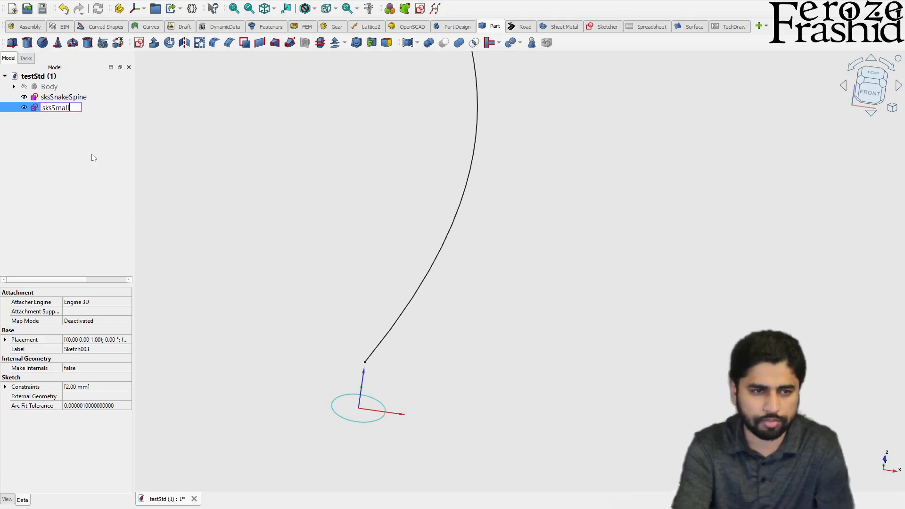
text(Circle)
key(Return)
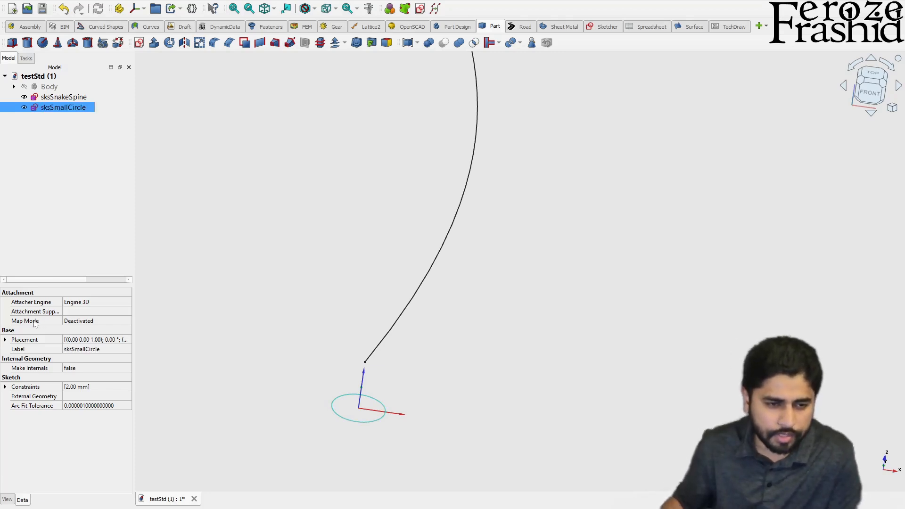
Step: Attach sksSmallCircle to the lower endpoint of the snake spine curve using the Translate origin mode
click(103, 324)
click(127, 321)
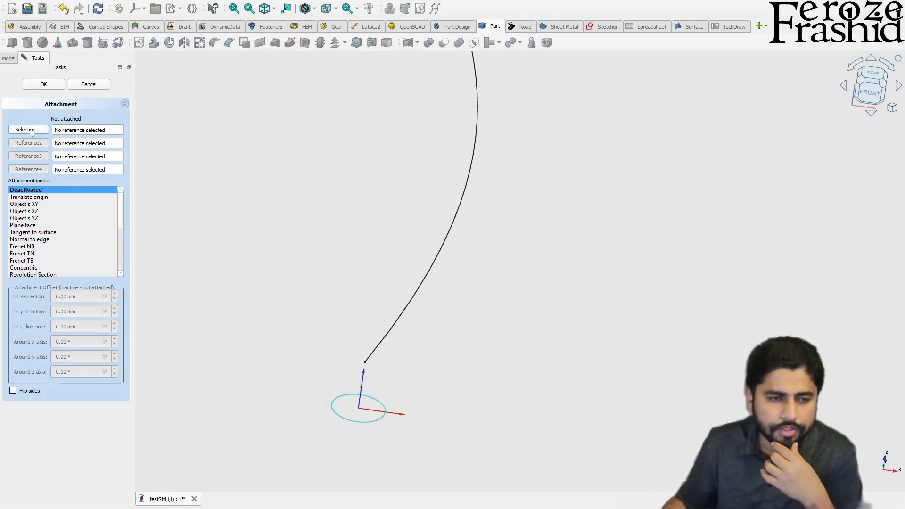
click(367, 364)
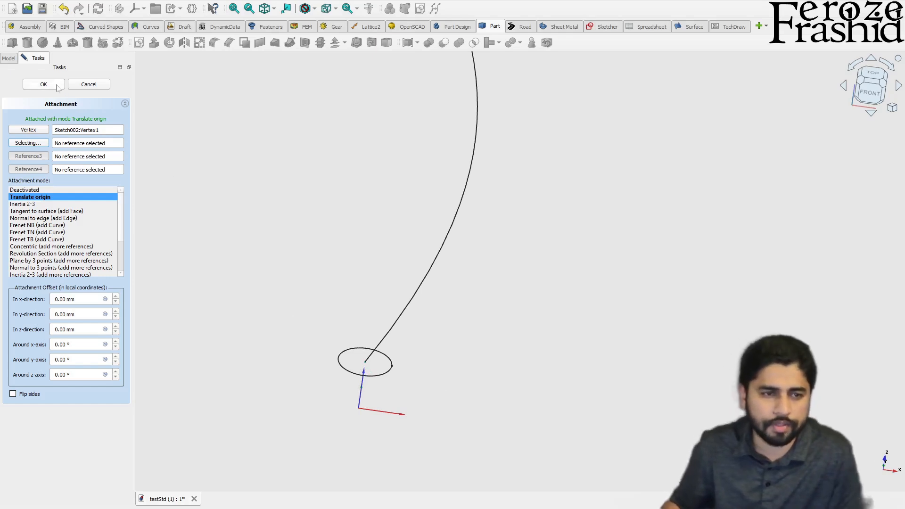
click(42, 84)
middle_drag(328, 309, 389, 341)
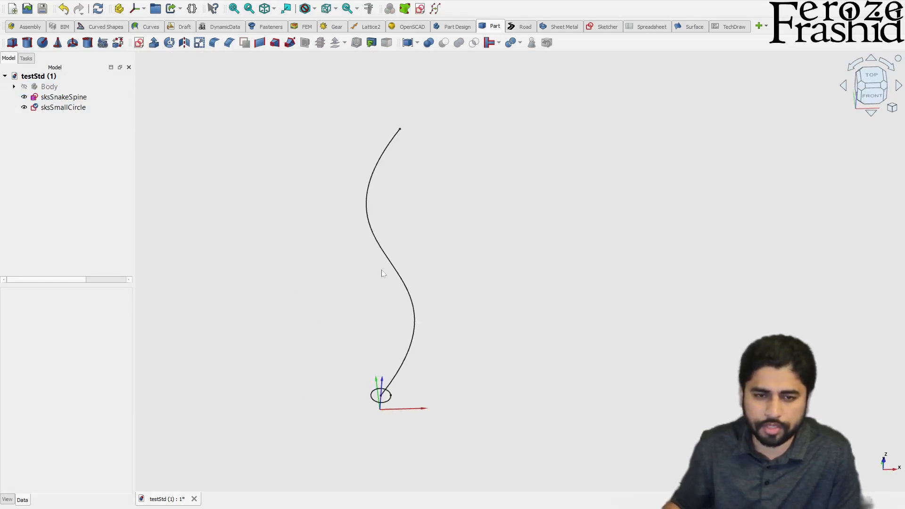
Step: Start a Part Sweep and choose sksSmallCircle as its profile
click(50, 99)
click(54, 109)
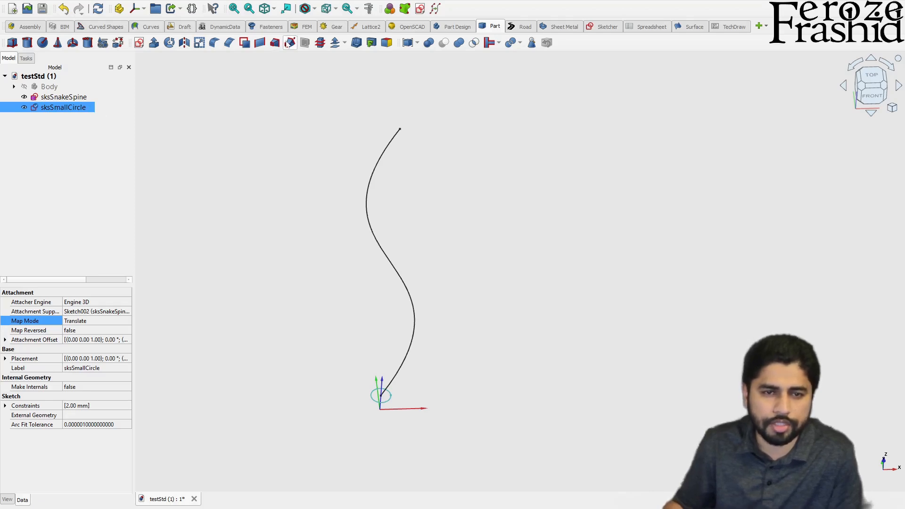
click(45, 137)
click(290, 42)
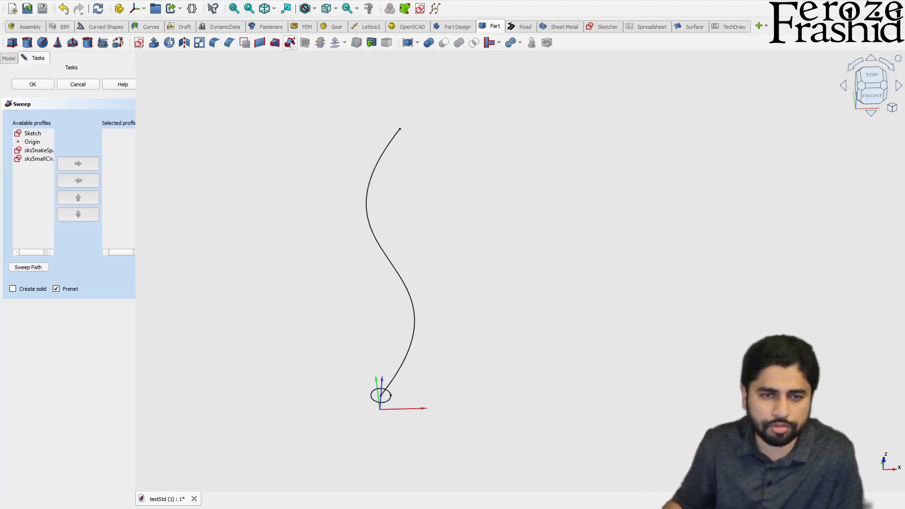
click(40, 159)
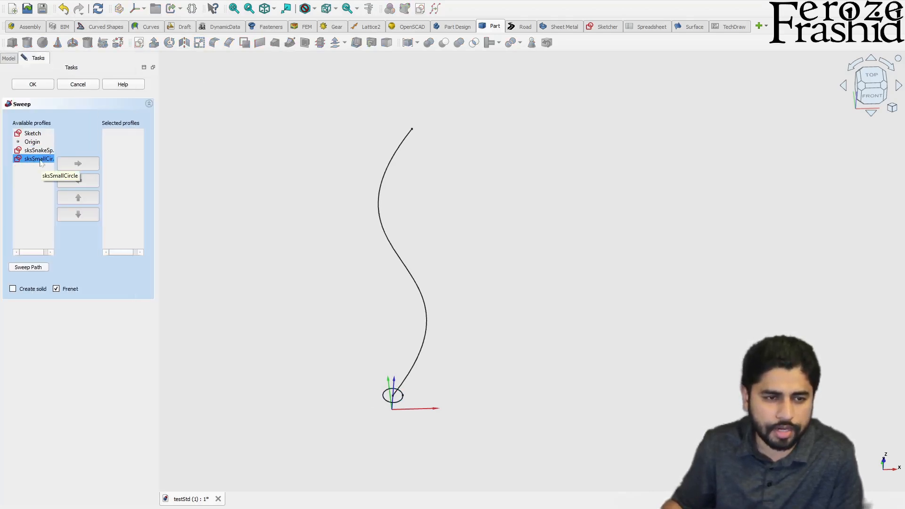
click(50, 161)
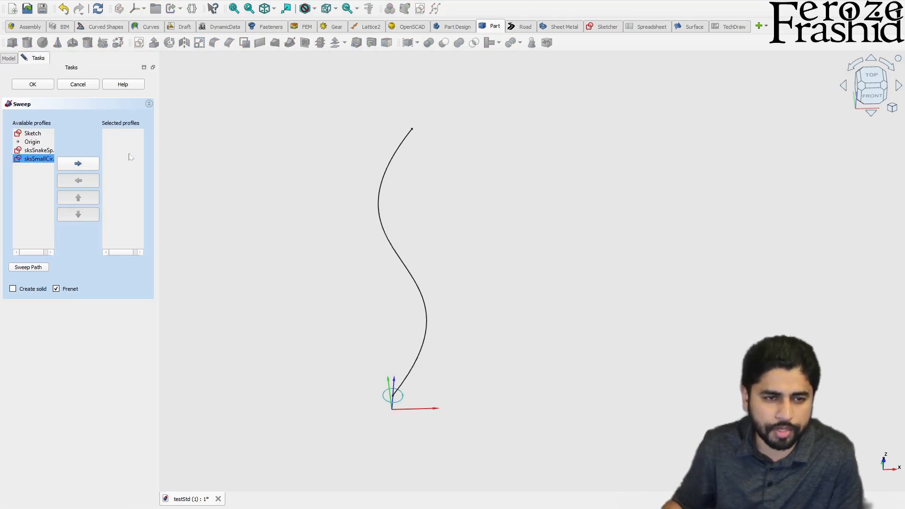
double_click(42, 160)
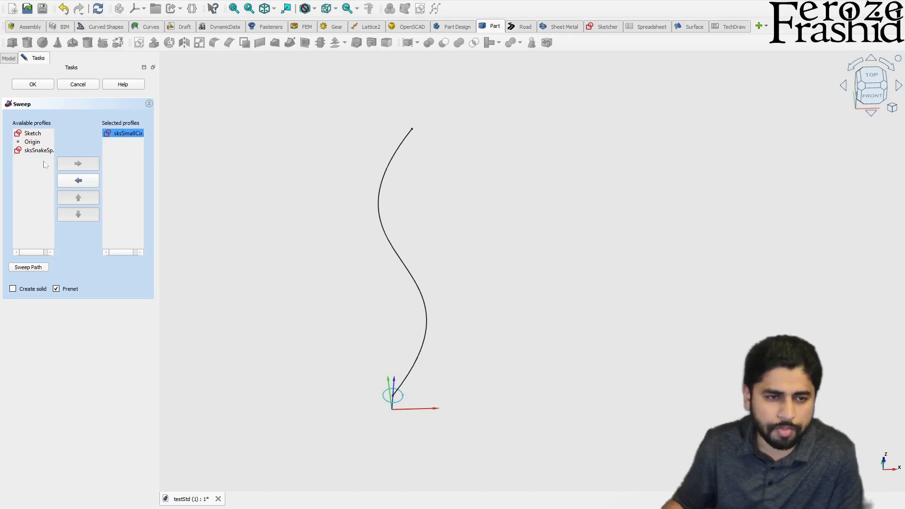
Step: Turn off Frenet, turn on Create solid, and sweep the circle along the sksSnakeSpine curve
click(57, 289)
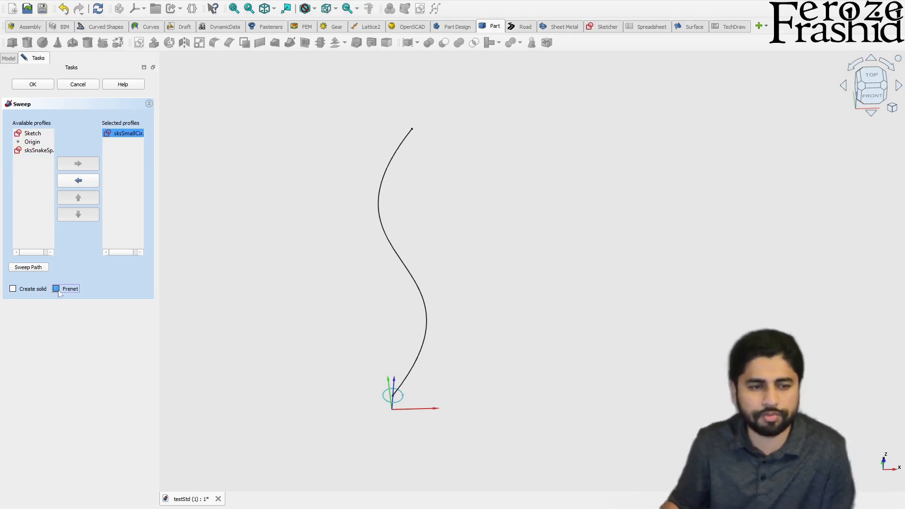
click(21, 294)
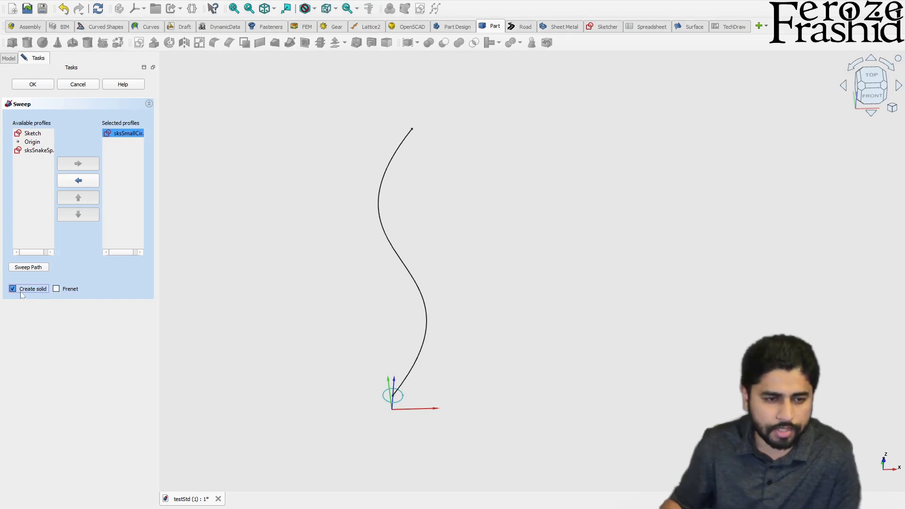
click(28, 268)
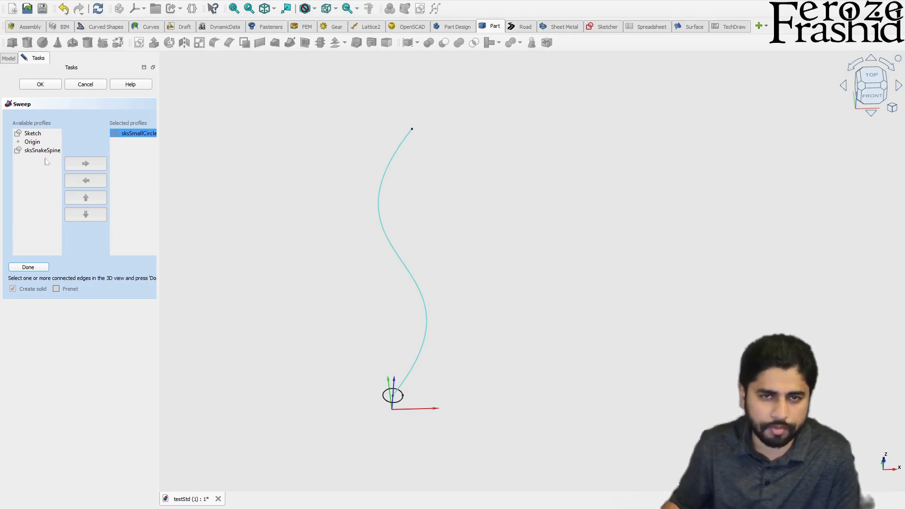
click(29, 267)
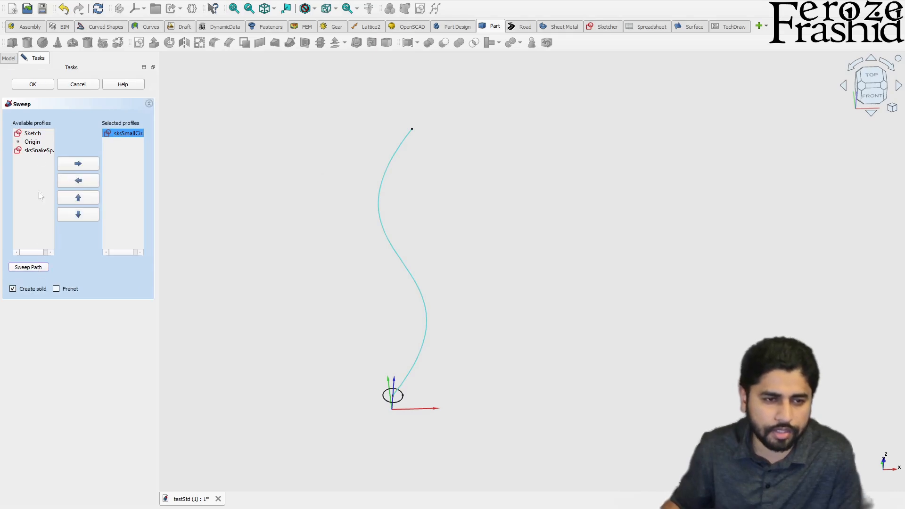
click(33, 84)
middle_drag(363, 273, 348, 253)
scroll(369, 270, down, 3)
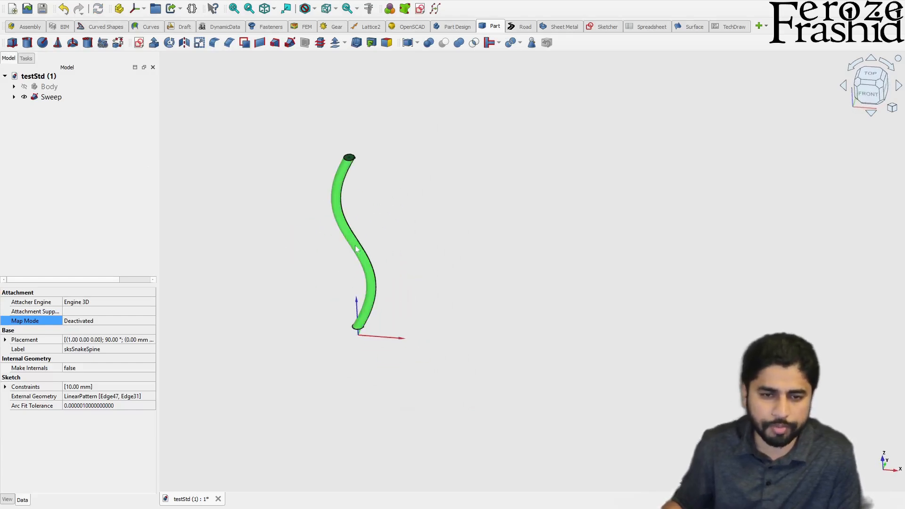
Step: Hide the swept tube and rename it SmallSnake
click(356, 250)
middle_drag(311, 241, 391, 256)
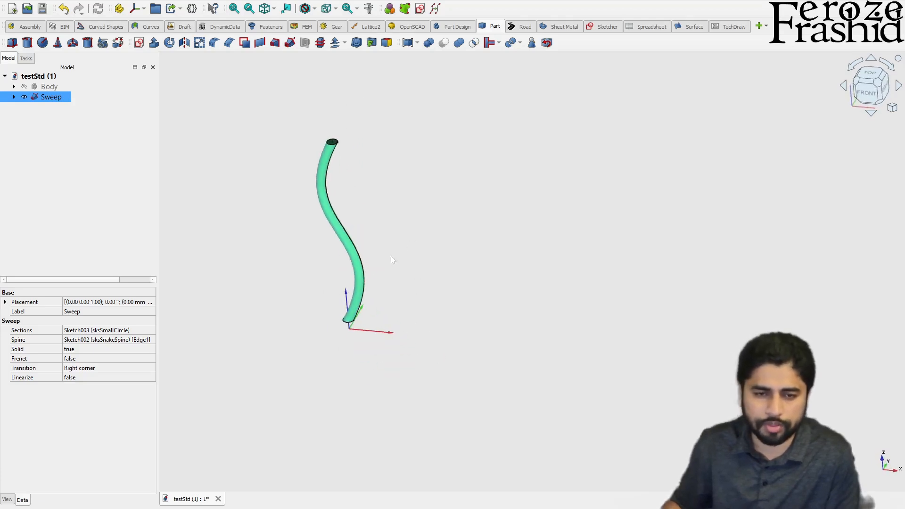
key(space)
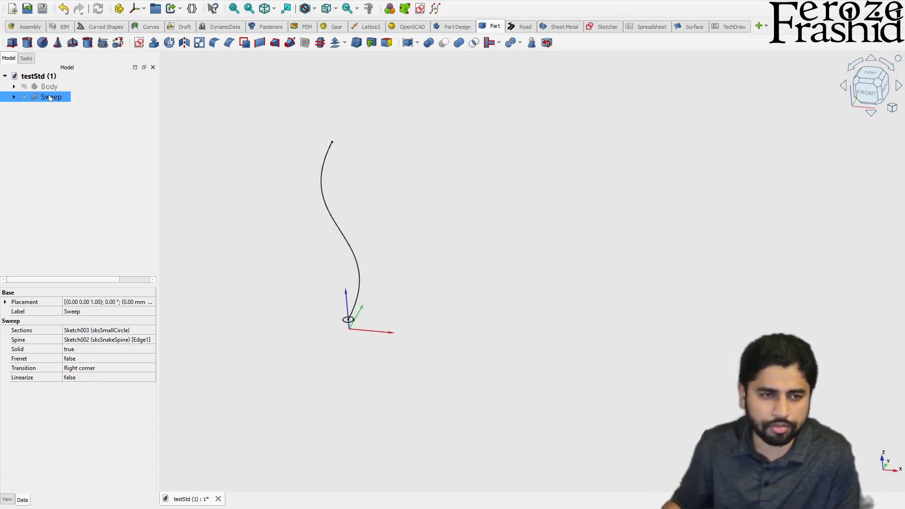
key(F2)
text(SmallSnake)
key(Return)
click(86, 153)
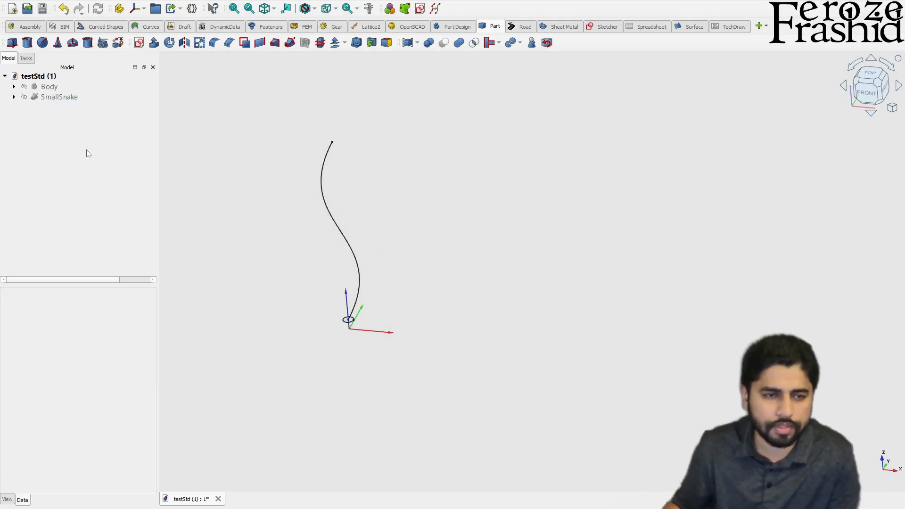
Step: Create a new sketch on the XZ plane outside the Body
click(30, 98)
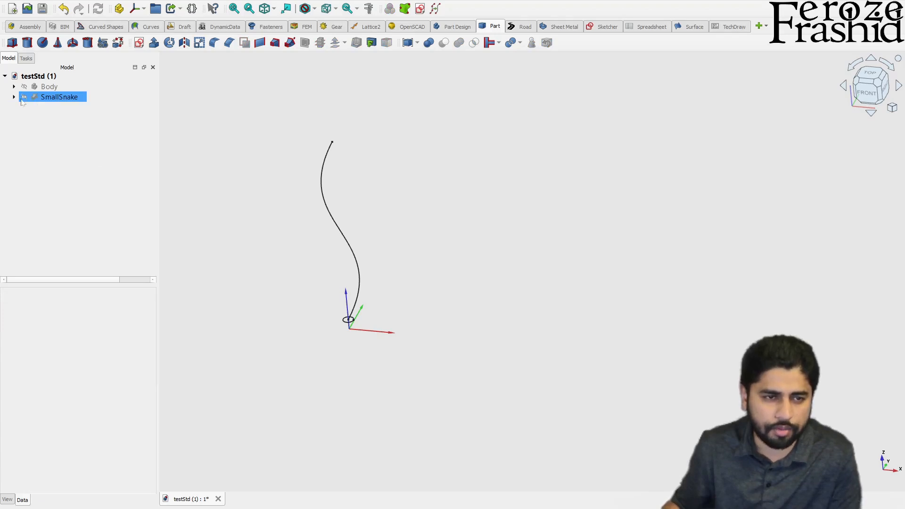
click(52, 121)
click(139, 44)
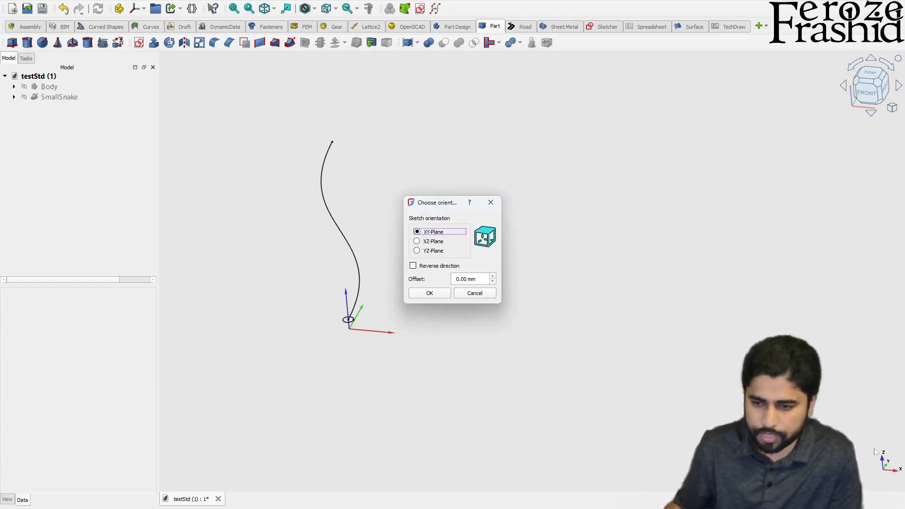
click(419, 242)
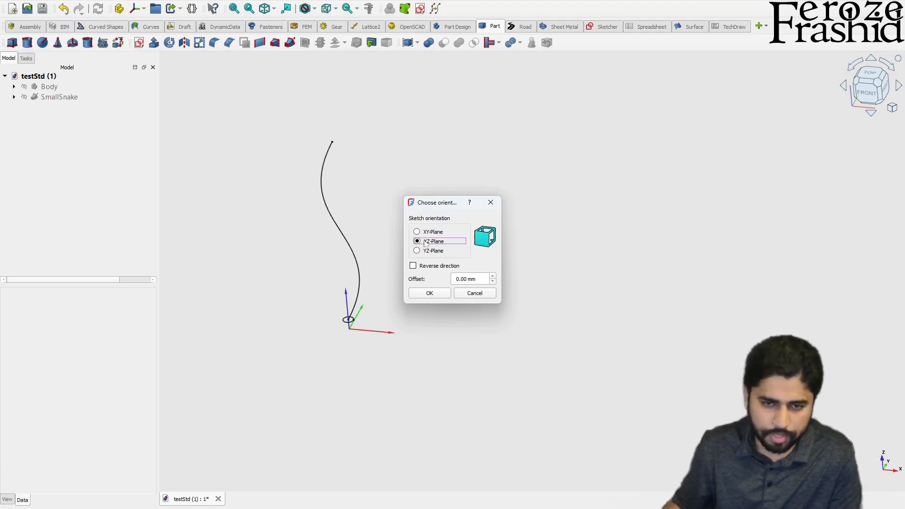
click(436, 294)
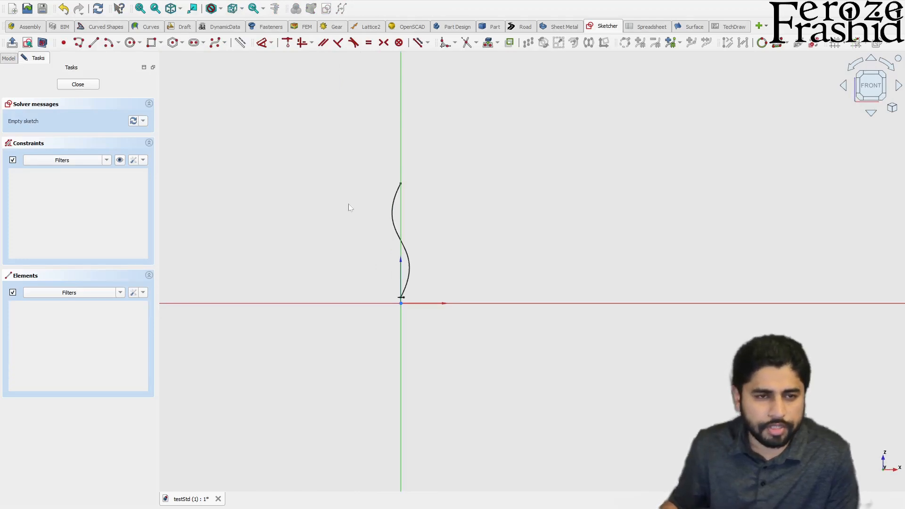
Step: Bring the sksSnakeSpine curve, listed under SmallSnake, into the new sketch as external geometry
scroll(394, 212, up, 3)
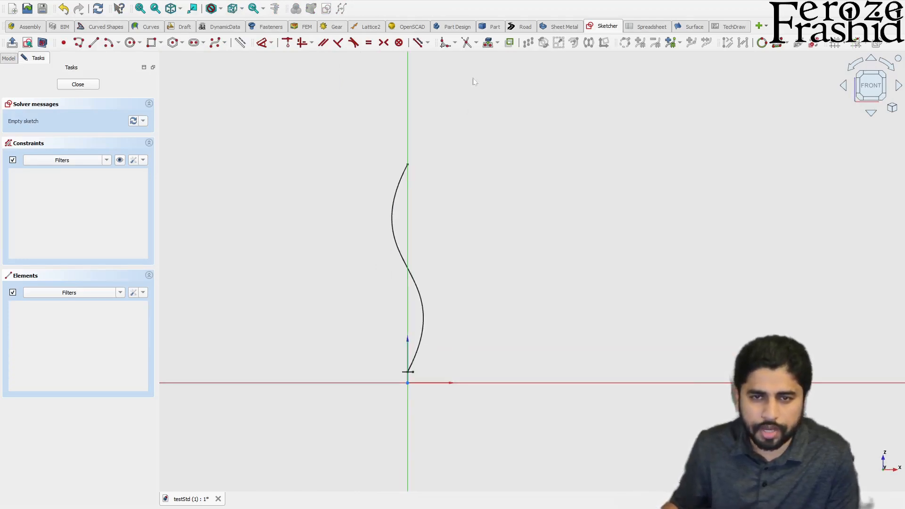
click(488, 43)
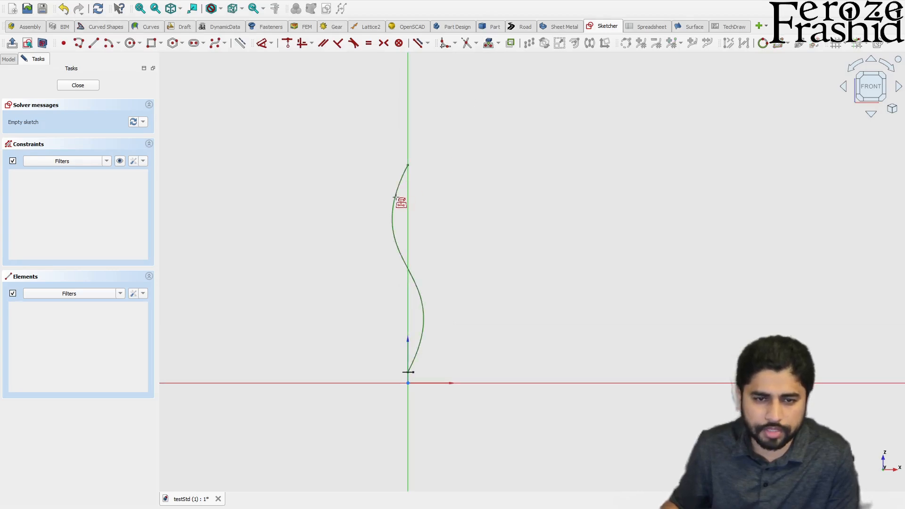
right_click(450, 198)
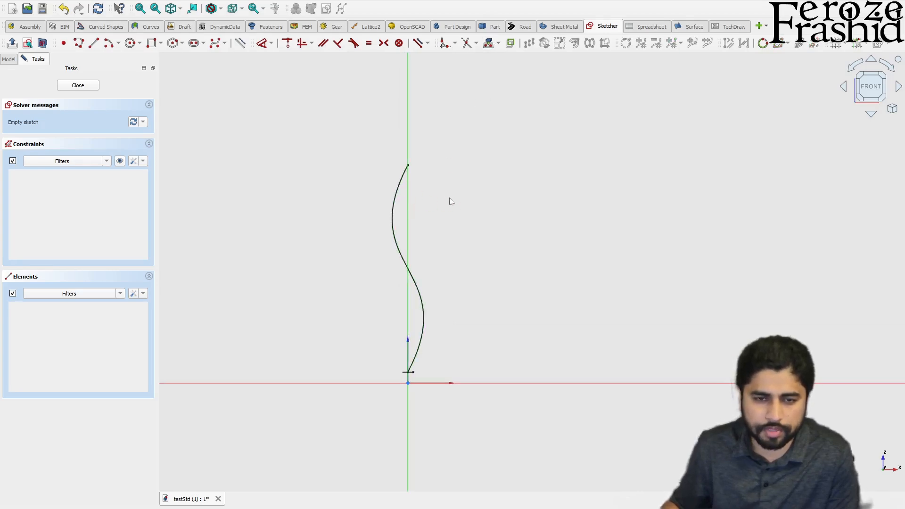
click(9, 59)
click(54, 99)
click(15, 98)
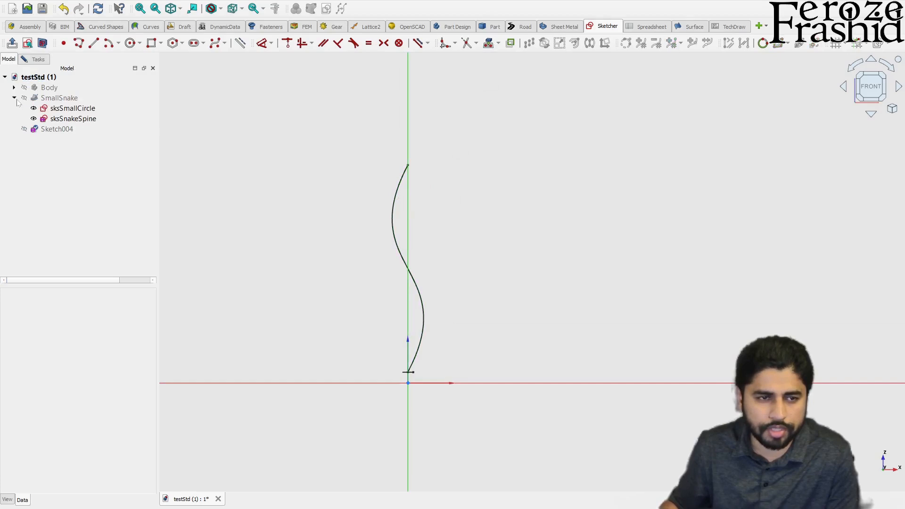
click(82, 120)
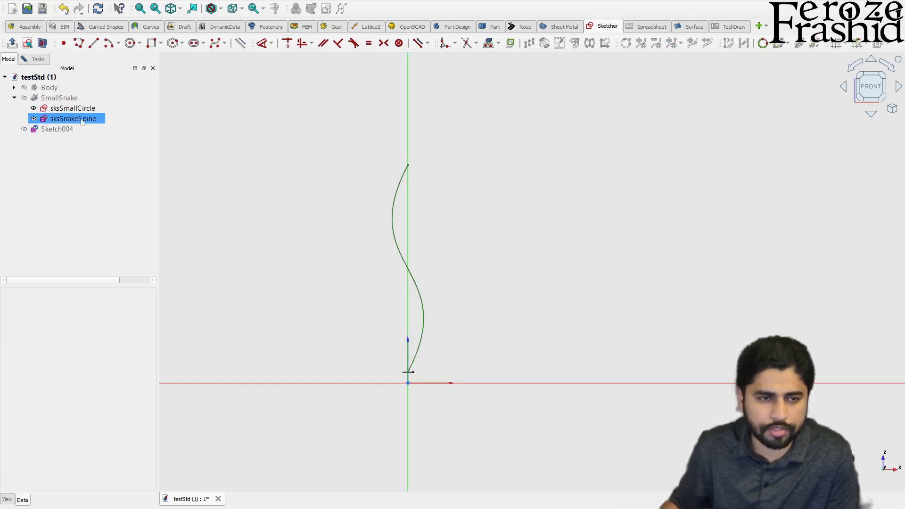
click(380, 182)
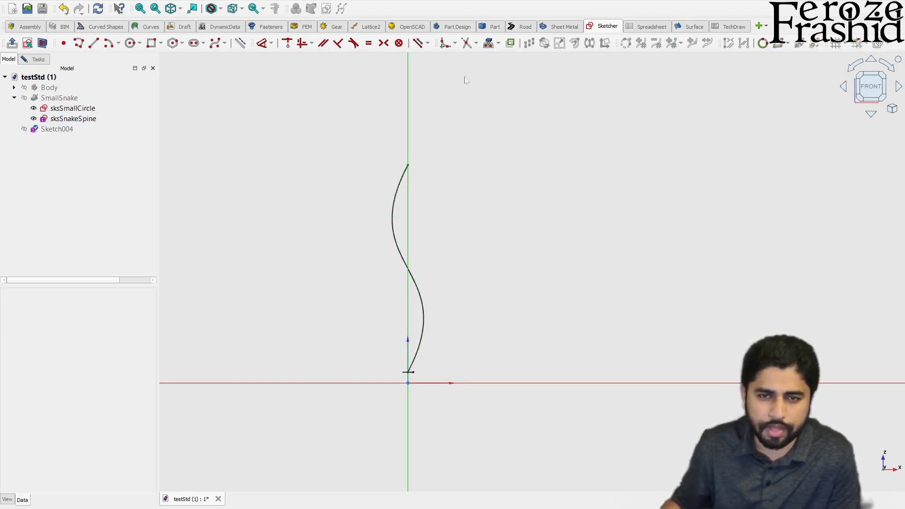
click(397, 192)
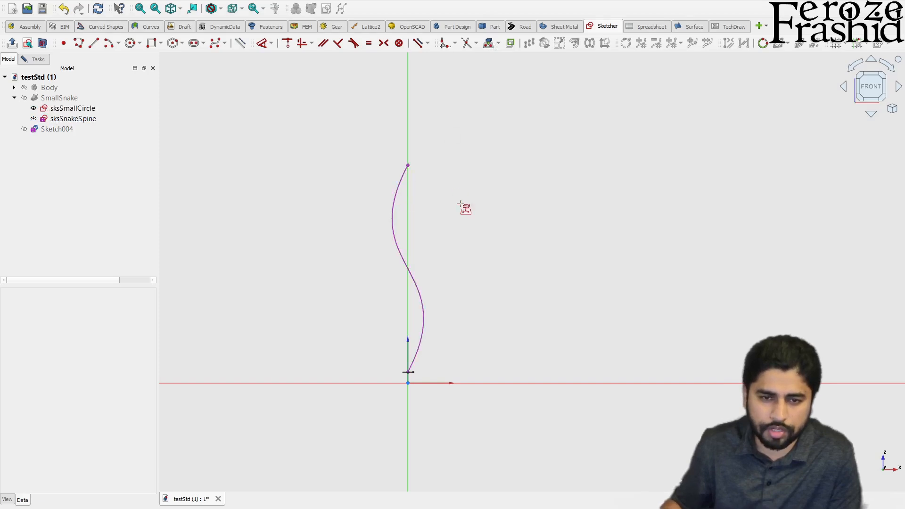
Step: Mirror the external S-curve across the sketch's vertical axis, keeping the original
key(Escape)
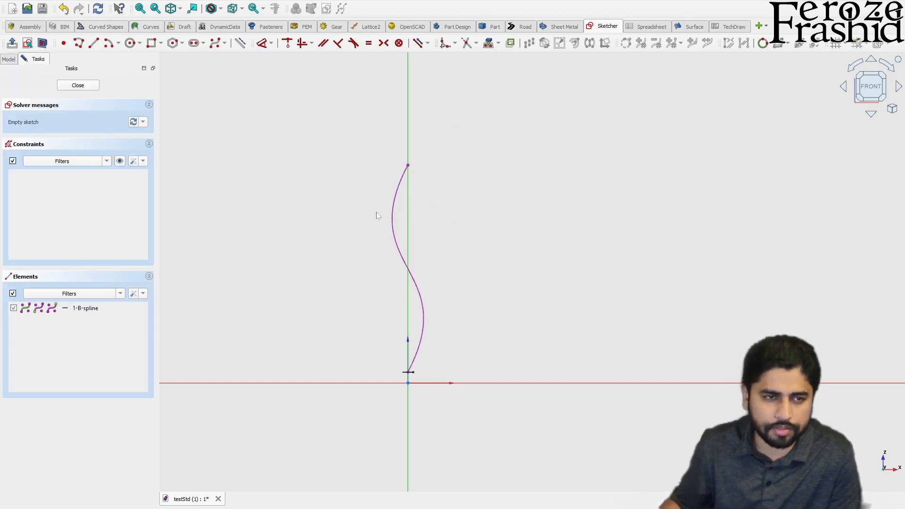
click(391, 213)
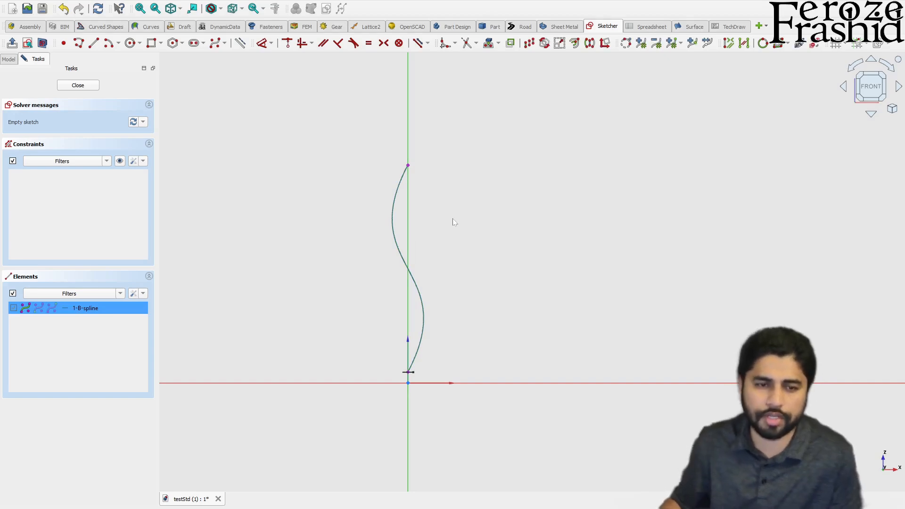
key(Escape)
click(394, 213)
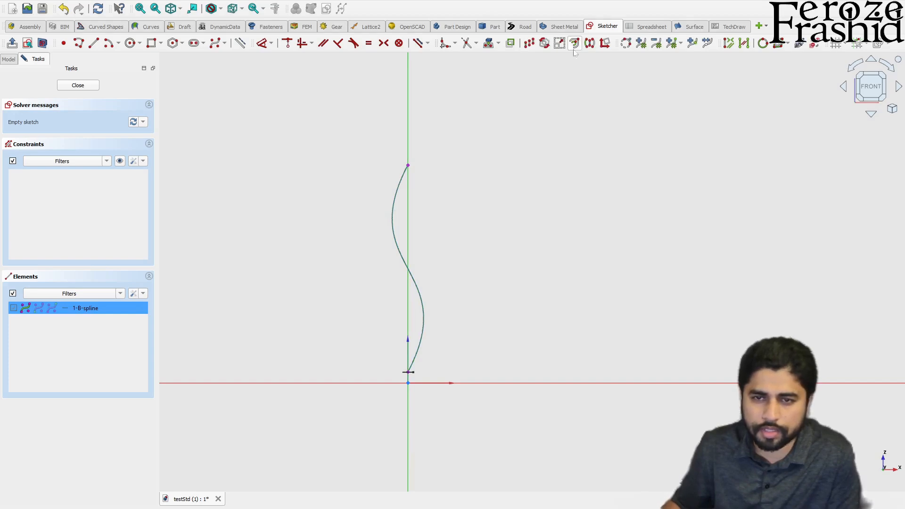
click(589, 43)
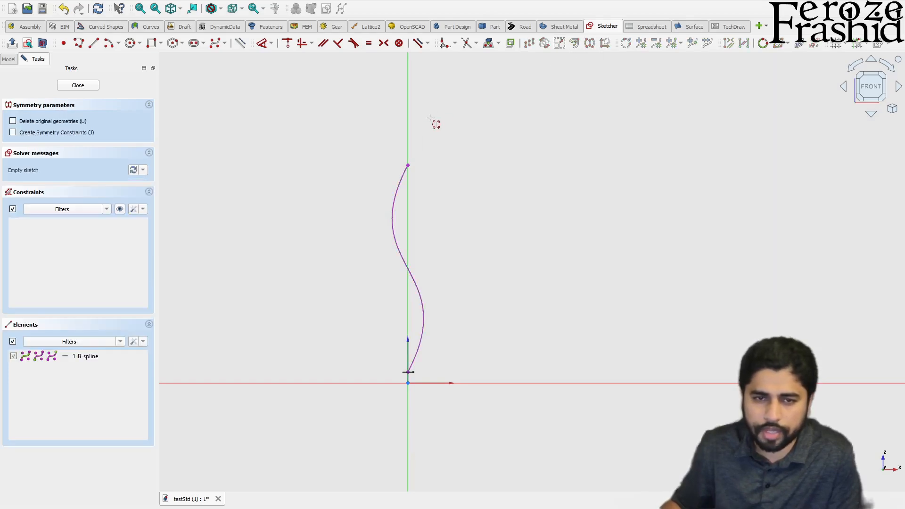
click(408, 128)
right_click(477, 133)
click(464, 122)
click(421, 223)
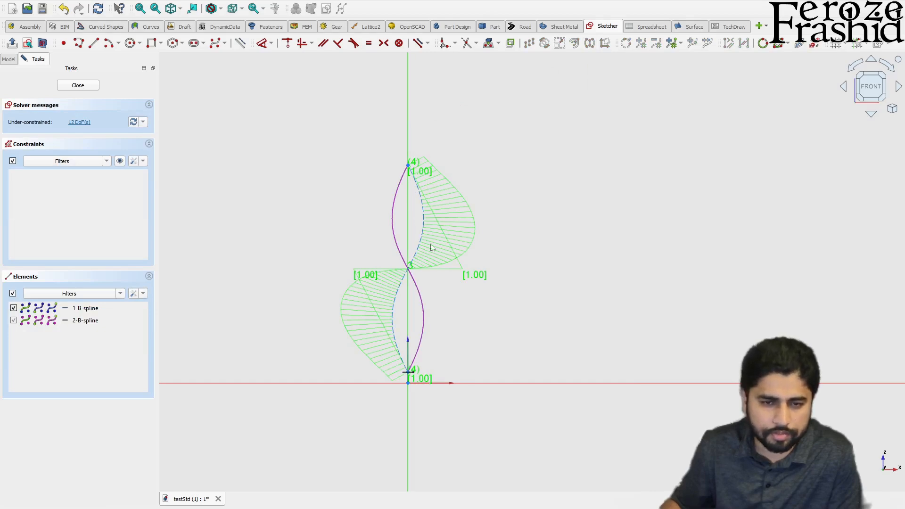
Step: Convert the mirrored S-curve from construction to normal geometry
scroll(438, 266, up, 3)
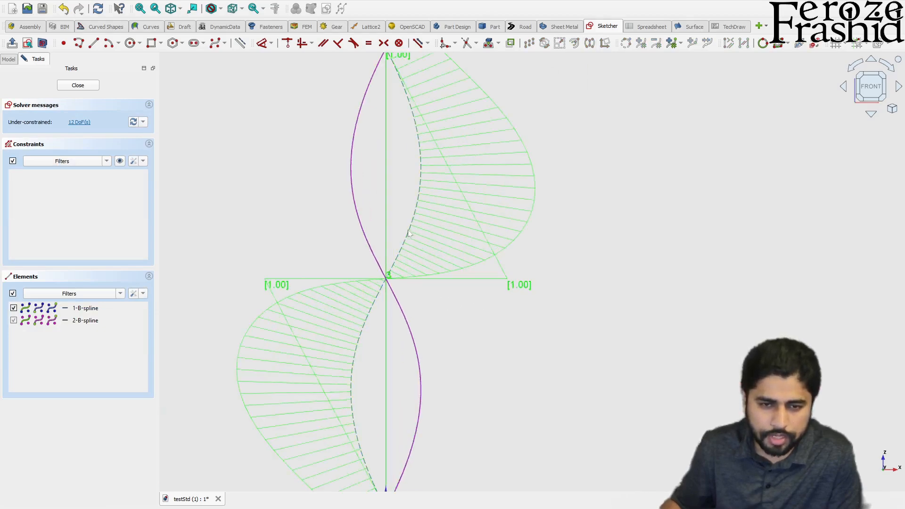
click(409, 234)
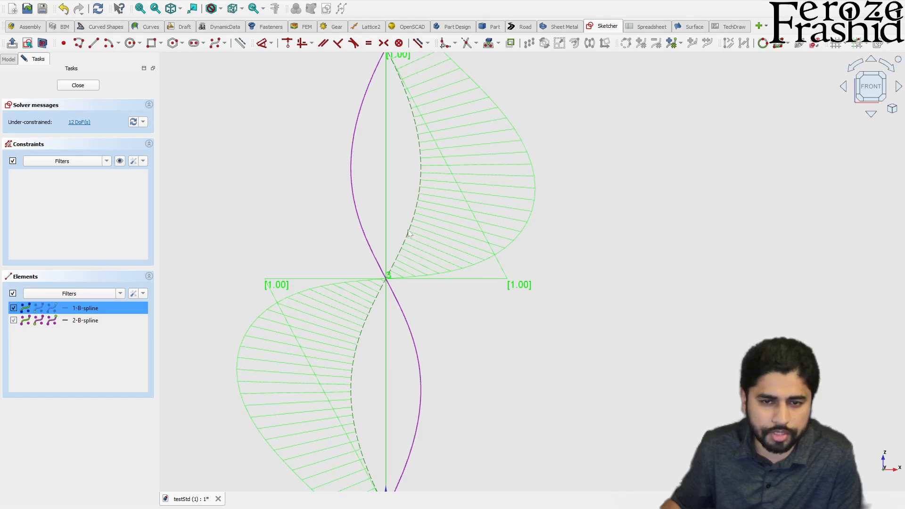
click(454, 297)
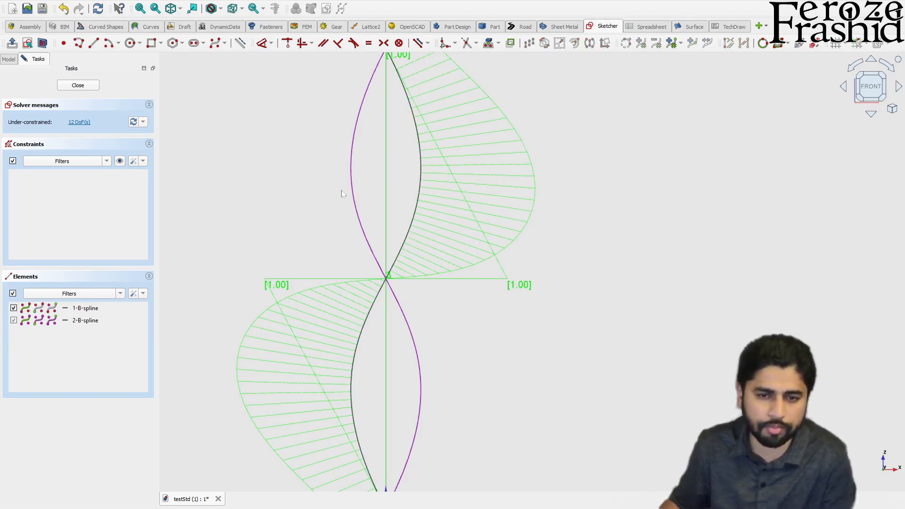
Step: Delete the original external curve from the sketch, leaving only the mirrored B-spline
click(355, 193)
key(Delete)
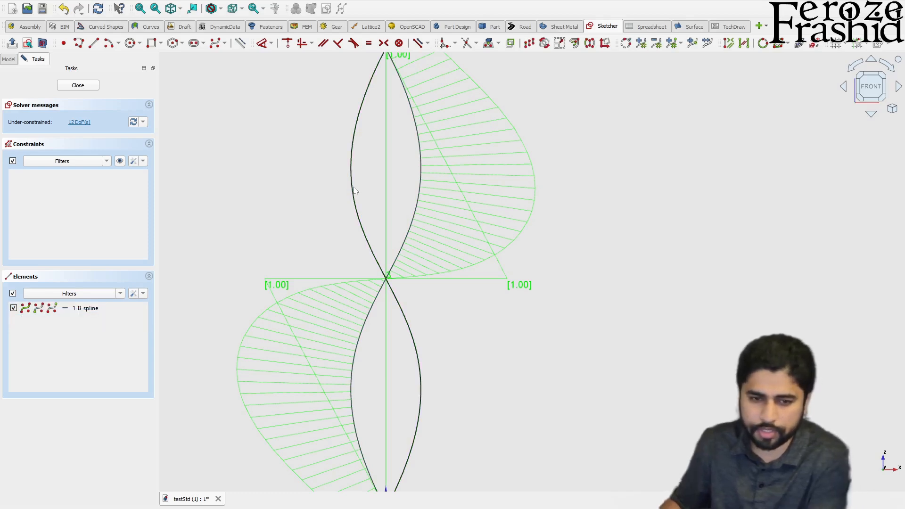
click(97, 313)
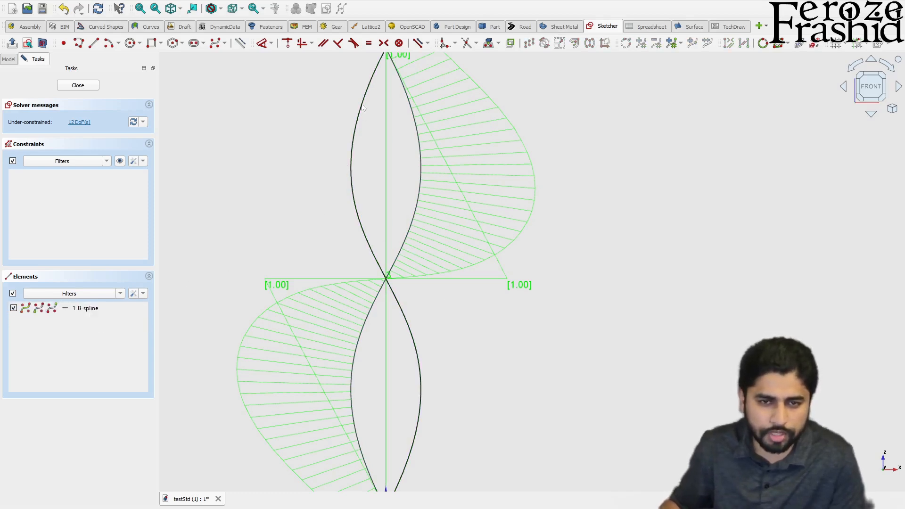
scroll(363, 108, down, 2)
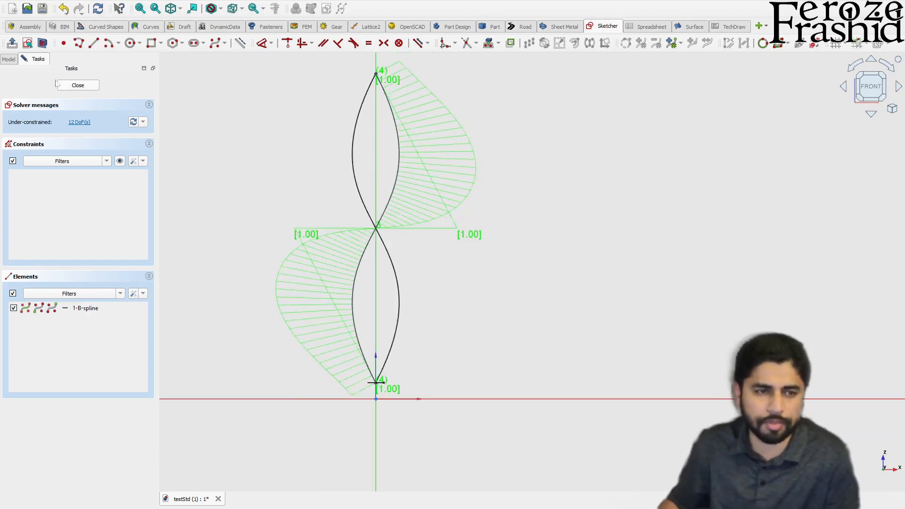
Step: Hide the sksSnakeSpine sketch and finish editing the mirrored curve's sketch
click(8, 59)
click(66, 119)
double_click(65, 119)
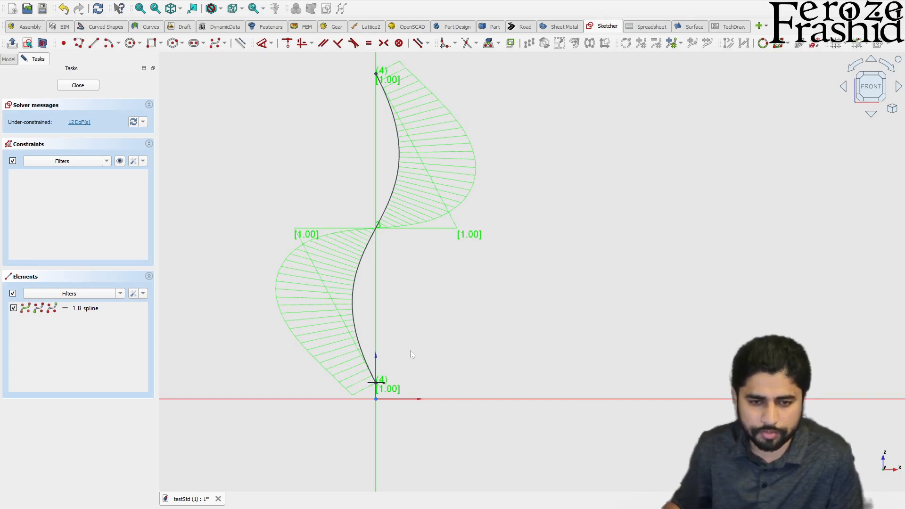
click(77, 85)
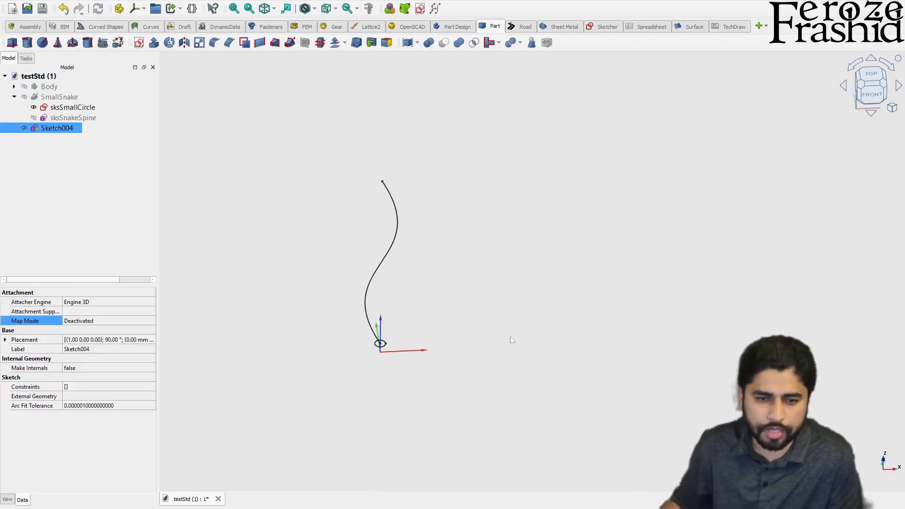
Step: Rename the mirrored curve's sketch, Sketch004, to sksSnakeSpine2
click(69, 128)
text(ssk)
text(ks)
text(Snak)
text(eSpine2)
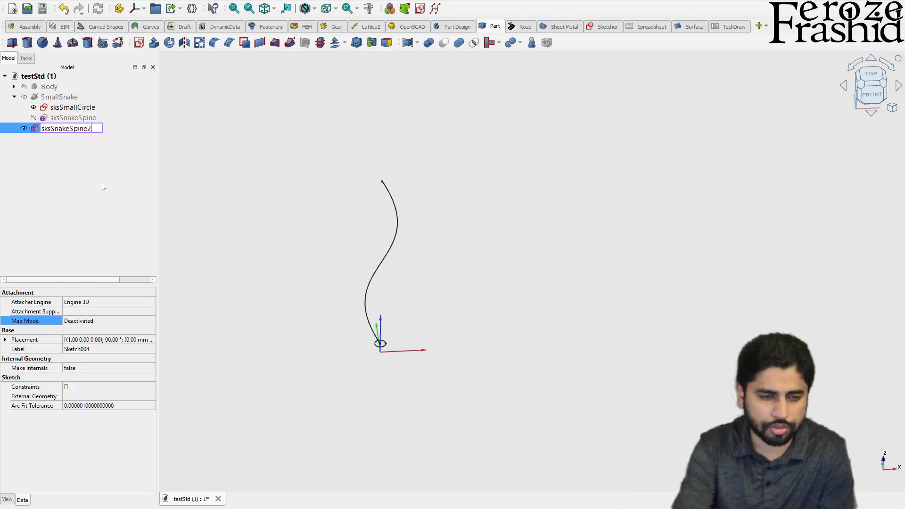
key(Return)
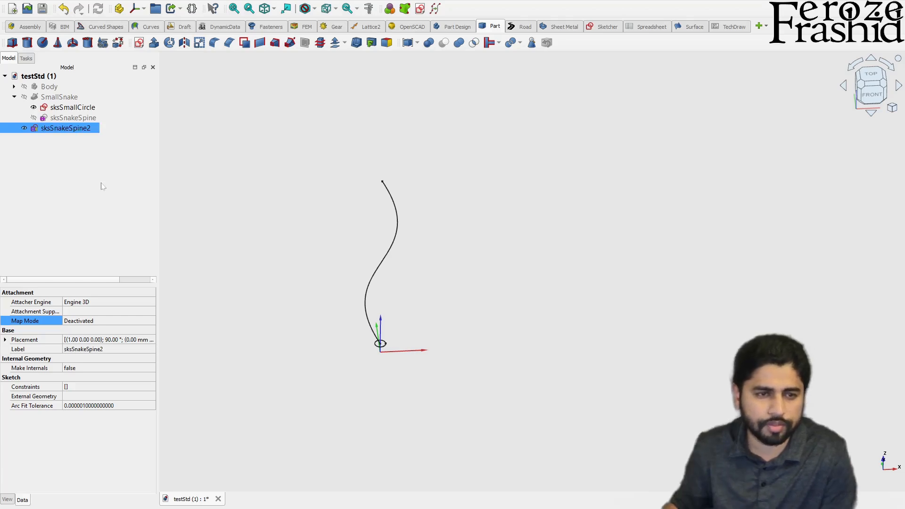
Step: Duplicate the sksSmallCircle sketch by copying and pasting it alone, with all its dependencies excluded
click(380, 348)
click(72, 216)
click(72, 118)
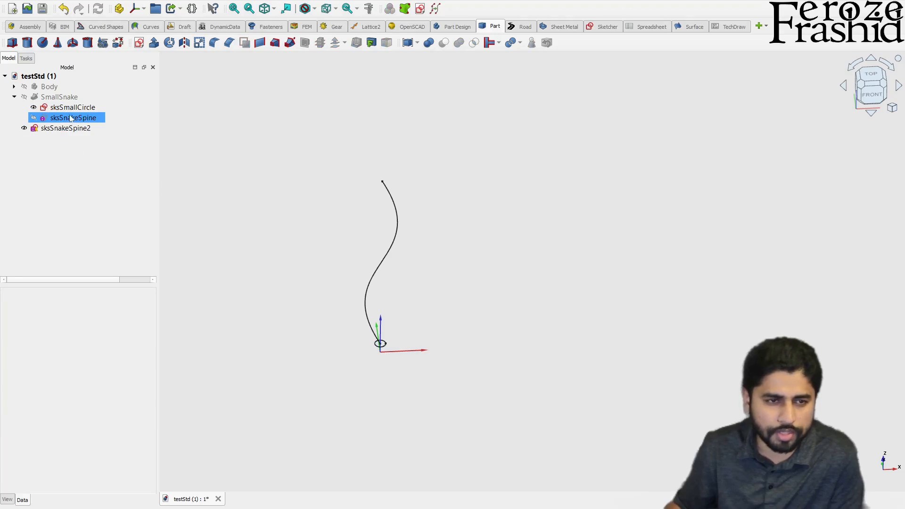
click(70, 110)
key(ctrl+c)
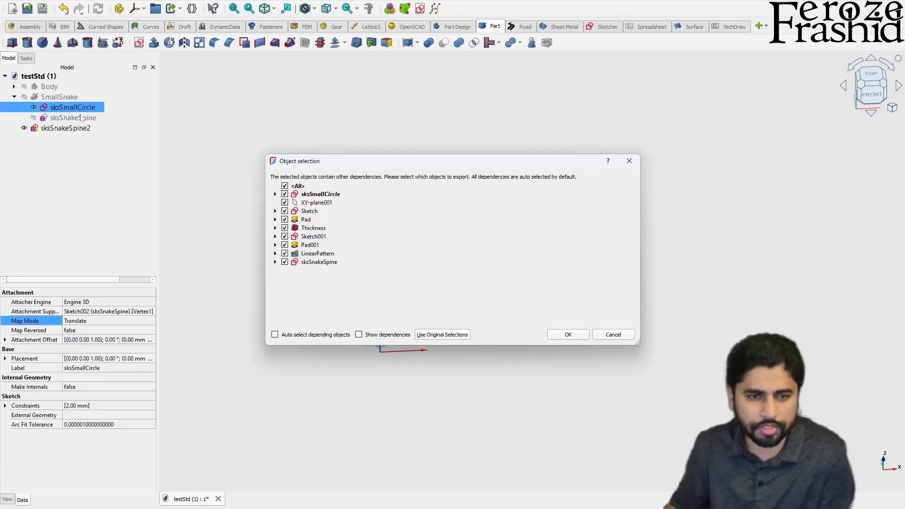
click(316, 203)
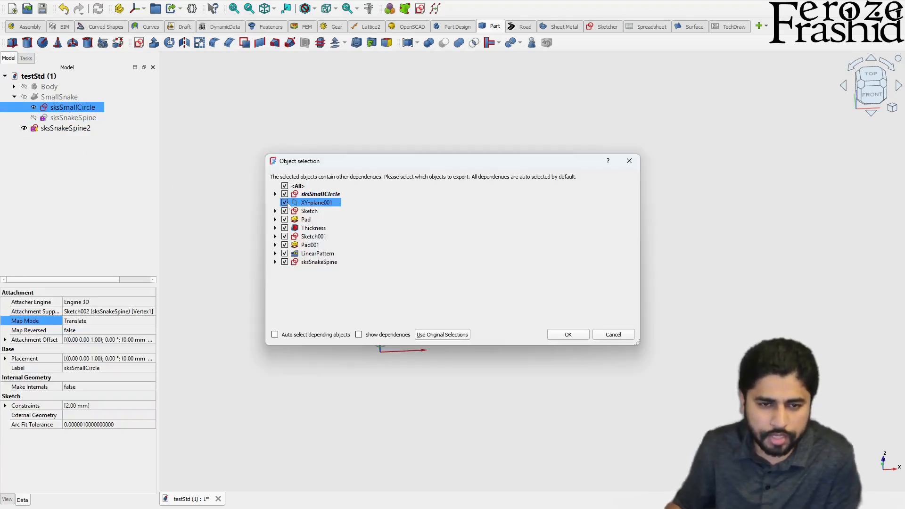
click(284, 187)
click(284, 187)
click(285, 194)
click(564, 334)
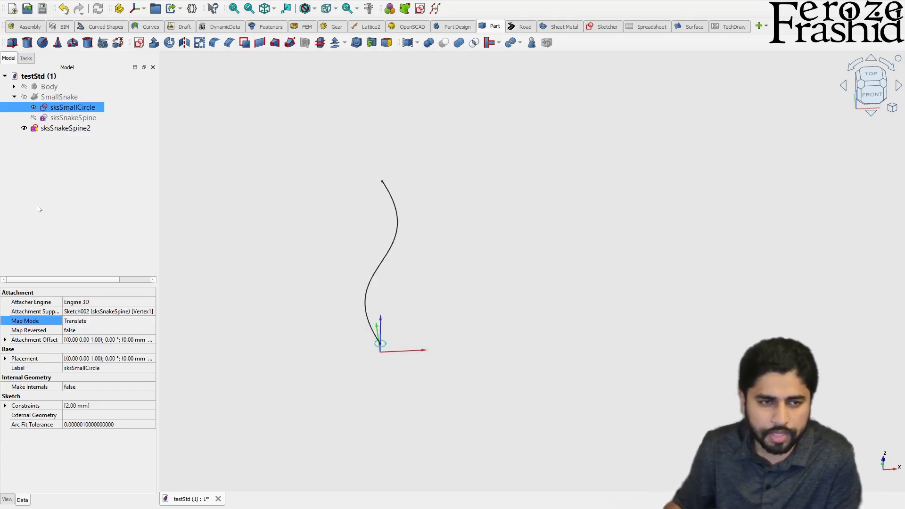
Step: Rename the pasted circle sketch to sksLargeOval
click(68, 138)
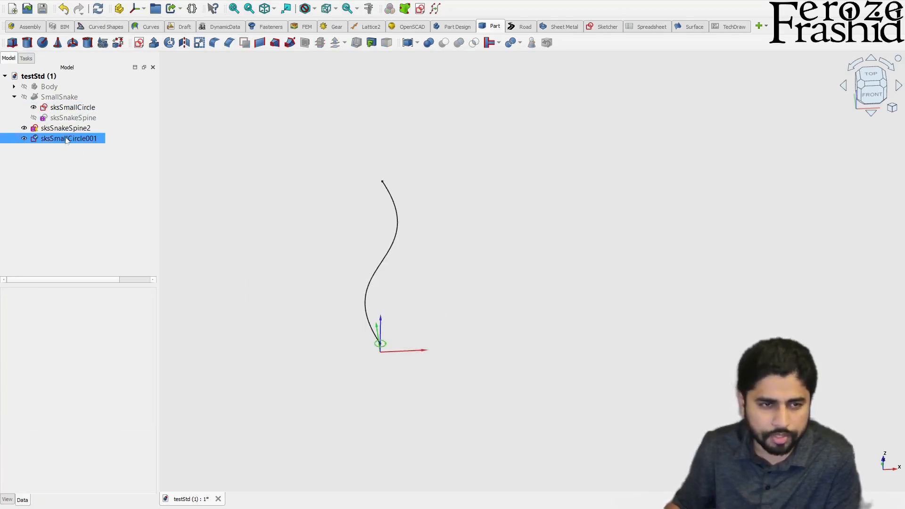
ctrl+click(72, 131)
click(73, 138)
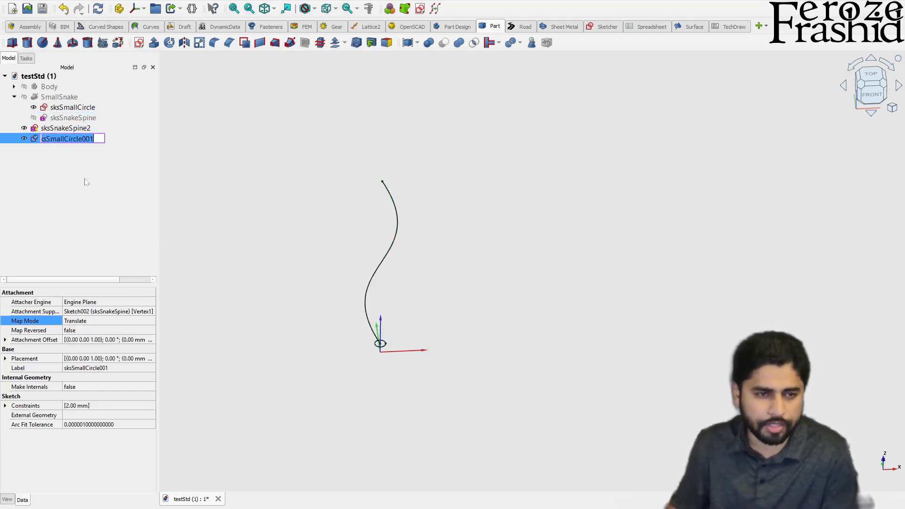
drag(46, 138, 51, 139)
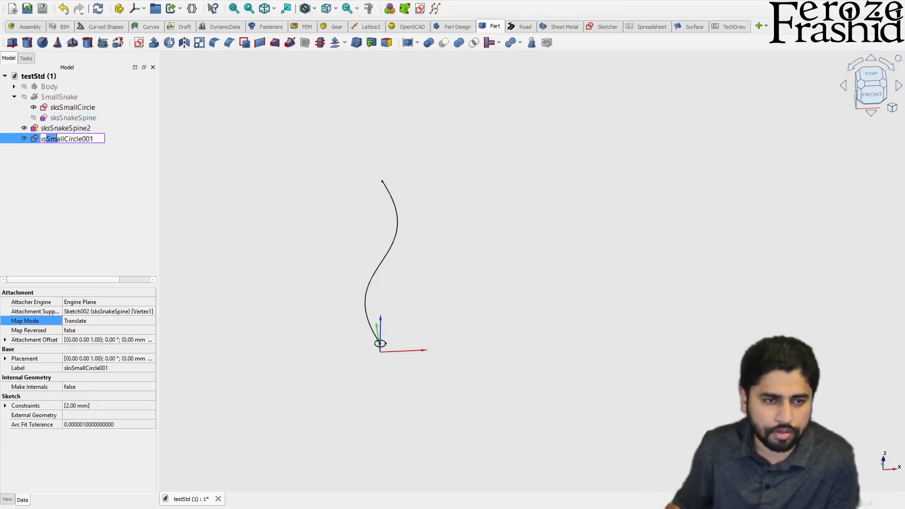
text(Large)
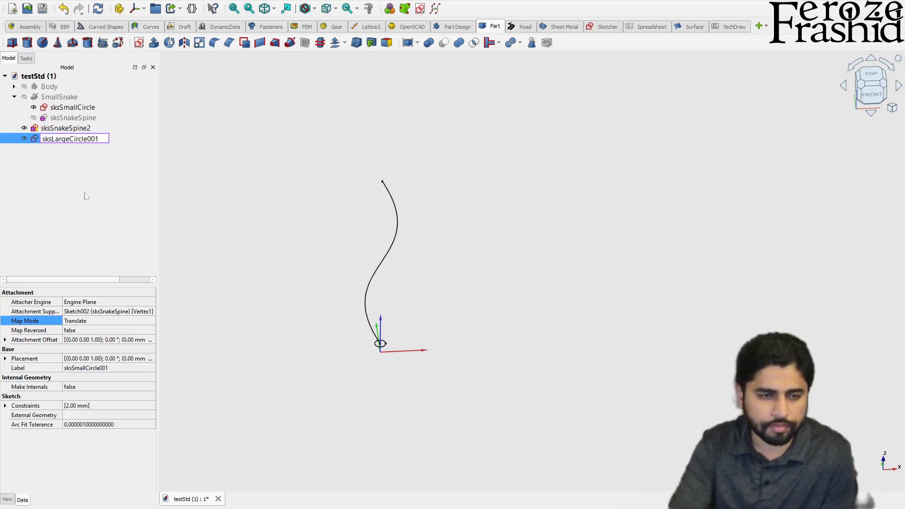
key(shift+Right)
key(shift+Right)
key(shift+Right)
key(shift+Right)
text(O)
key(Return)
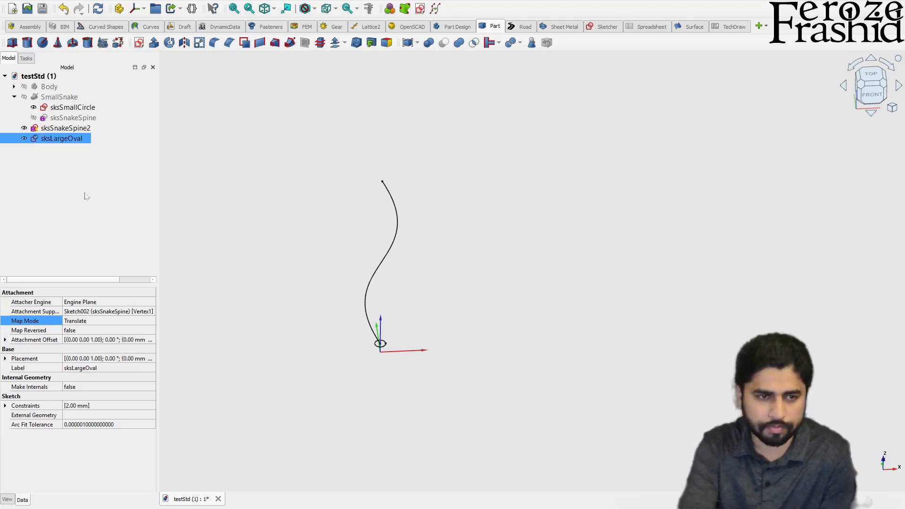
Step: Open the sksLargeOval sketch for editing and convert its circle to construction geometry
scroll(397, 370, up, 3)
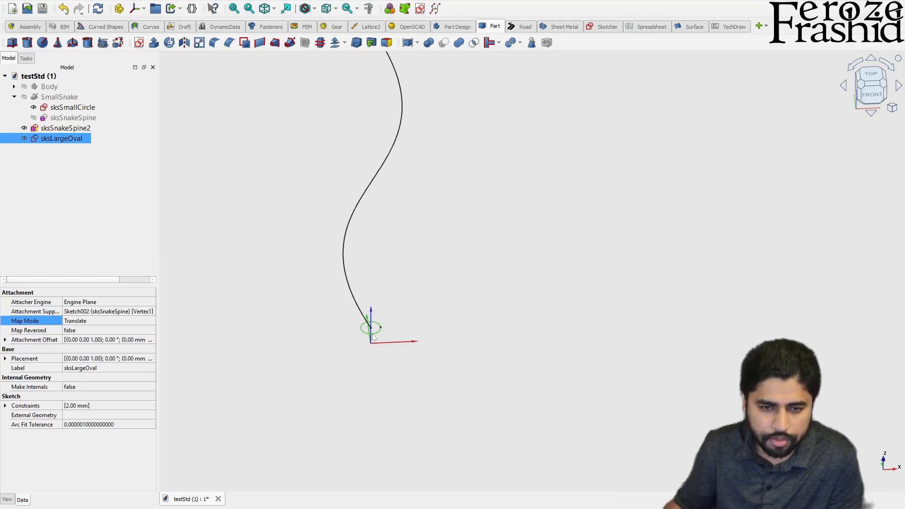
click(90, 164)
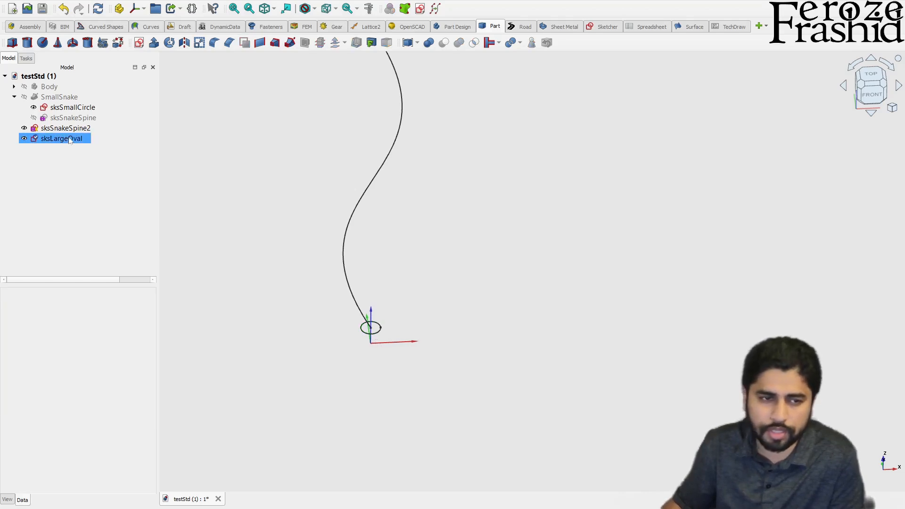
double_click(69, 139)
scroll(366, 456, up, 3)
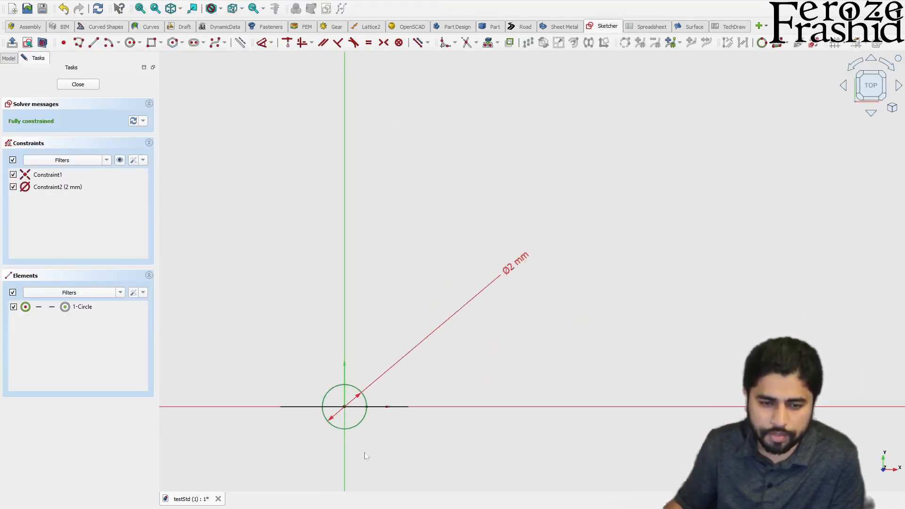
click(359, 427)
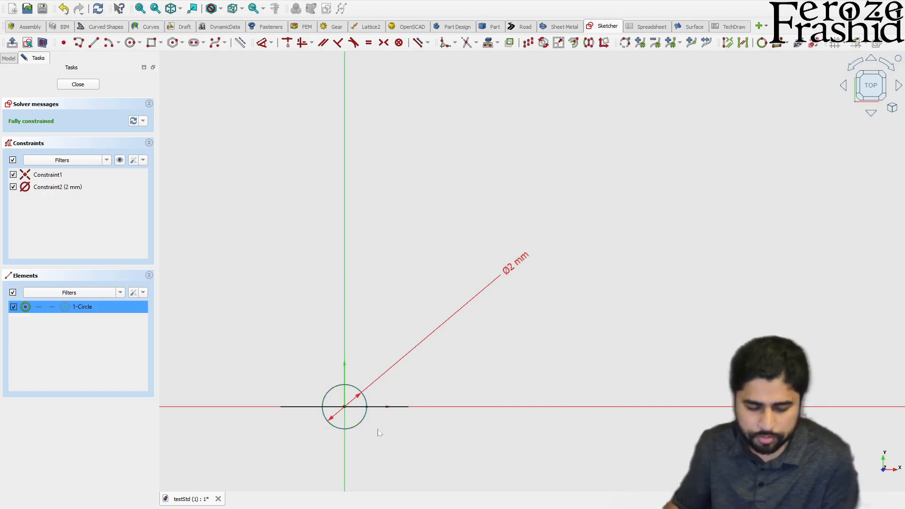
click(379, 433)
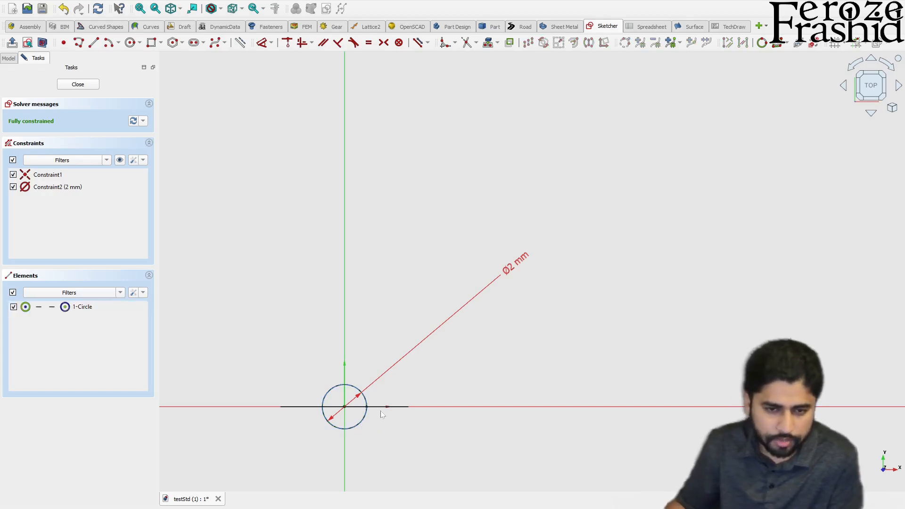
Step: Draw an ellipse centred on the origin, its long axis horizontal and wider than the circle, with a minor radius of about 0.6 mm
click(139, 42)
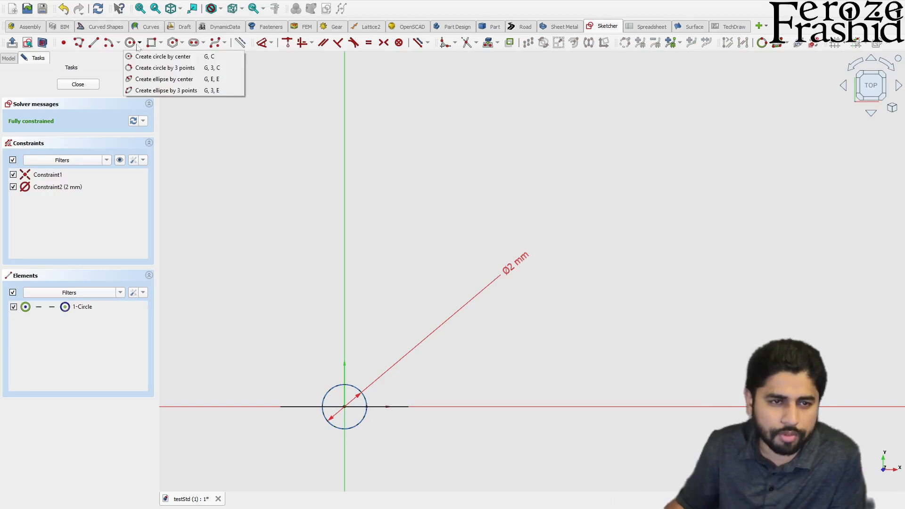
click(156, 84)
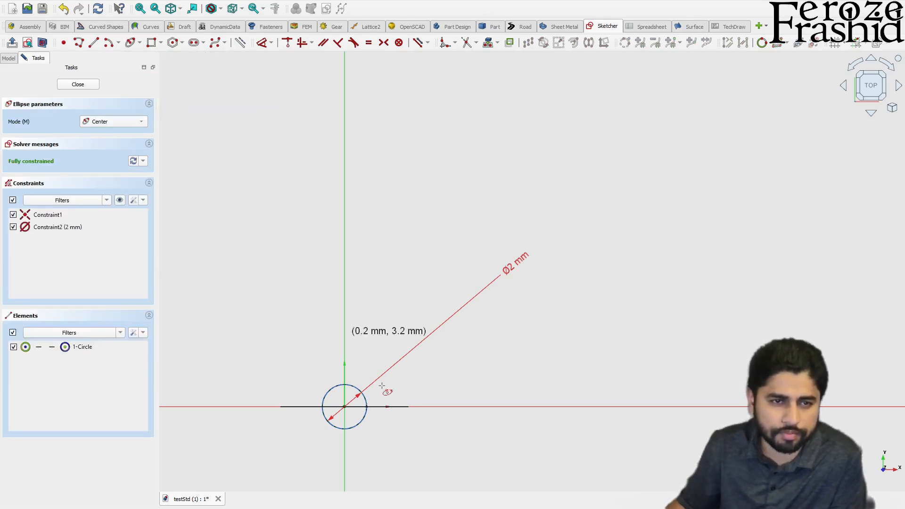
scroll(351, 420, up, 5)
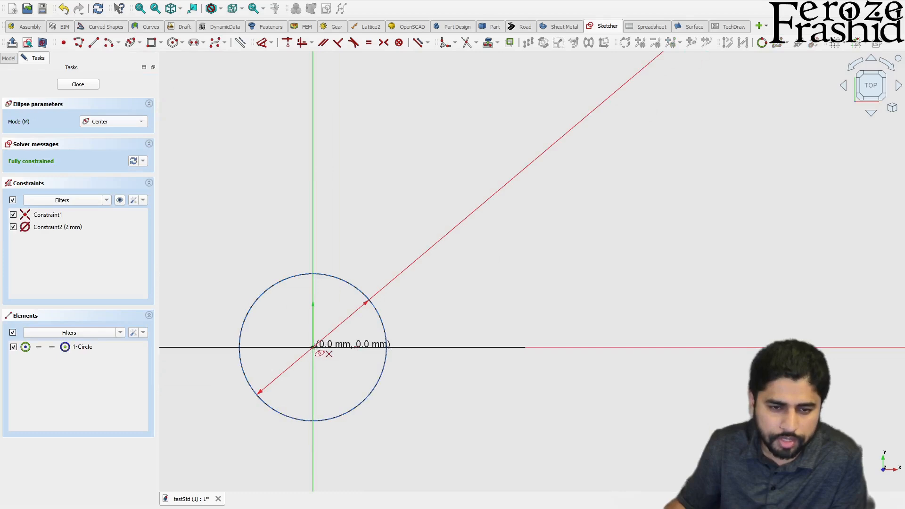
click(313, 348)
scroll(504, 385, down, 2)
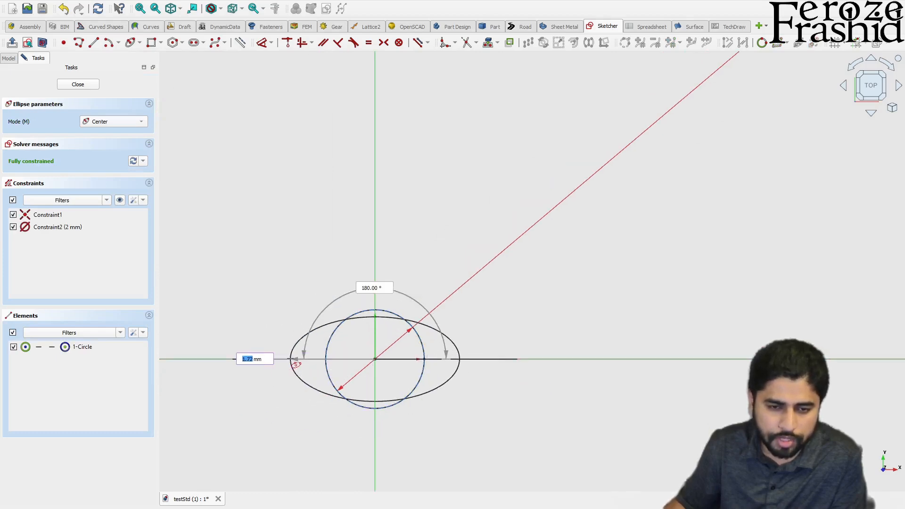
click(308, 360)
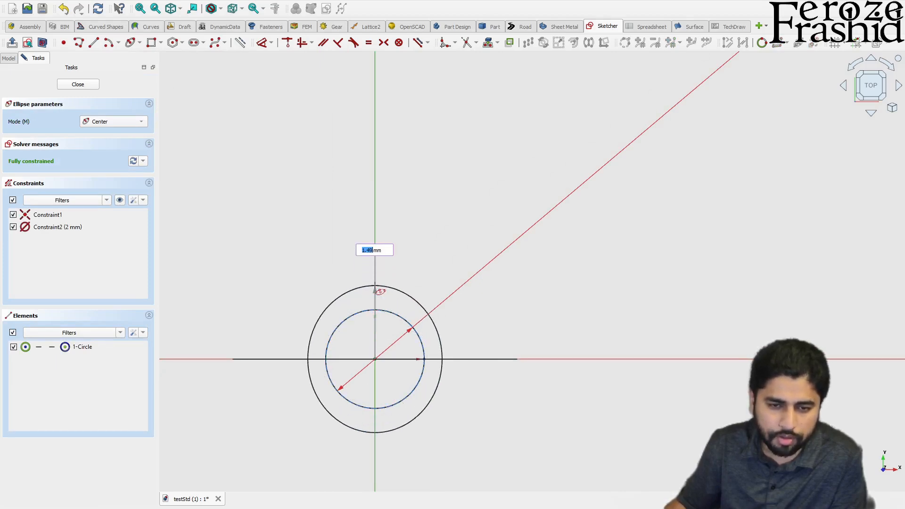
click(373, 328)
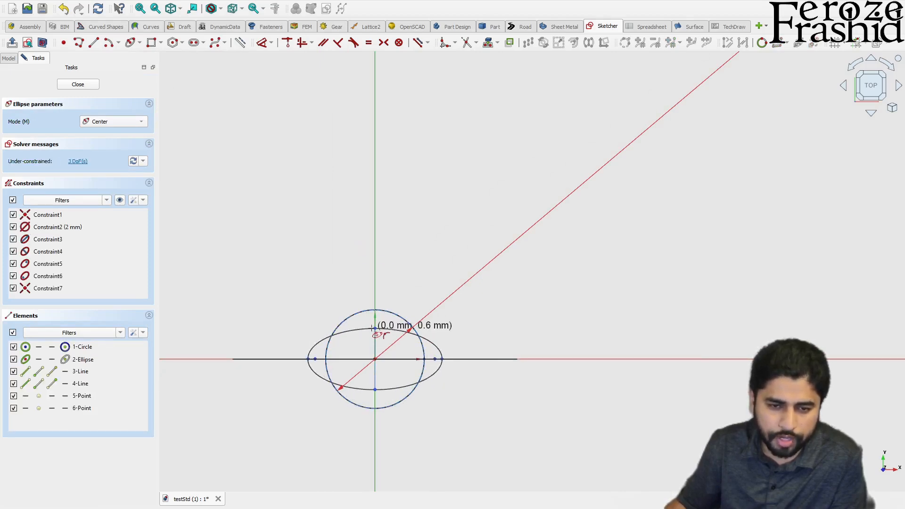
Step: Finish drawing the ellipse and stretch its long axis well beyond both sides of the construction circle
right_click(420, 275)
drag(308, 362, 237, 363)
scroll(381, 381, down, 2)
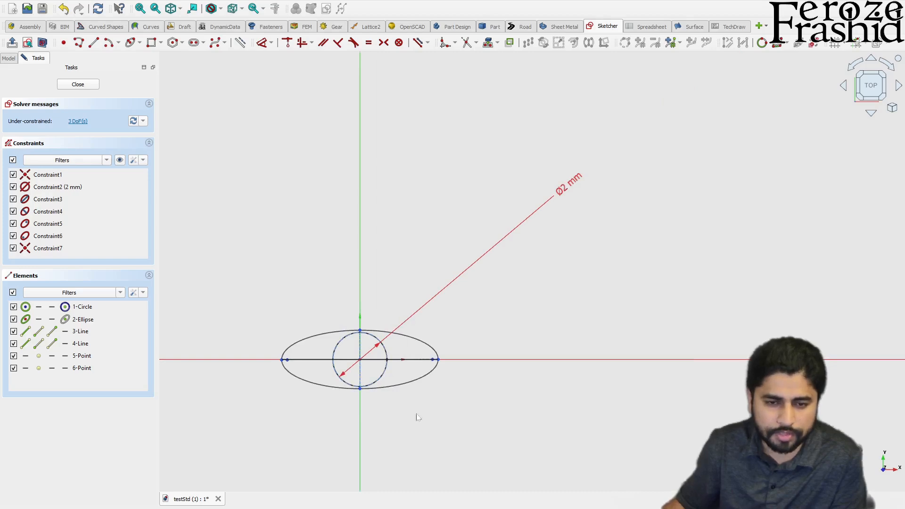
scroll(276, 365, up, 2)
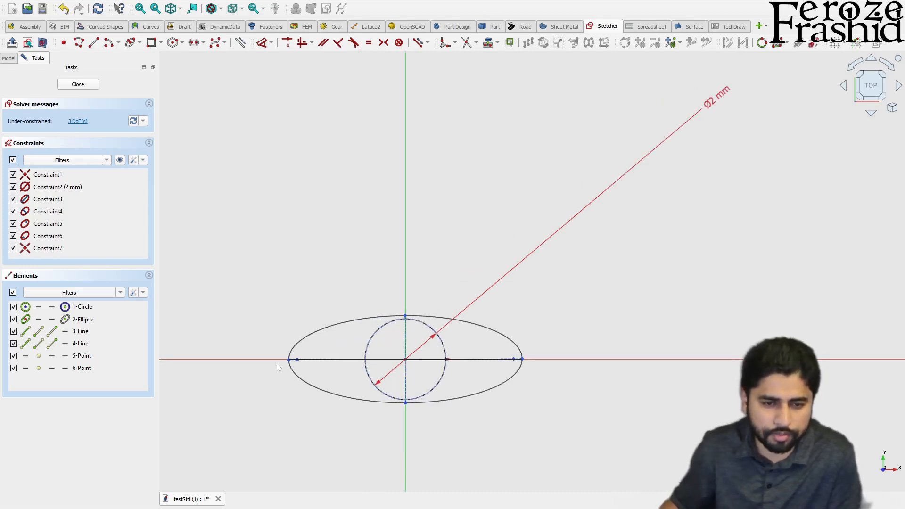
drag(289, 360, 283, 355)
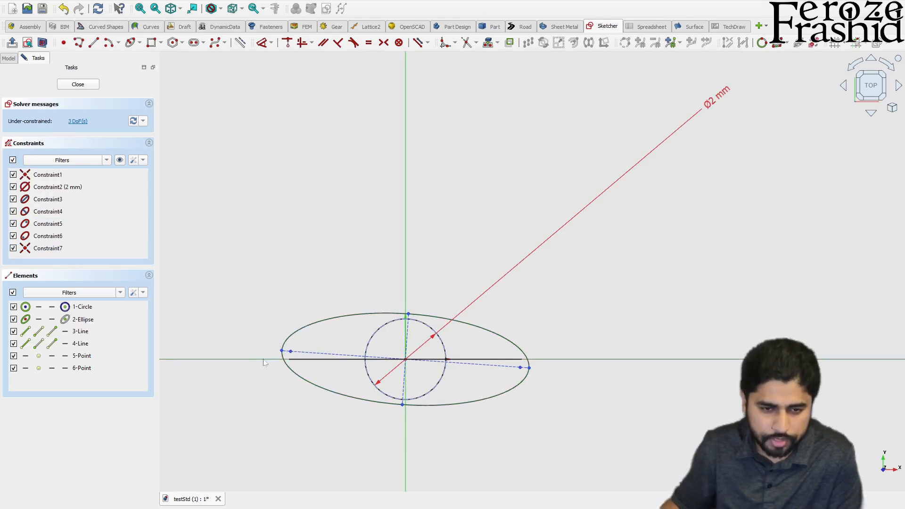
Step: Constrain the end of the ellipse's long axis horizontally with the origin and widen the ellipse to a major radius of about 3.3 mm
key(c)
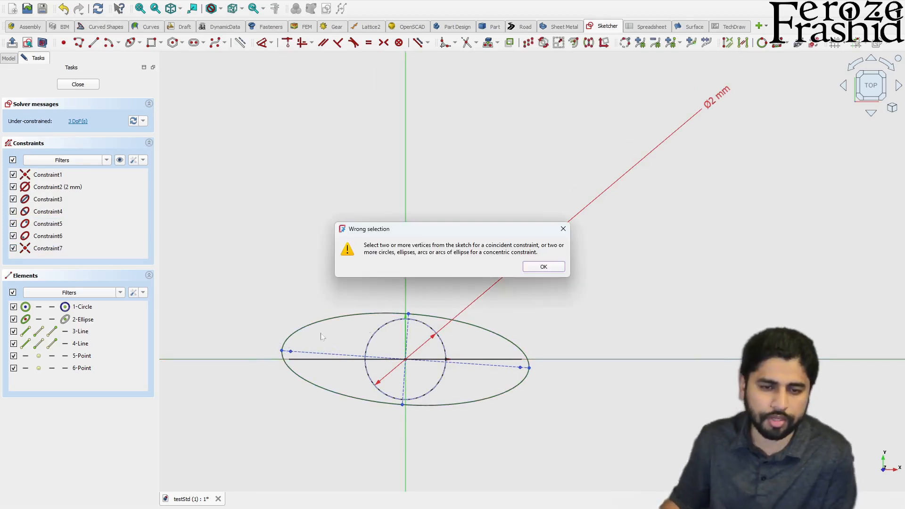
key(Return)
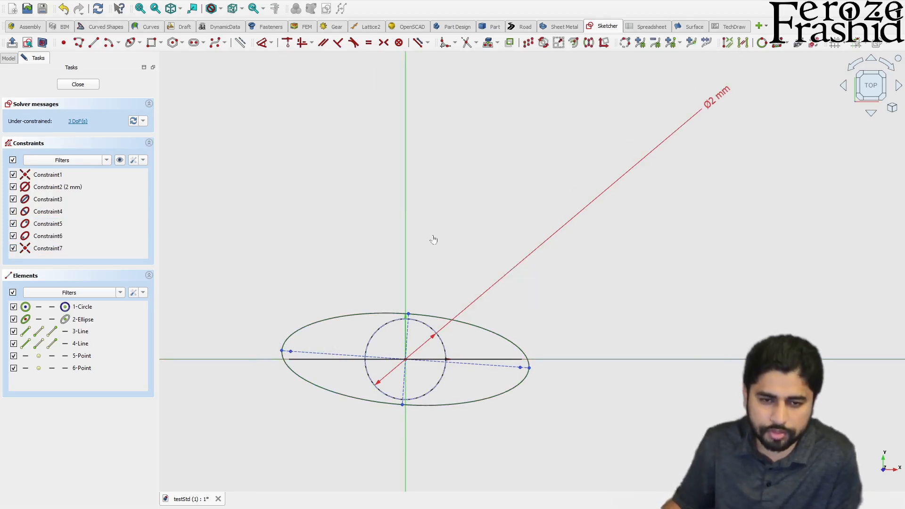
click(283, 356)
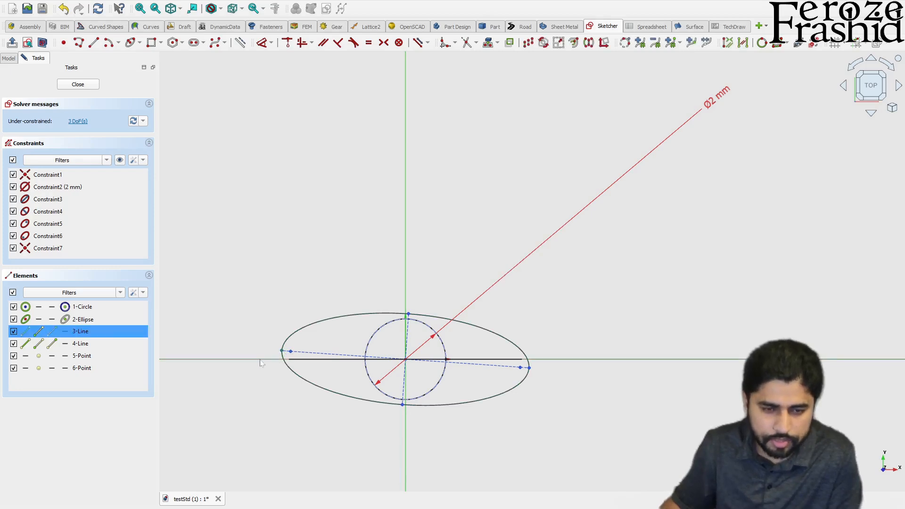
key(h)
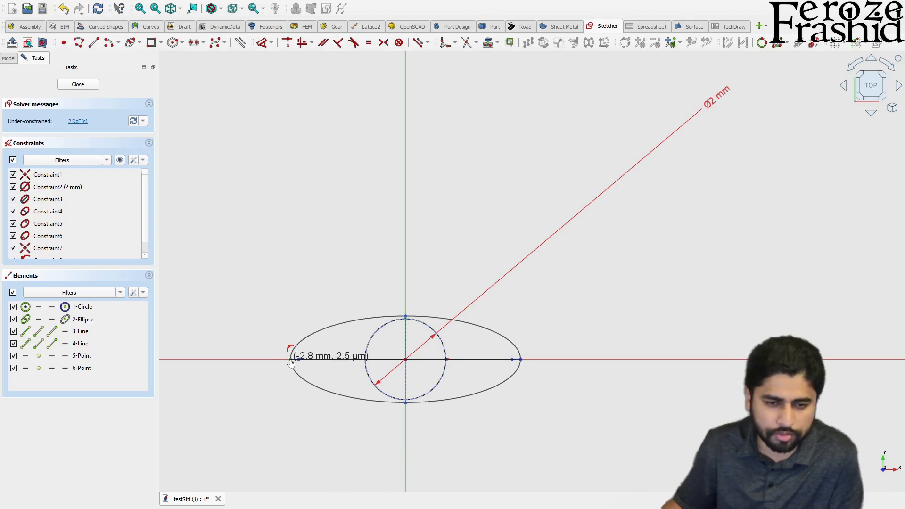
drag(282, 363, 283, 363)
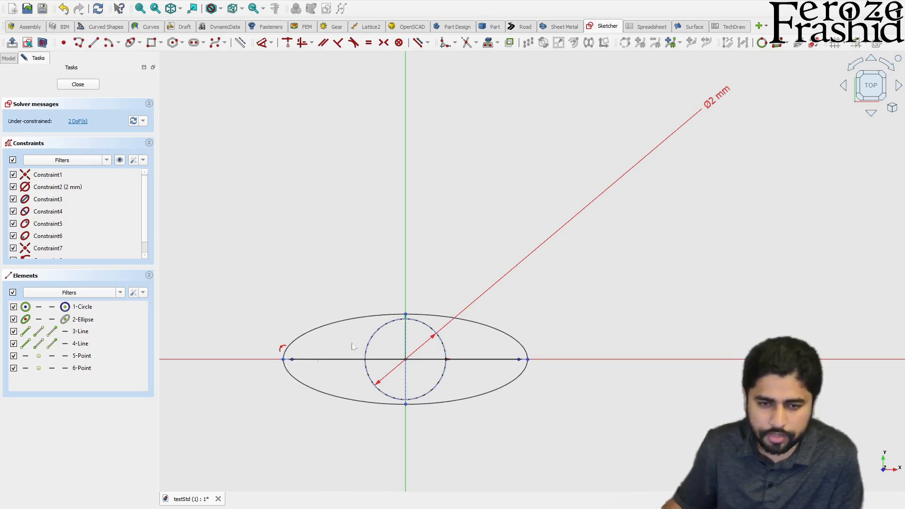
click(525, 360)
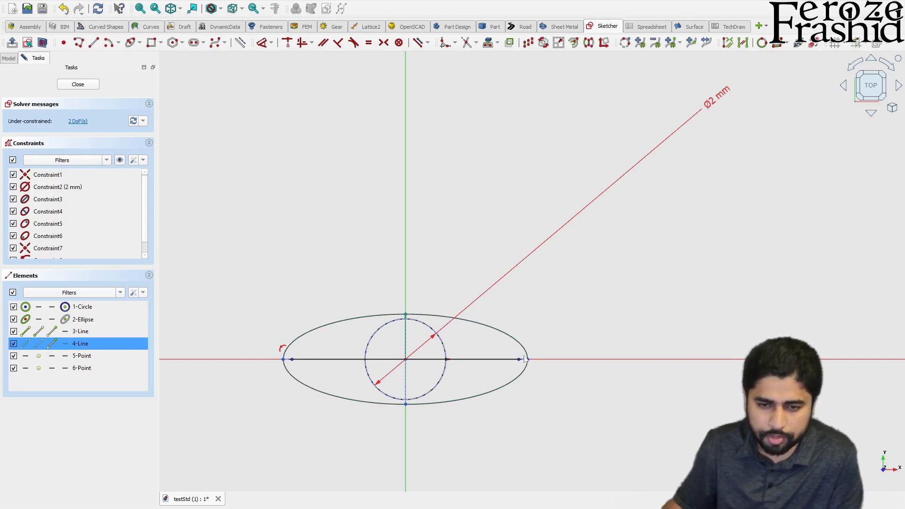
drag(531, 362, 537, 361)
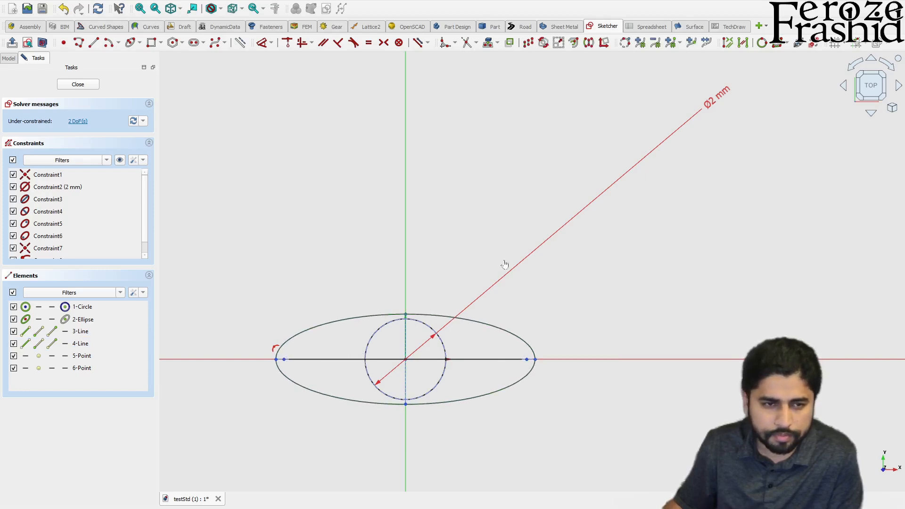
Step: Dimension the ellipse's minor radius vertically from the origin and set it to 1.25 mm
click(408, 318)
key(d)
click(469, 344)
text(1.25mm)
key(Return)
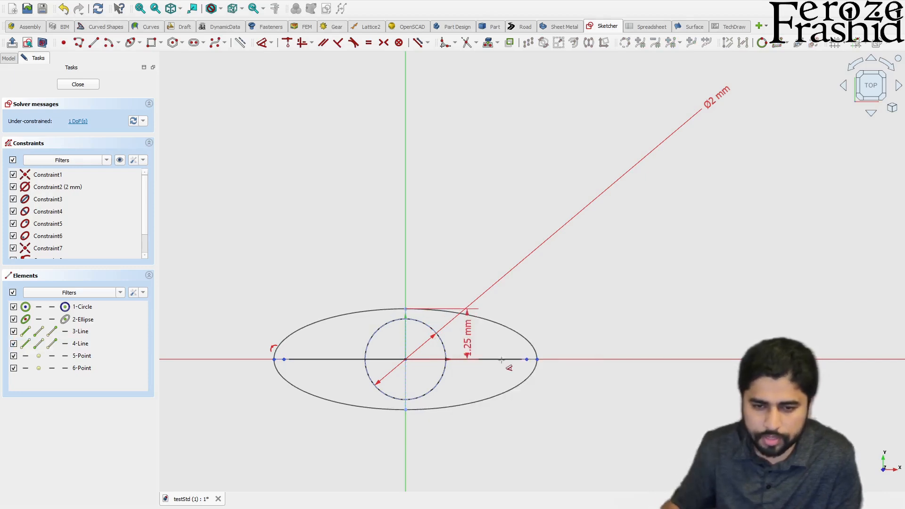
Step: Dimension the ellipse's major radius horizontally from the origin at 3.25 mm and close the sketch
click(538, 360)
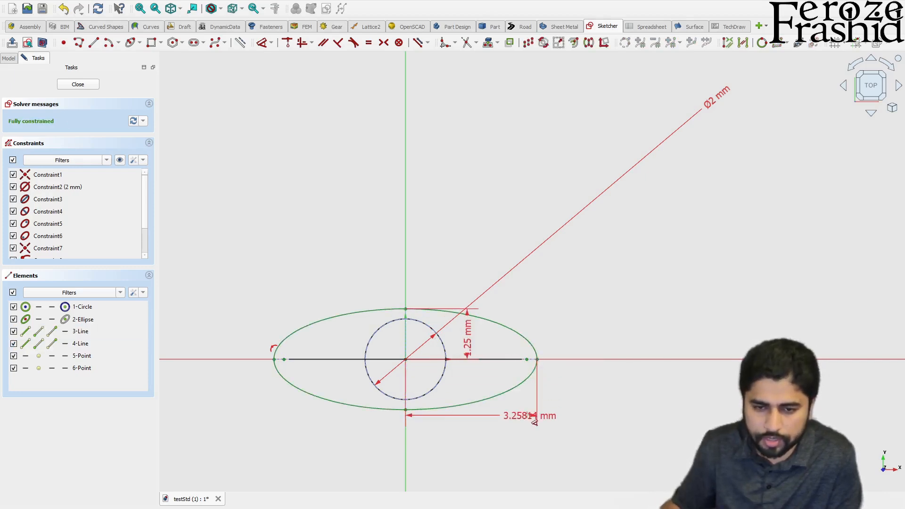
click(515, 418)
text(3.)
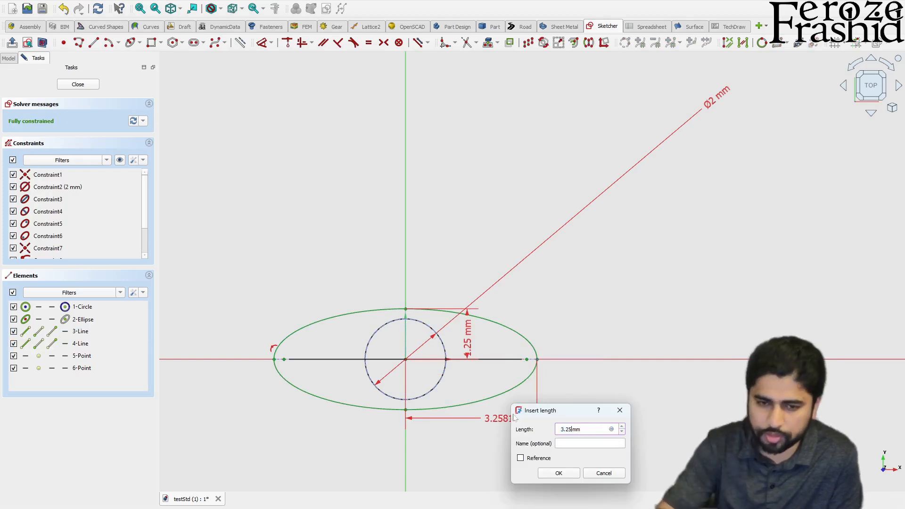
text(25)
key(Return)
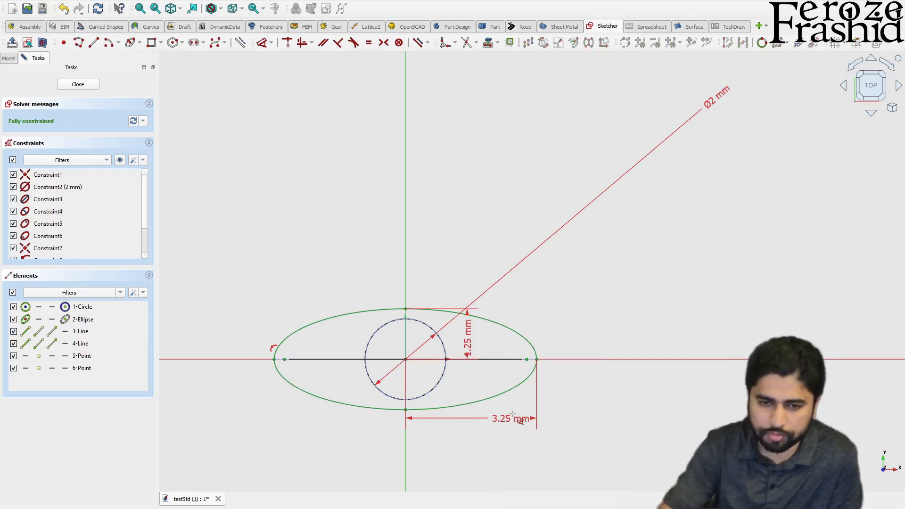
click(78, 85)
Step: Check which curve is sksSnakeSpine2 and which profile is sksLargeOval, toggling the visibility of sksSnakeSpine for comparison
scroll(403, 388, down, 2)
middle_drag(435, 362, 403, 363)
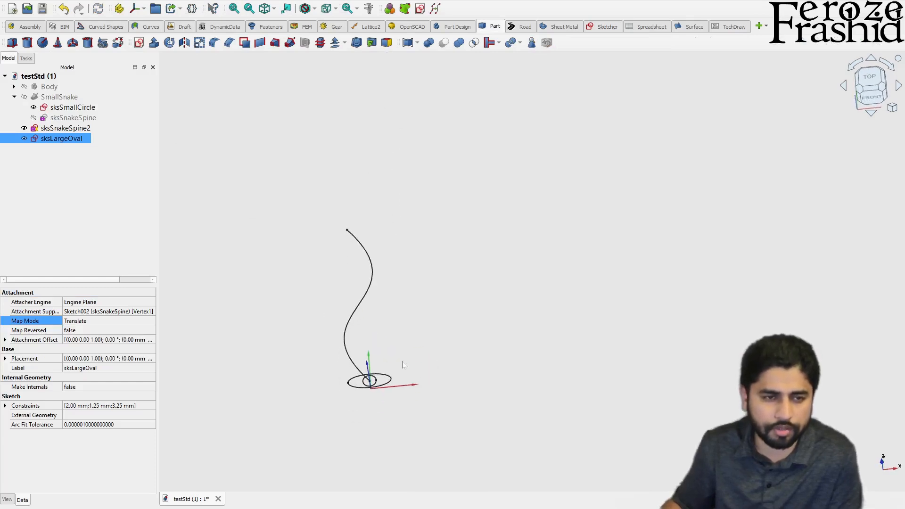
click(371, 288)
click(88, 119)
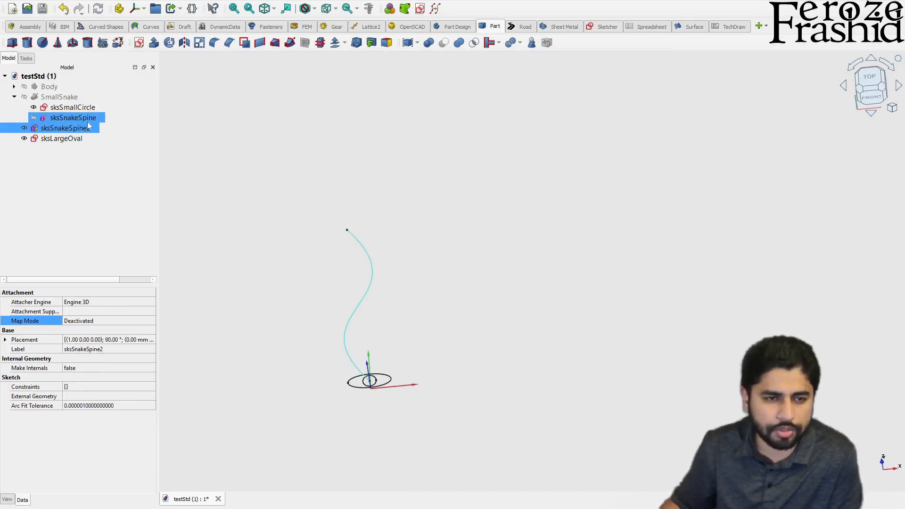
key(space)
key(space)
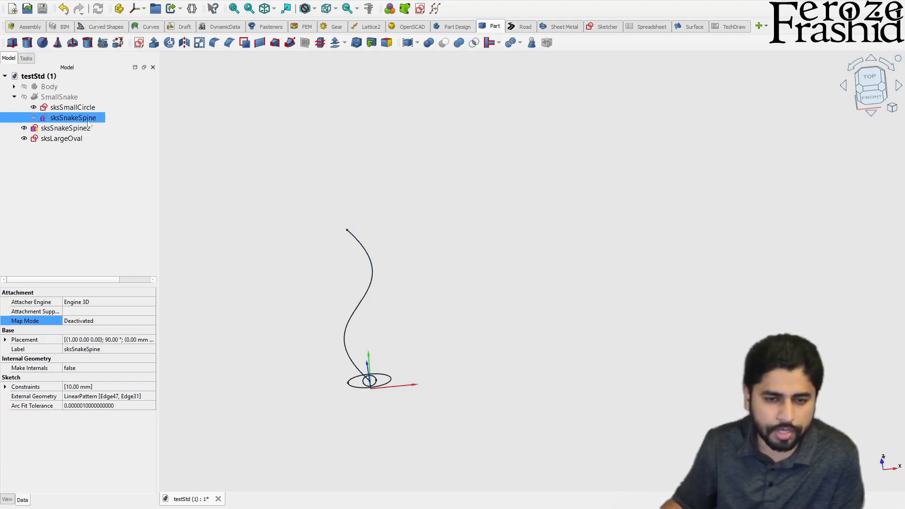
click(88, 128)
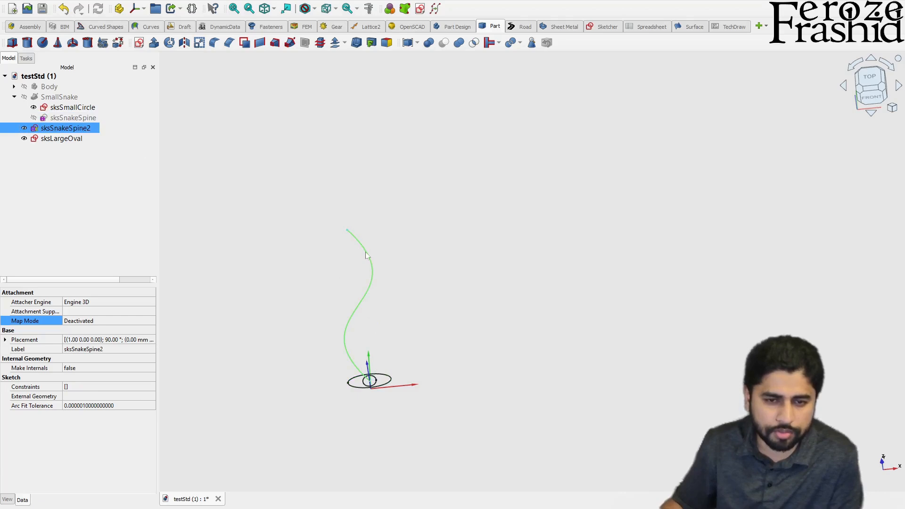
scroll(382, 377, up, 3)
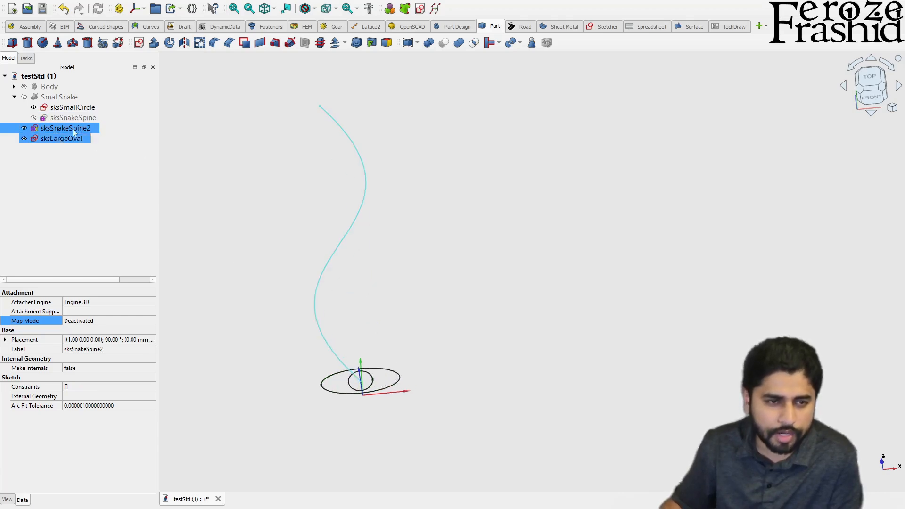
click(65, 140)
click(66, 171)
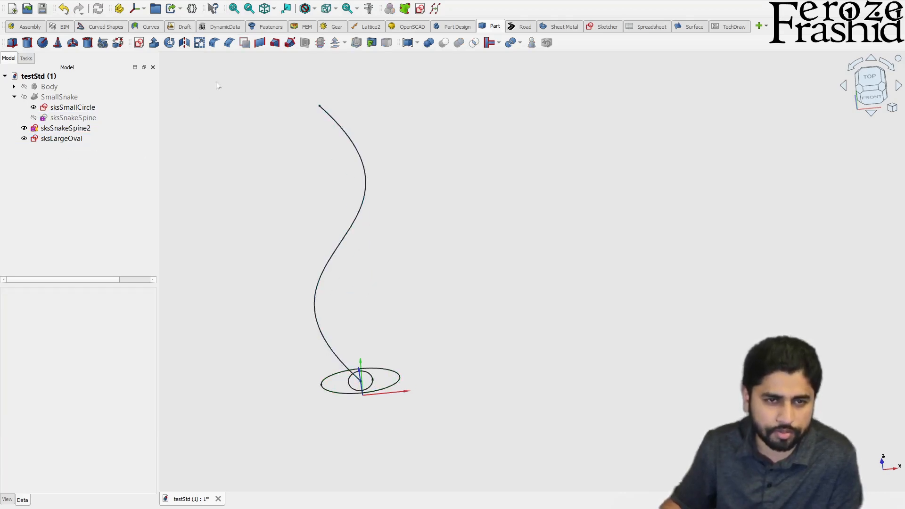
Step: Sweep the sksLargeOval profile along the sksSnakeSpine2 curve as a solid, with Frenet off
click(290, 44)
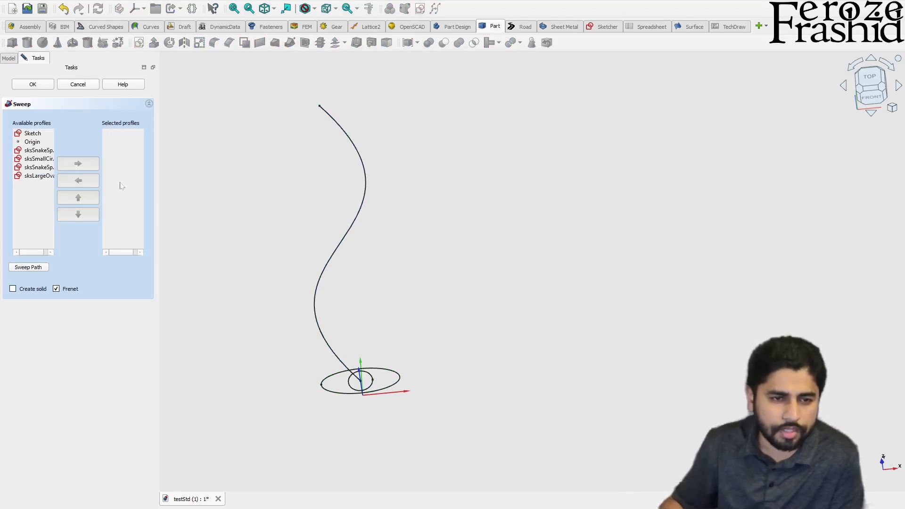
drag(158, 189, 183, 189)
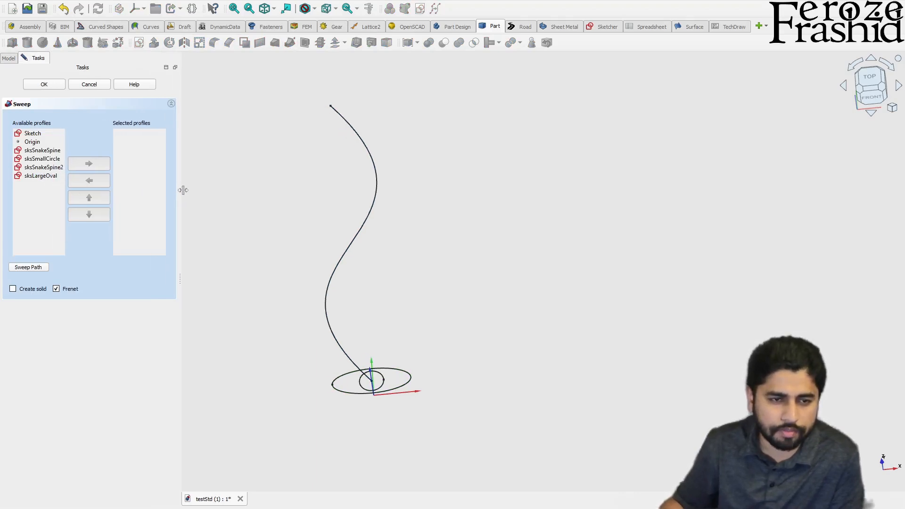
double_click(55, 176)
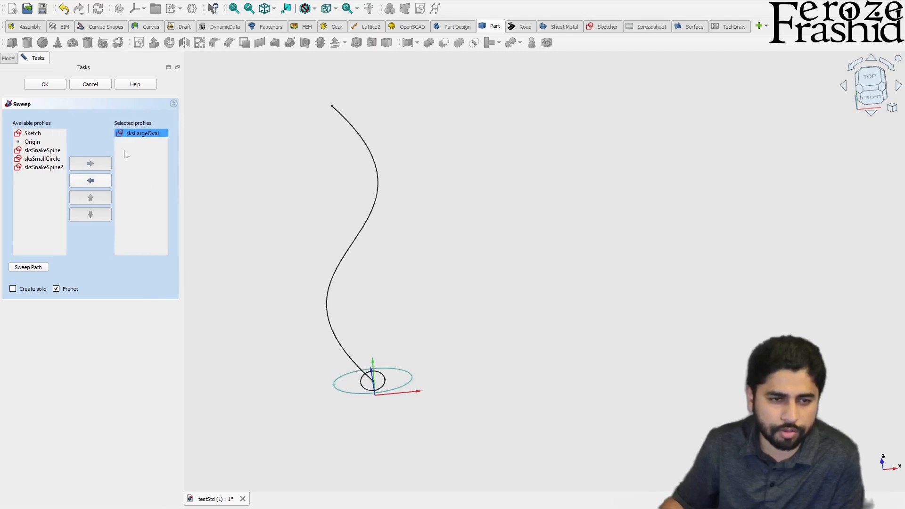
click(24, 290)
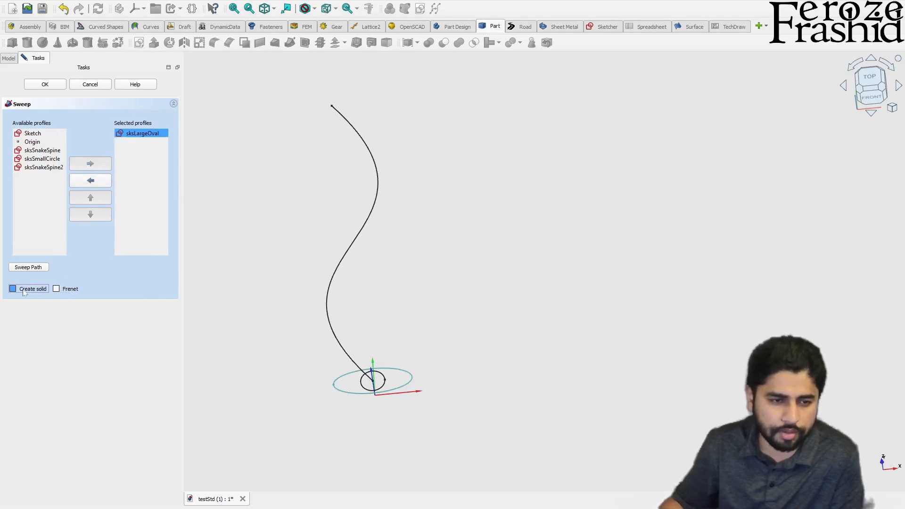
click(28, 267)
click(377, 208)
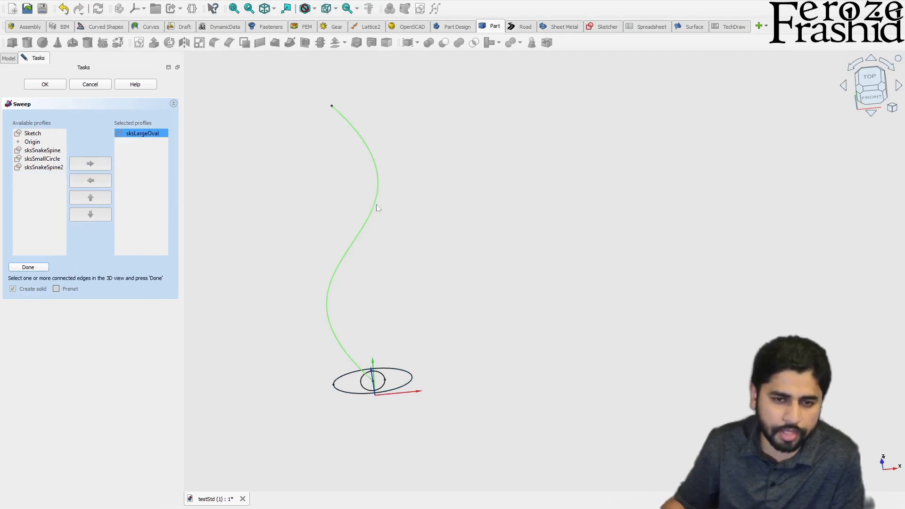
click(38, 267)
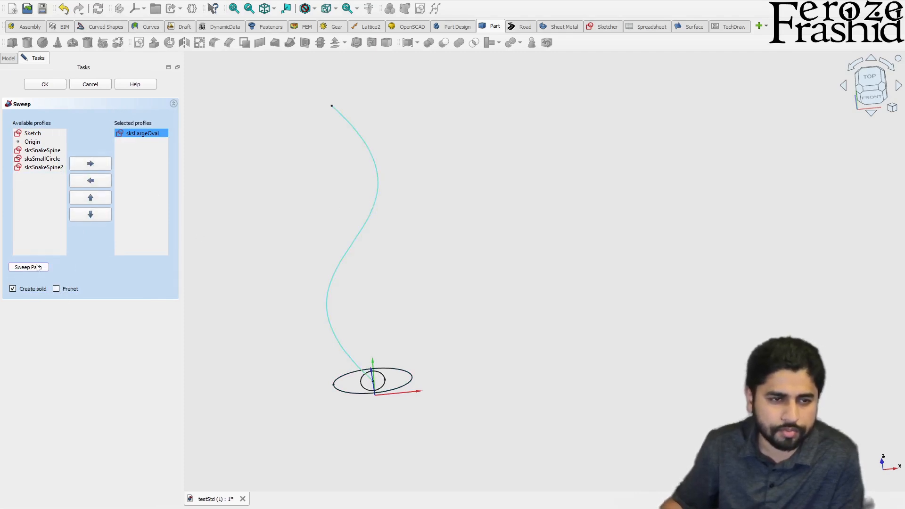
click(45, 84)
Step: Show the SmallSnake sweep together with the new oval sweep and inspect how the two intertwine
middle_drag(471, 236, 410, 370)
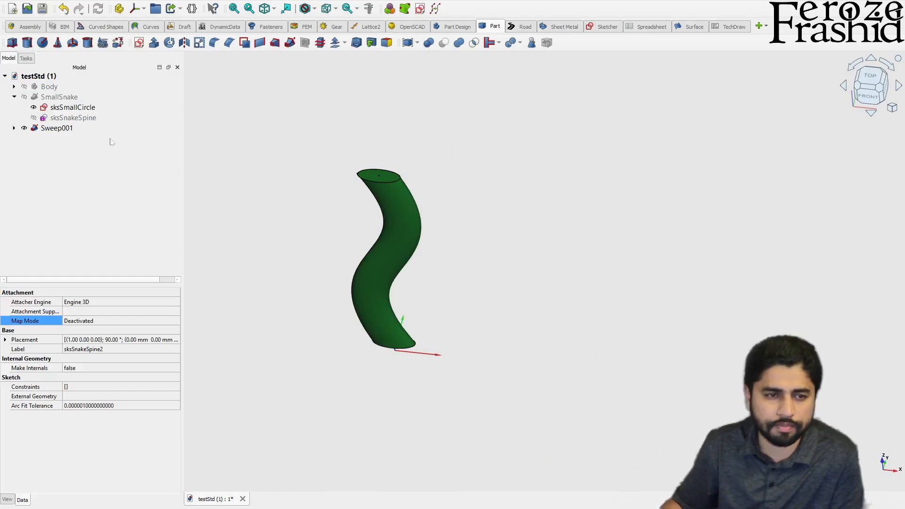
click(76, 118)
click(59, 96)
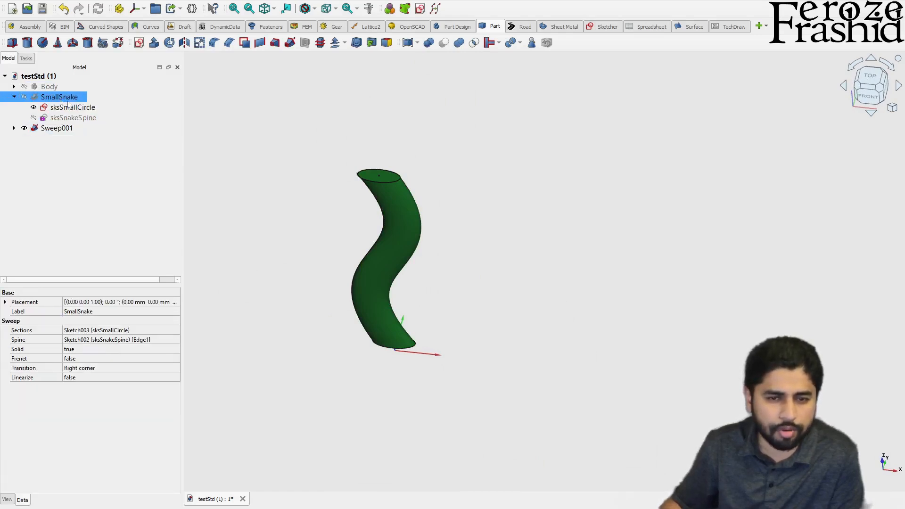
key(space)
click(448, 212)
middle_drag(448, 212, 455, 314)
scroll(400, 219, up, 2)
click(409, 219)
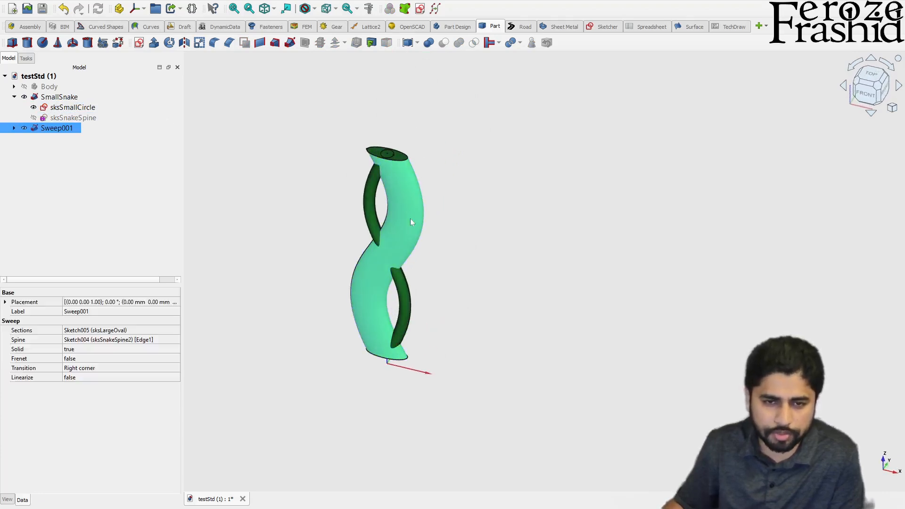
Step: Edit the sksLargeOval sketch in section view, set the ellipse's major radius to 2.25 mm, and close the sketch
click(15, 128)
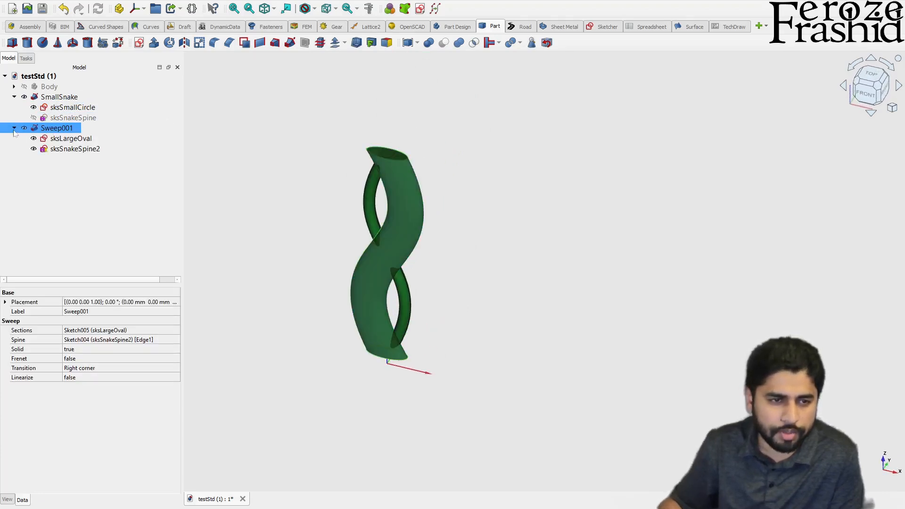
double_click(69, 141)
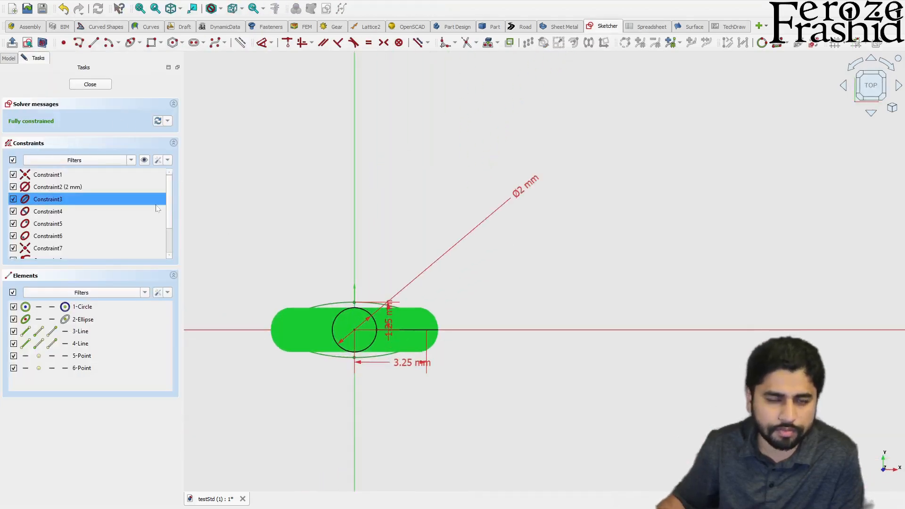
click(42, 43)
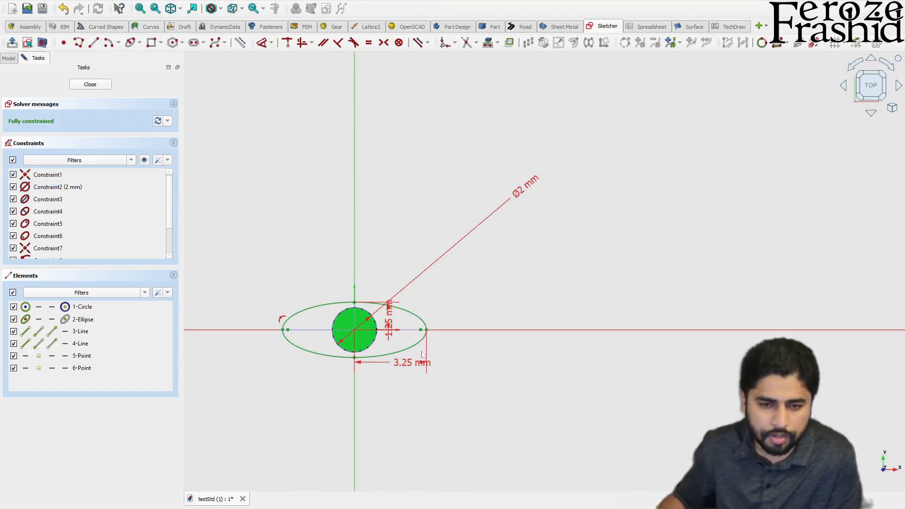
double_click(409, 366)
text(2.25)
key(Return)
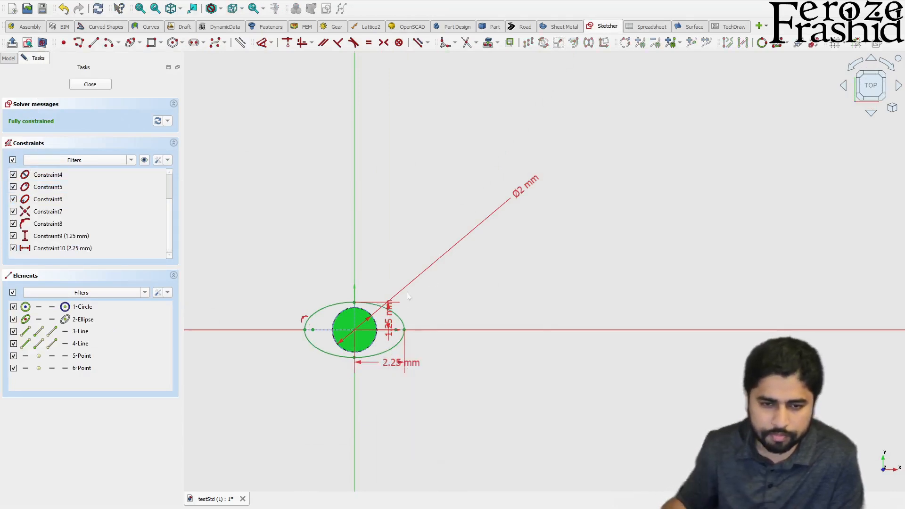
click(100, 84)
Step: Rename the oval sweep Sweep001 to LargeSnake
mouse_move(388, 289)
middle_down()
mouse_move(467, 275)
mouse_move(425, 300)
middle_up()
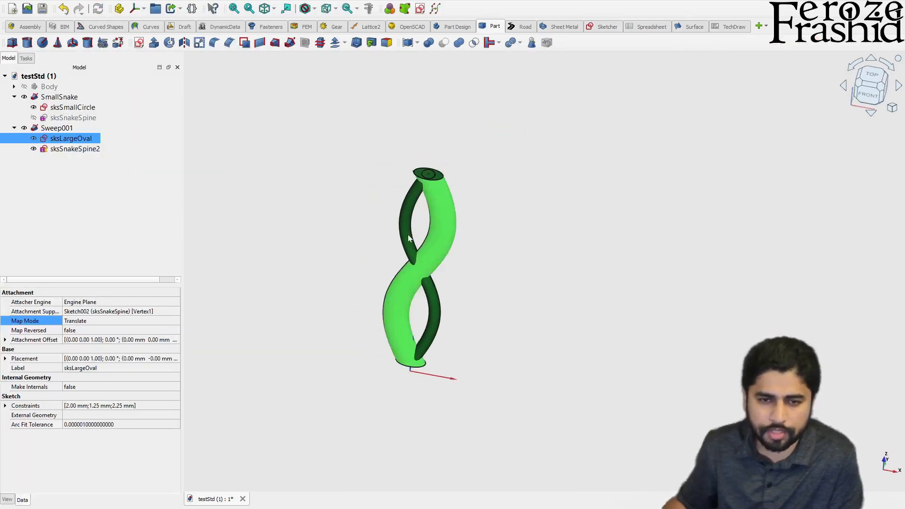
scroll(425, 300, up, 4)
click(54, 127)
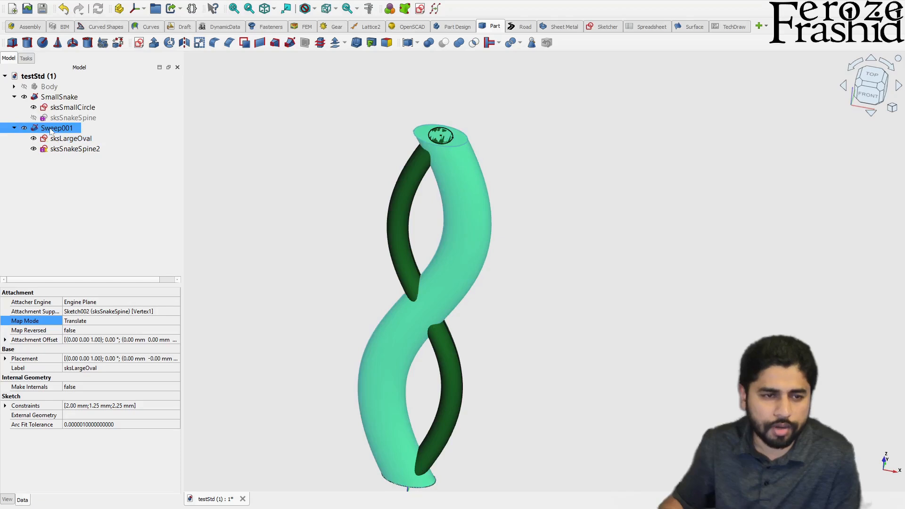
key(F2)
text(S)
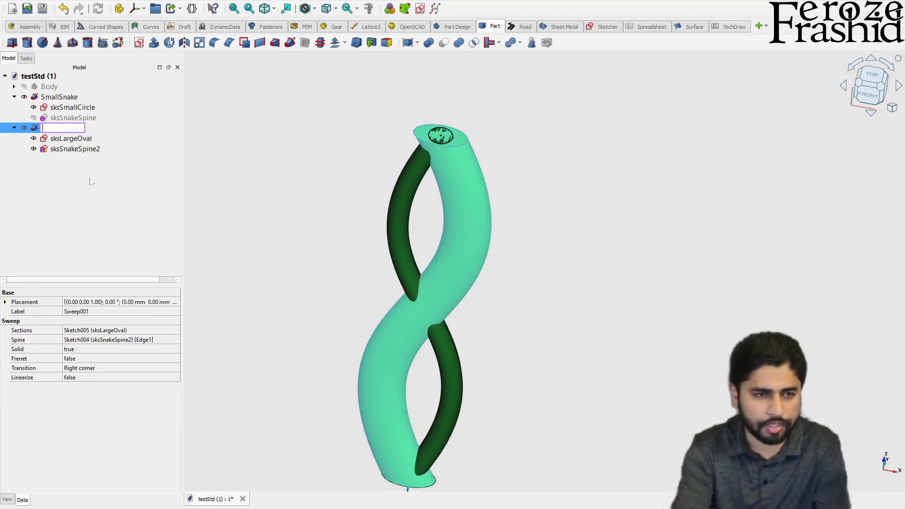
text(argeSnake)
key(Return)
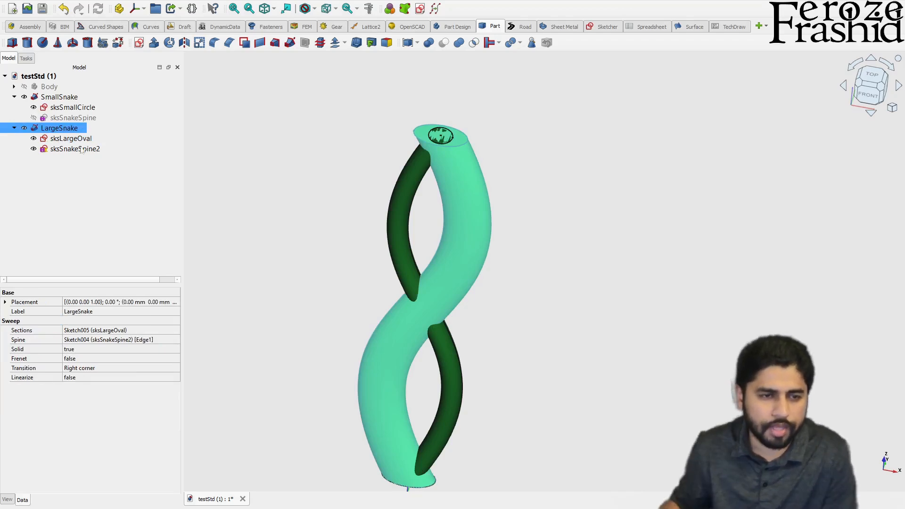
Step: Hide the sksLargeOval and sksSnakeSpine2 sketches under LargeSnake
click(14, 96)
click(43, 131)
drag(69, 152, 66, 119)
key(space)
click(90, 178)
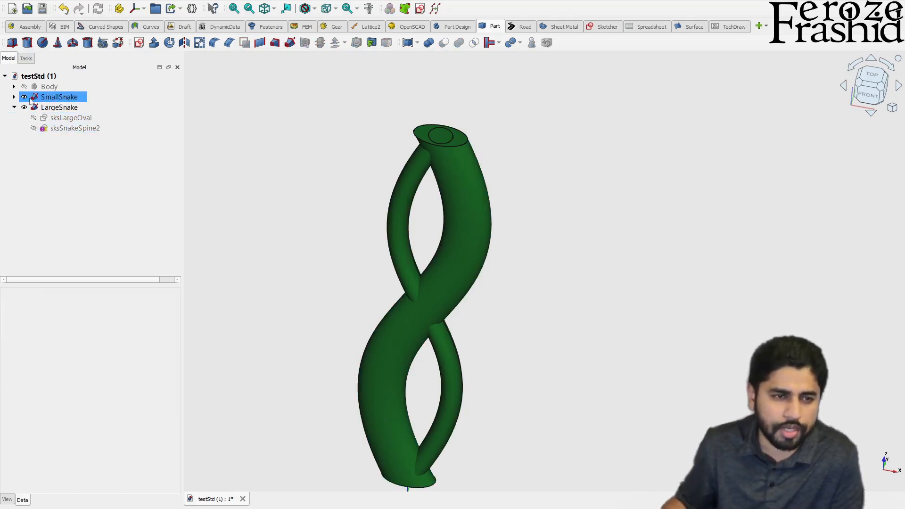
Step: Hide the sksSmallCircle sketch under SmallSnake and collapse both sweeps in the model tree
click(14, 97)
click(75, 108)
key(space)
click(73, 179)
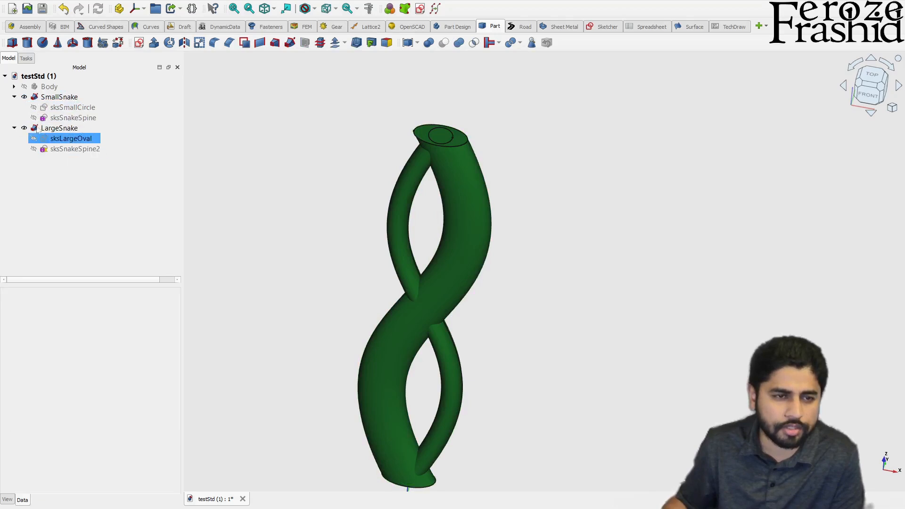
click(14, 98)
click(55, 158)
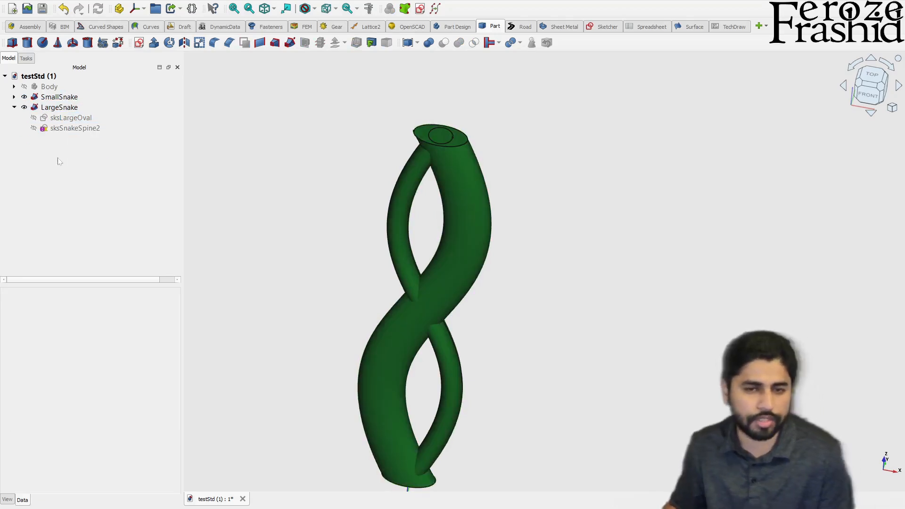
click(34, 121)
click(14, 107)
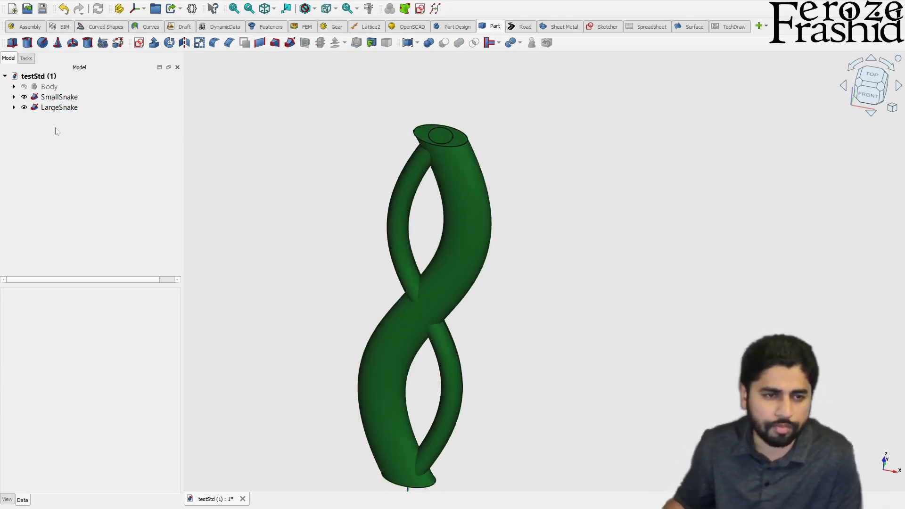
Step: Check the SmallSnake and LargeSnake sweeps against each other by toggling LargeSnake's visibility
click(65, 98)
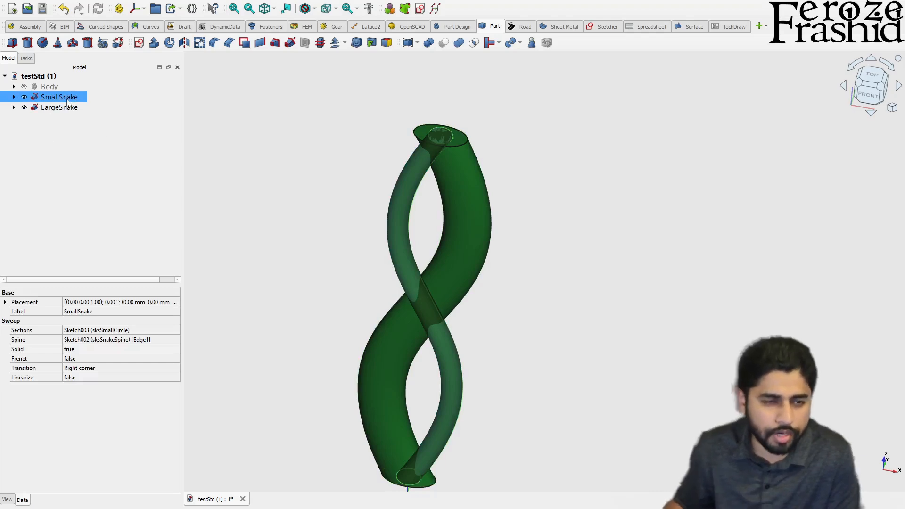
ctrl+click(70, 108)
click(65, 112)
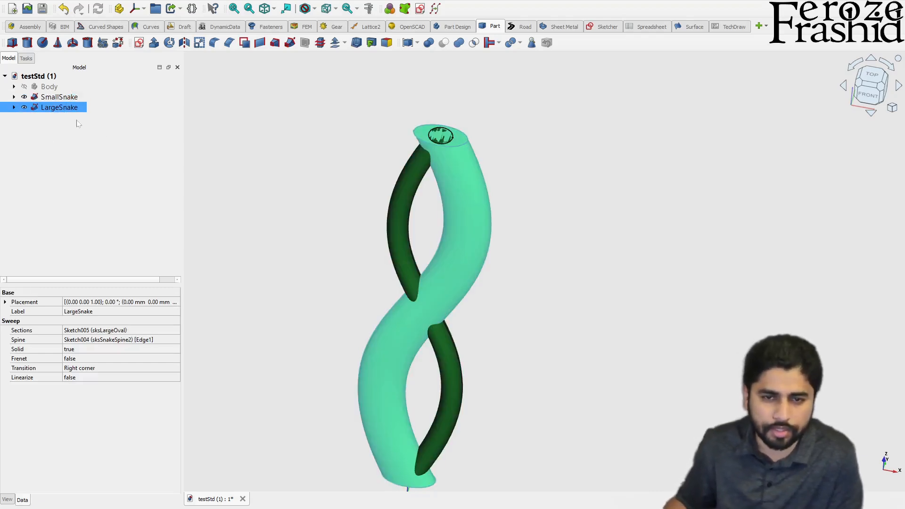
key(space)
key(space)
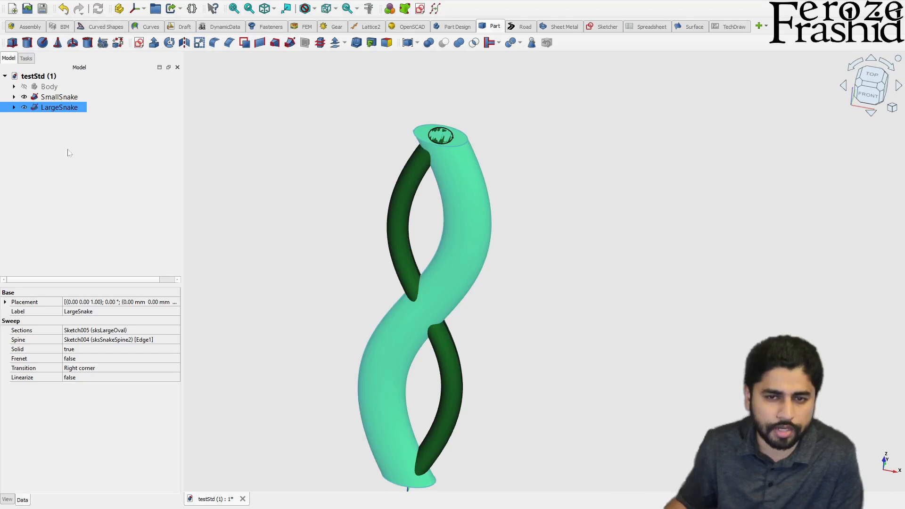
click(61, 158)
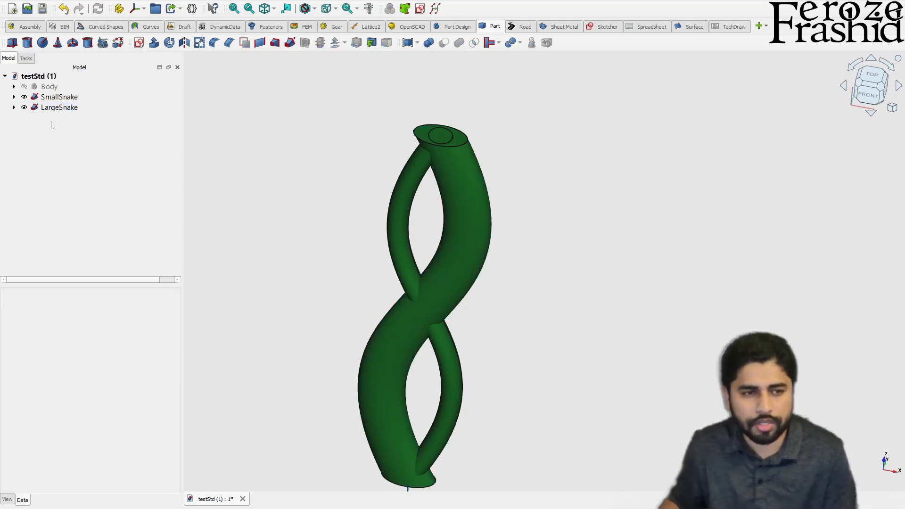
Step: Fuse SmallSnake and LargeSnake with a boolean union and rename the result to Snakes
click(61, 98)
ctrl+click(61, 108)
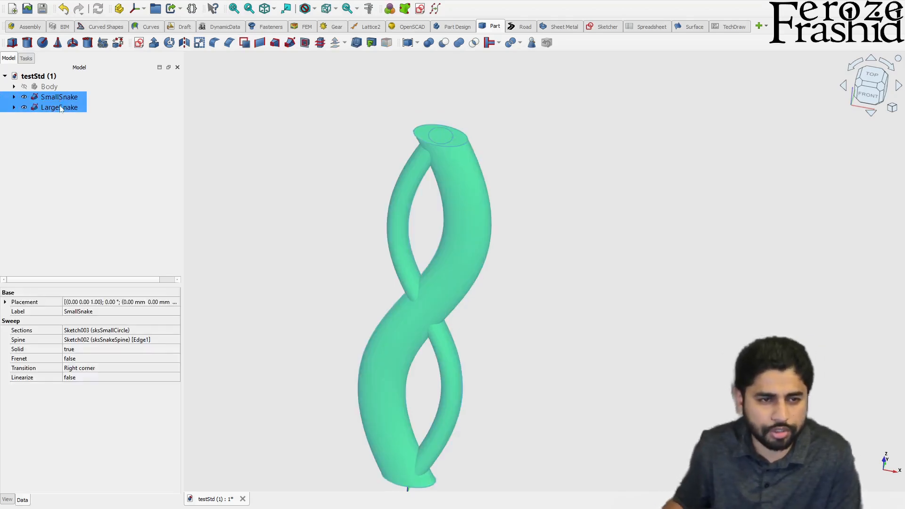
click(460, 46)
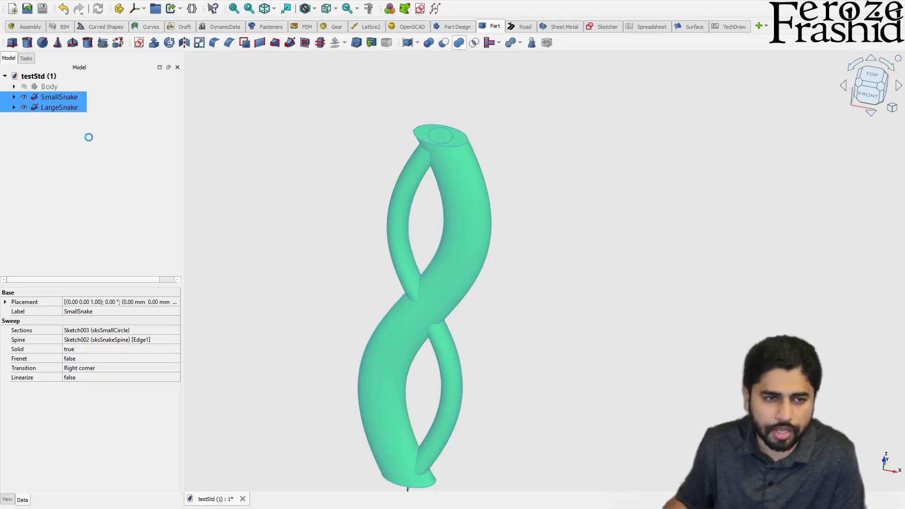
key(F2)
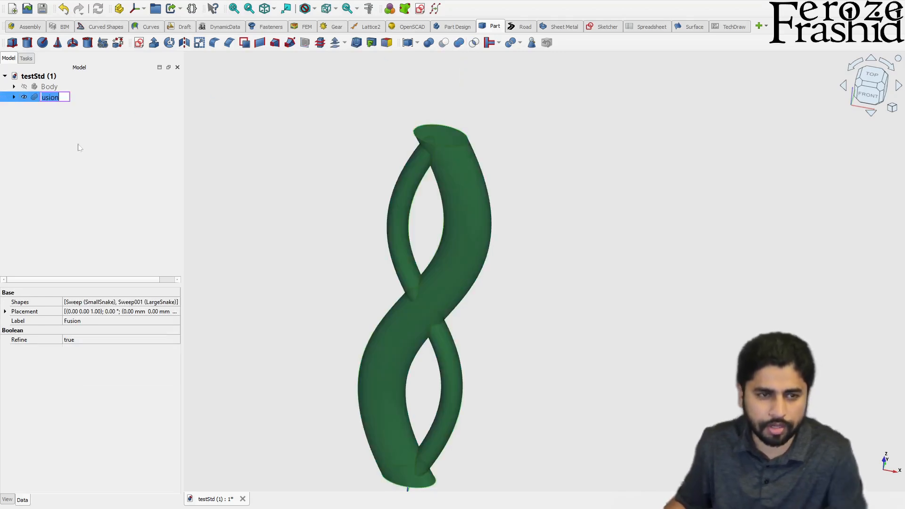
text(Snakes)
key(Return)
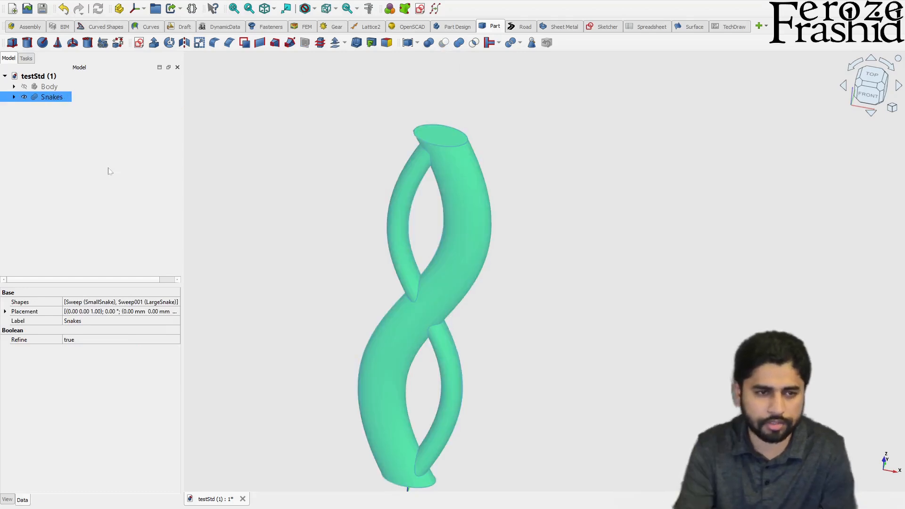
click(121, 176)
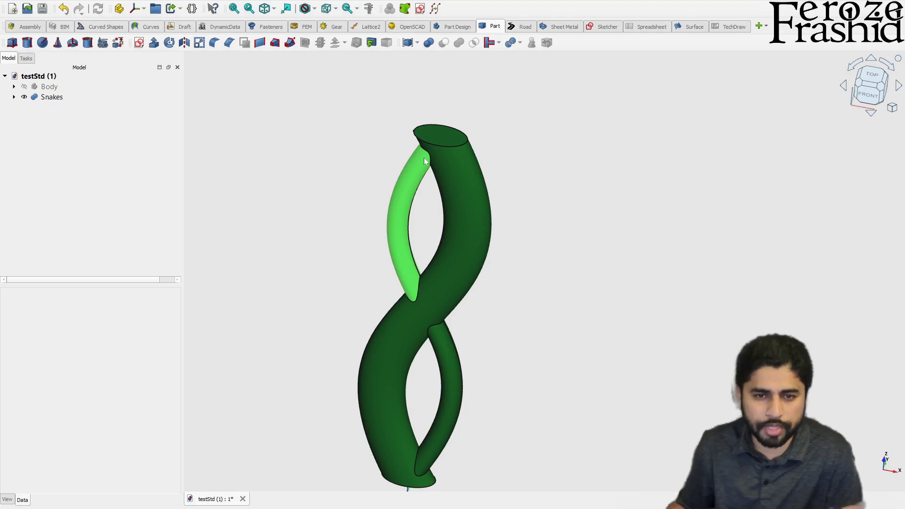
Step: Inspect the fused Snakes shape from several angles and review the sweeps and sketches nested inside it
middle_drag(459, 239, 428, 299)
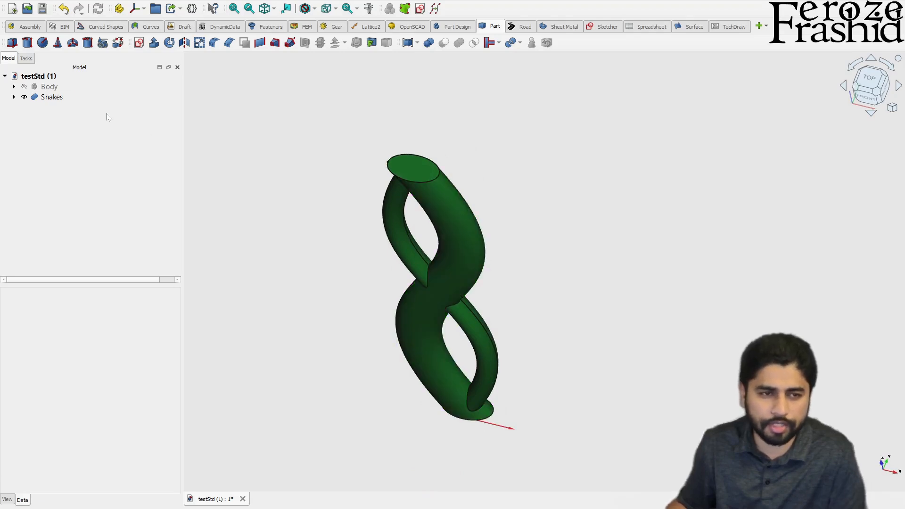
click(60, 89)
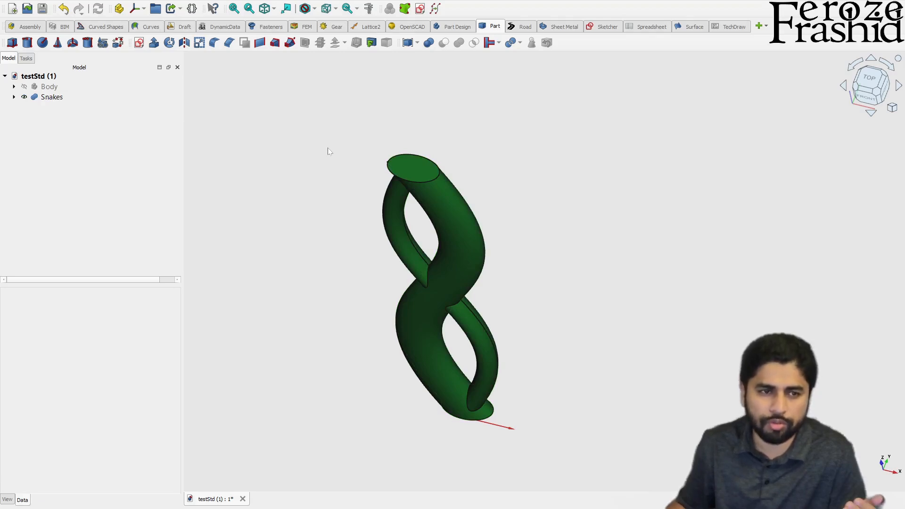
middle_drag(446, 214, 450, 176)
click(10, 98)
click(13, 97)
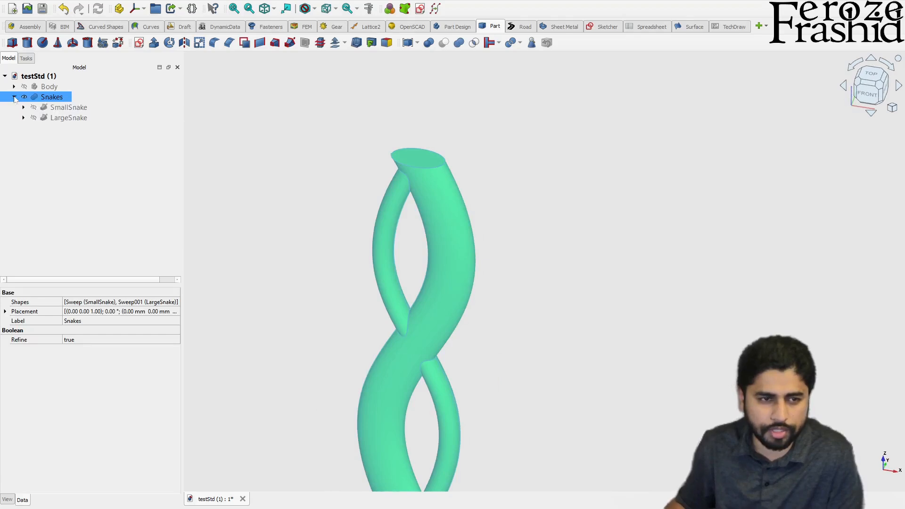
click(23, 117)
click(24, 107)
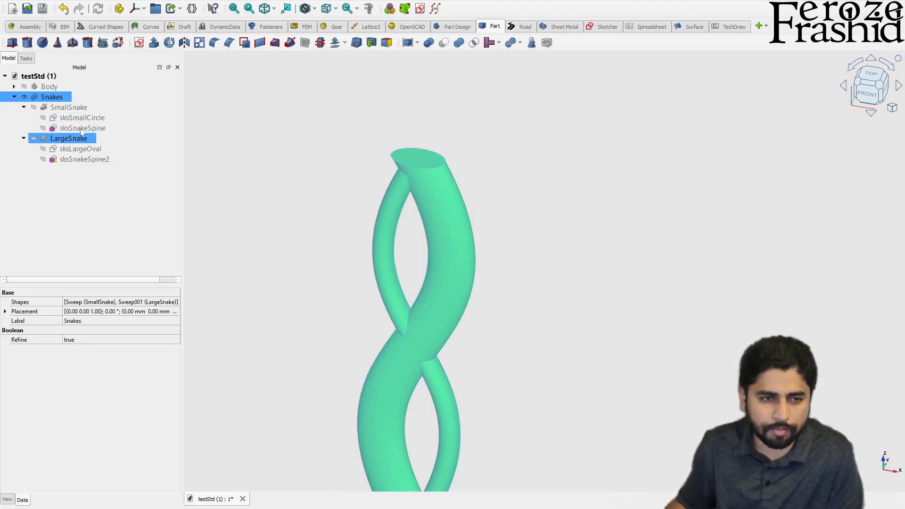
scroll(422, 223, down, 2)
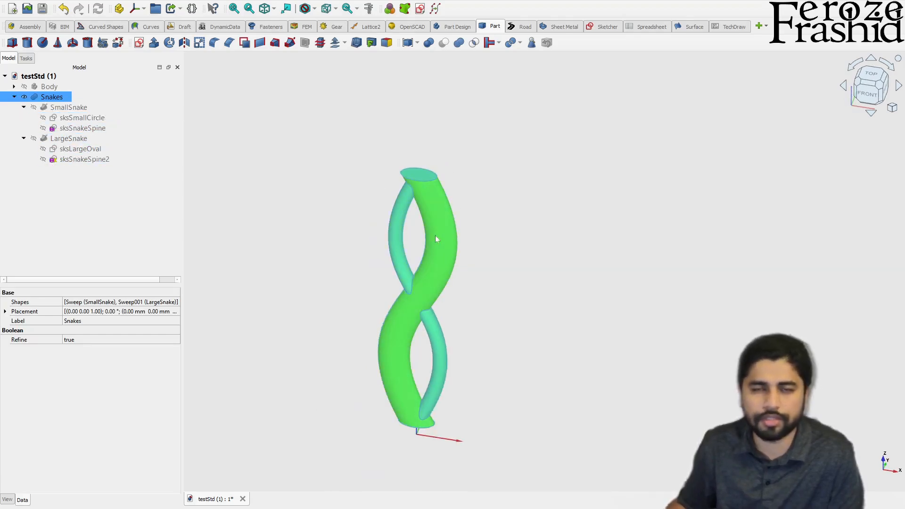
click(15, 98)
click(68, 160)
middle_drag(476, 272, 504, 296)
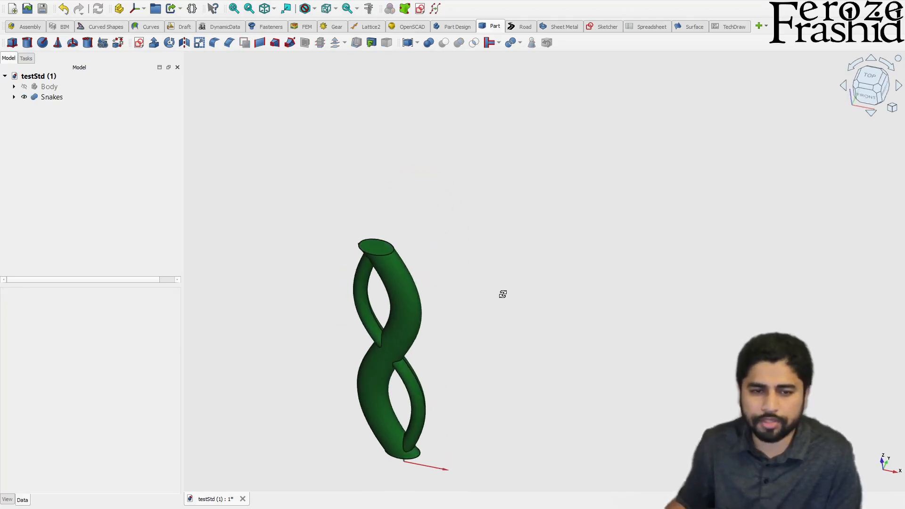
Step: Show the box Body together with the Snakes fusion and bring both into view
click(38, 88)
key(space)
scroll(432, 154, down, 3)
click(708, 296)
middle_drag(657, 274, 575, 289)
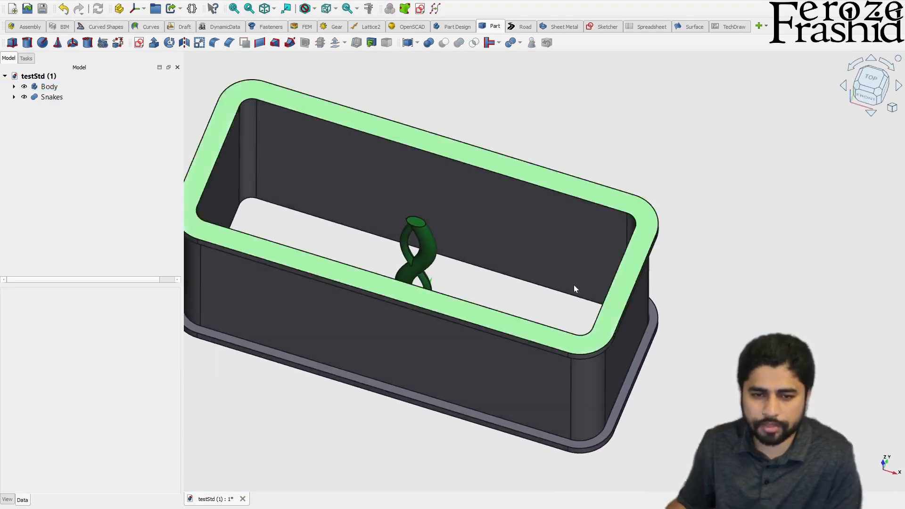
Step: Examine how the Snakes fusion sits inside the box and where its end face lies relative to the origin
click(430, 260)
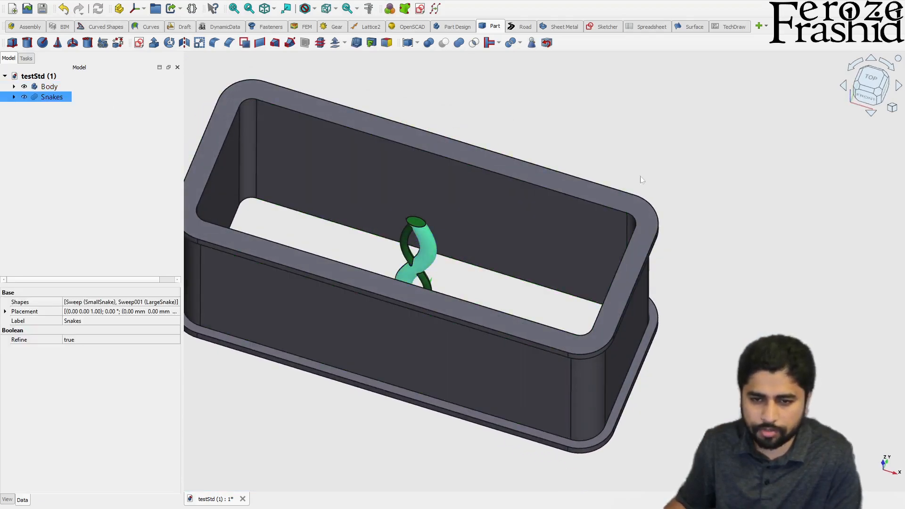
middle_drag(462, 157, 488, 171)
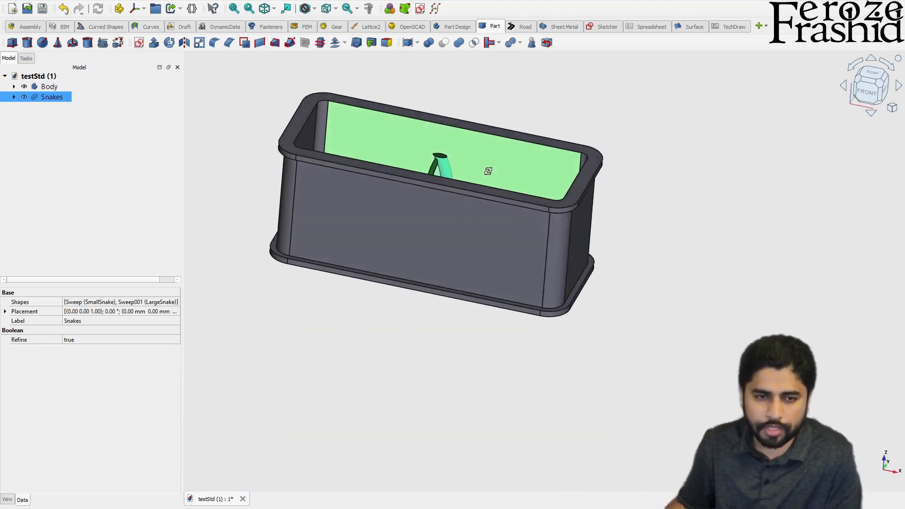
middle_click(488, 171)
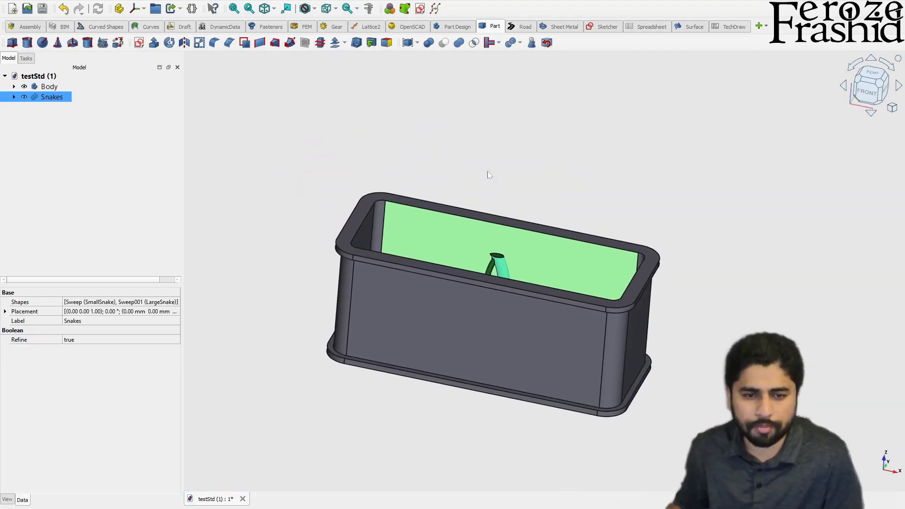
middle_drag(410, 207, 430, 230)
scroll(495, 240, up, 3)
middle_drag(496, 241, 522, 292)
scroll(509, 315, up, 3)
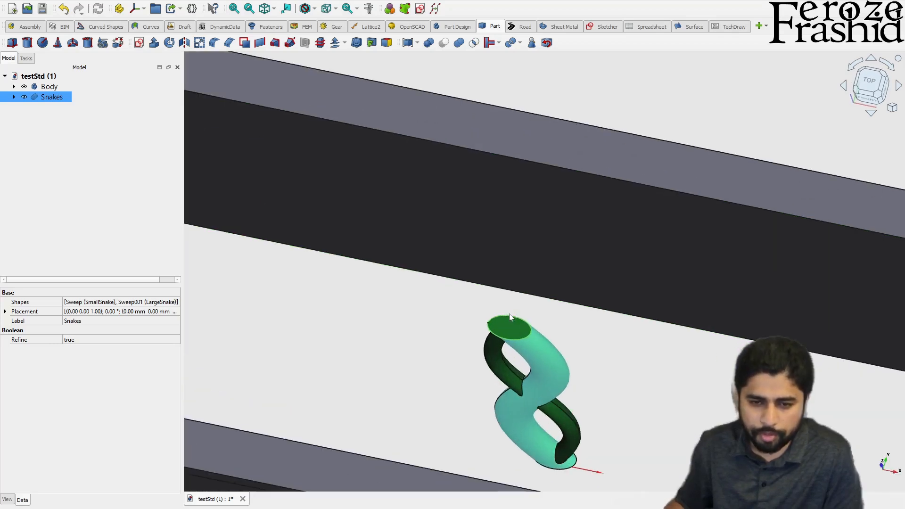
scroll(506, 315, down, 2)
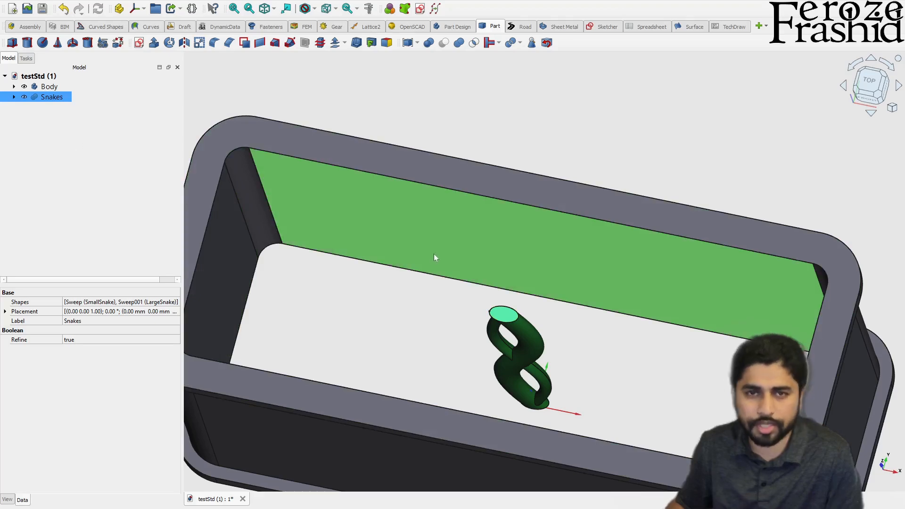
middle_drag(434, 257, 538, 200)
scroll(540, 418, up, 9)
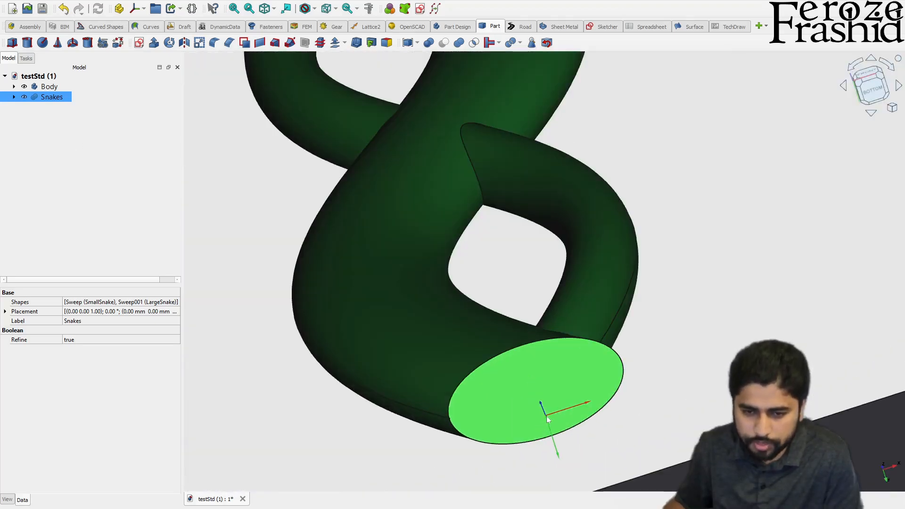
middle_drag(537, 391, 481, 313)
middle_drag(494, 345, 495, 343)
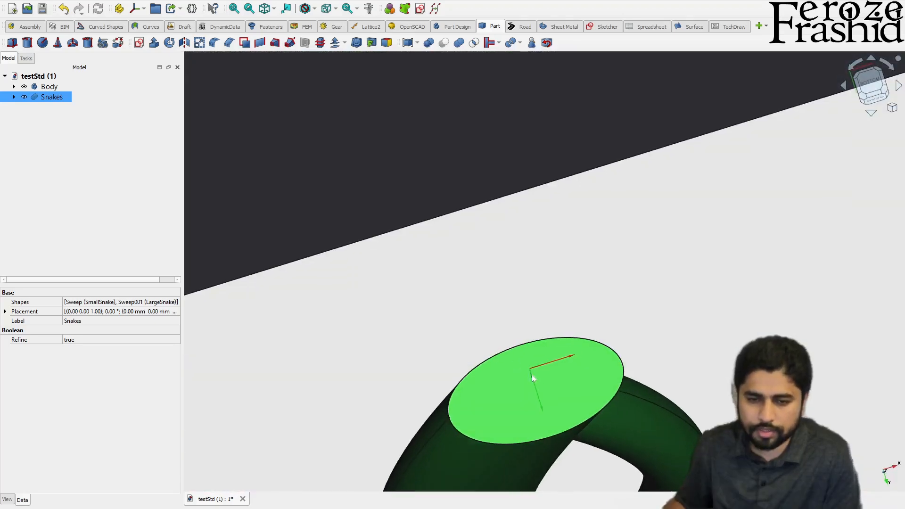
Step: Select the full loop of edges where the box's outer walls meet the lower rim, including the rounded corners
key(1)
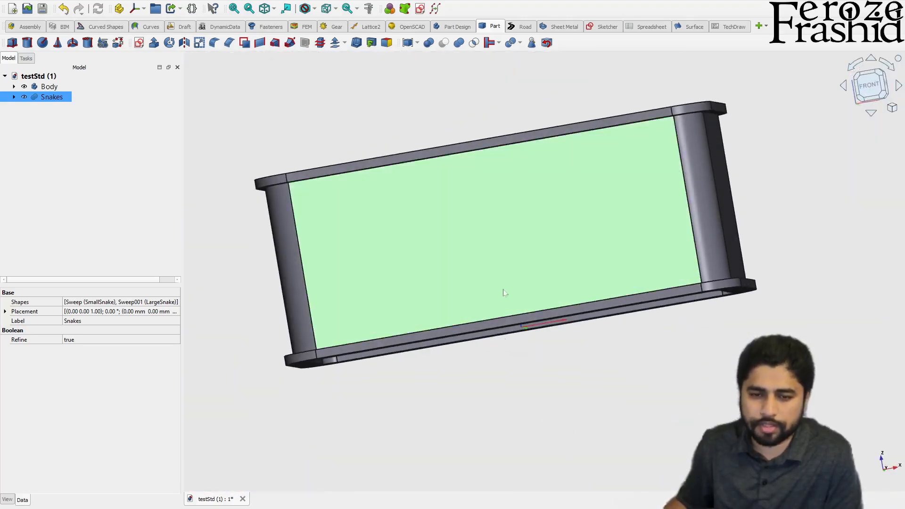
middle_drag(504, 293, 479, 400)
click(463, 336)
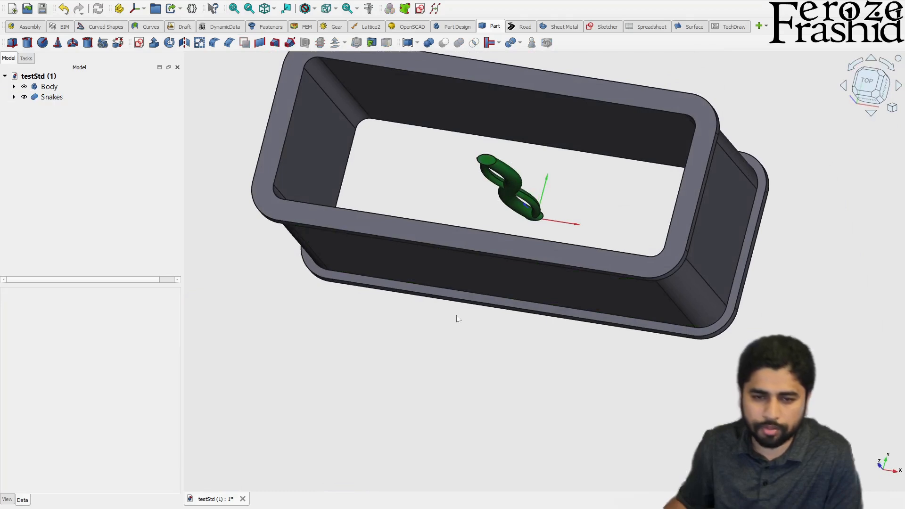
middle_drag(417, 248, 428, 289)
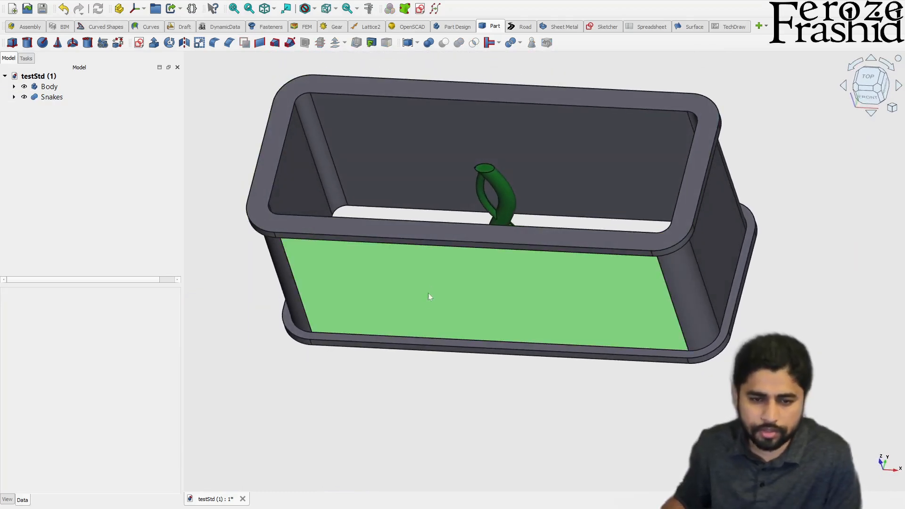
click(431, 336)
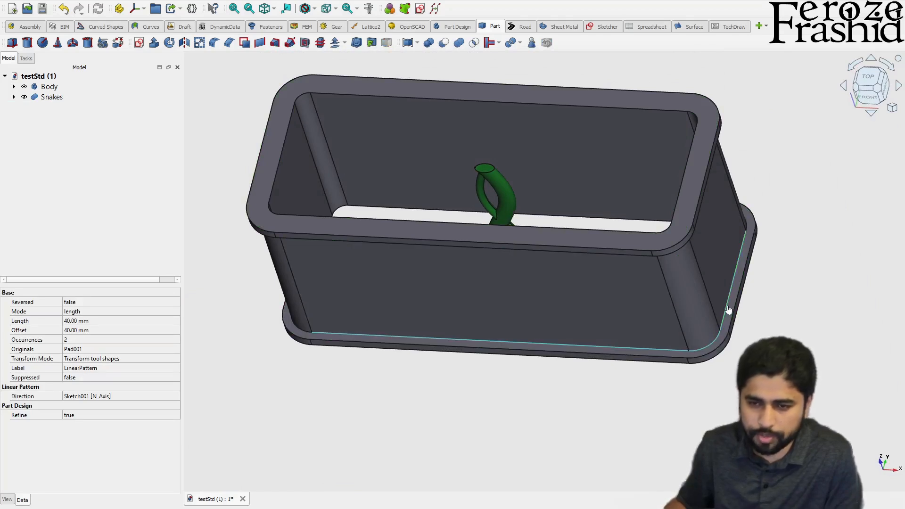
middle_drag(658, 372, 564, 410)
scroll(379, 367, down, 3)
scroll(659, 315, up, 4)
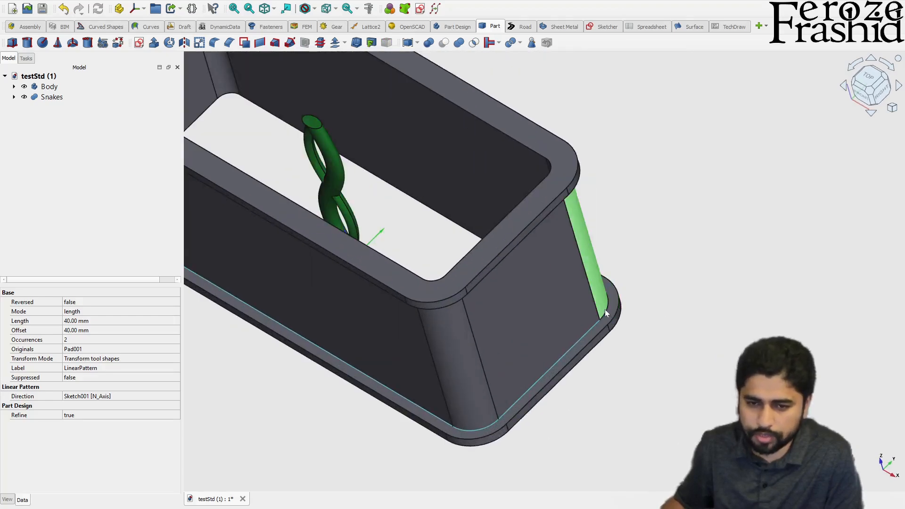
middle_drag(604, 309, 592, 270)
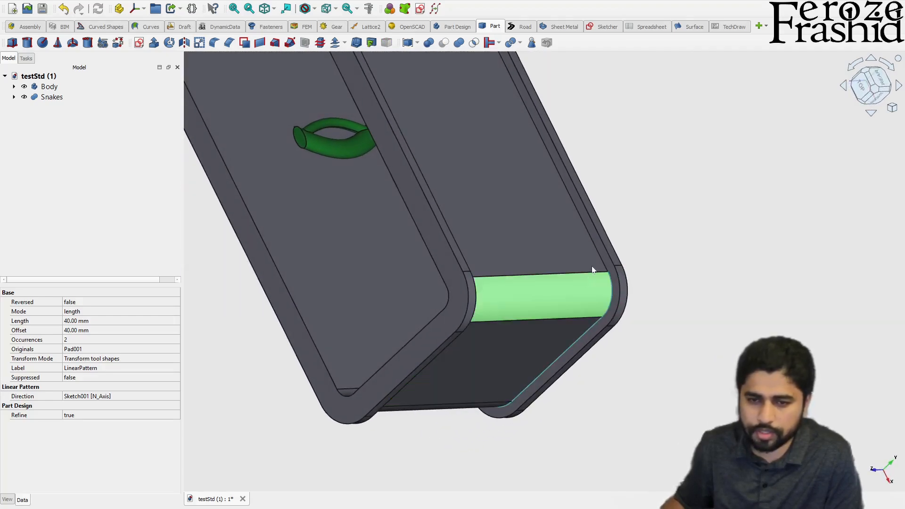
scroll(597, 250, down, 5)
middle_drag(584, 336, 695, 381)
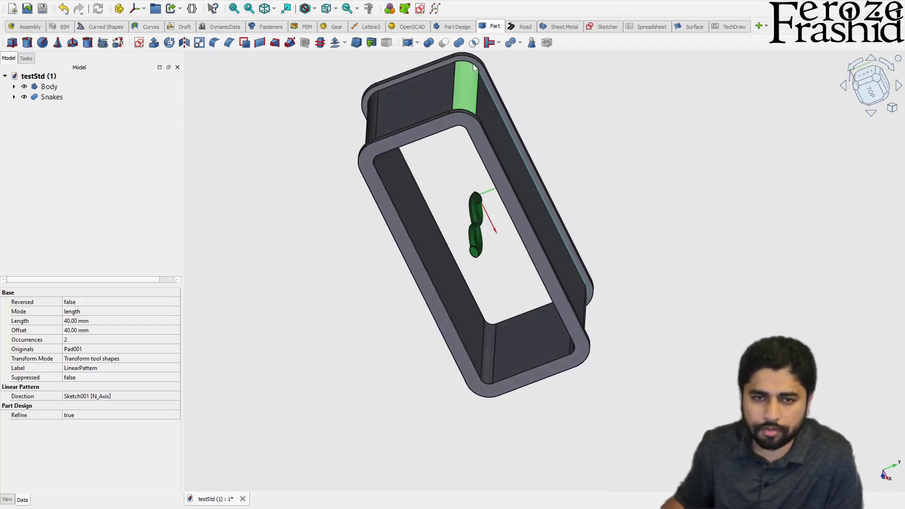
middle_drag(445, 75, 423, 128)
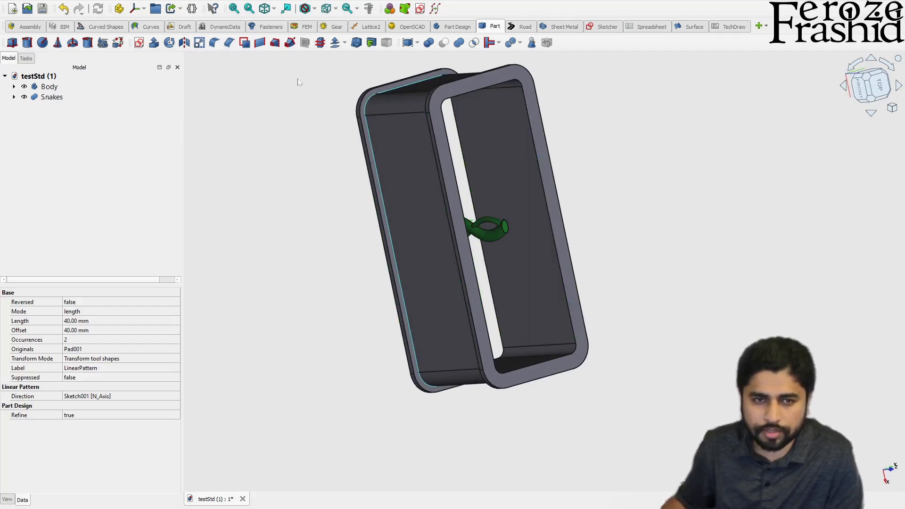
Step: Join the selected lower rim edges into a single curve with the Curves workbench's Join Curve command
click(182, 27)
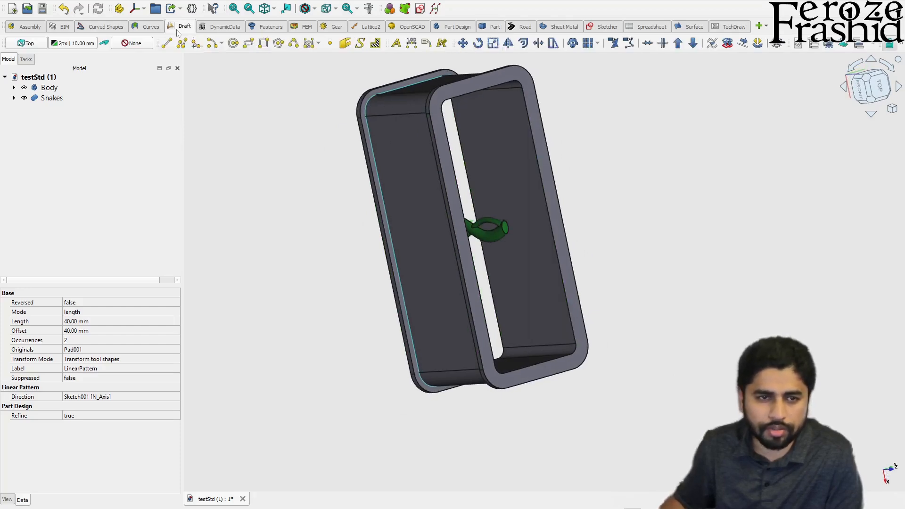
click(135, 28)
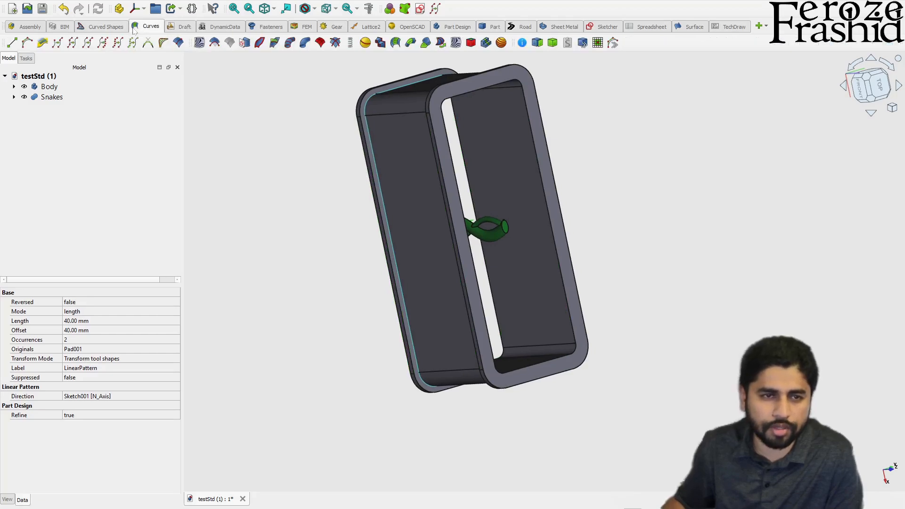
click(72, 47)
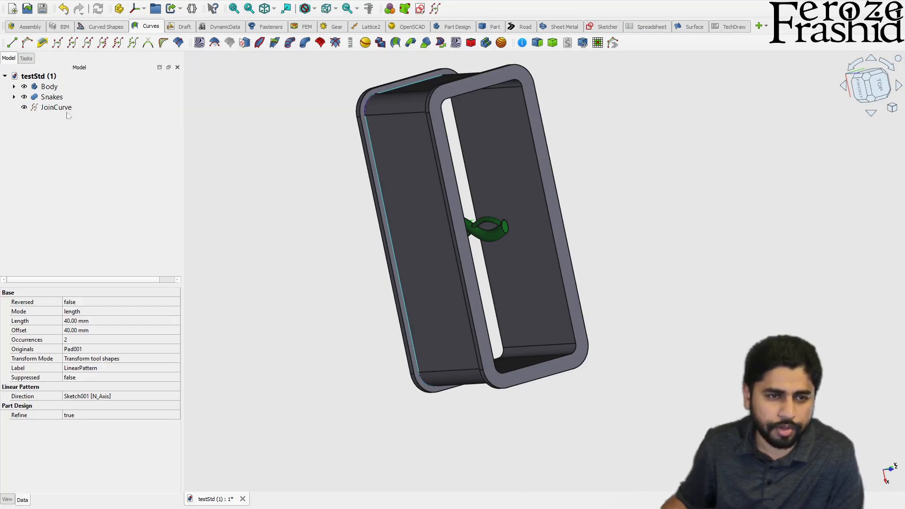
click(383, 168)
Step: Hide the box Body and examine the joined rim curve together with the Snakes fusion from several angles
click(43, 87)
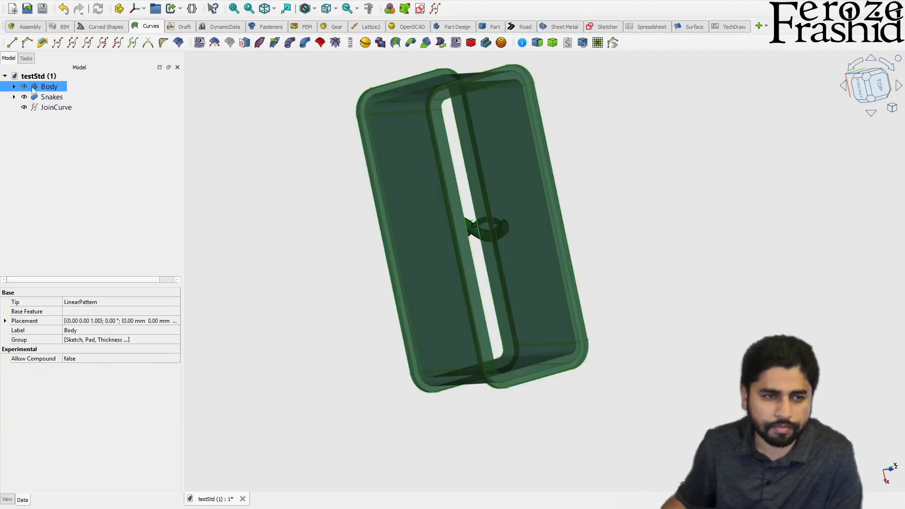
click(14, 87)
key(space)
middle_drag(377, 193, 394, 122)
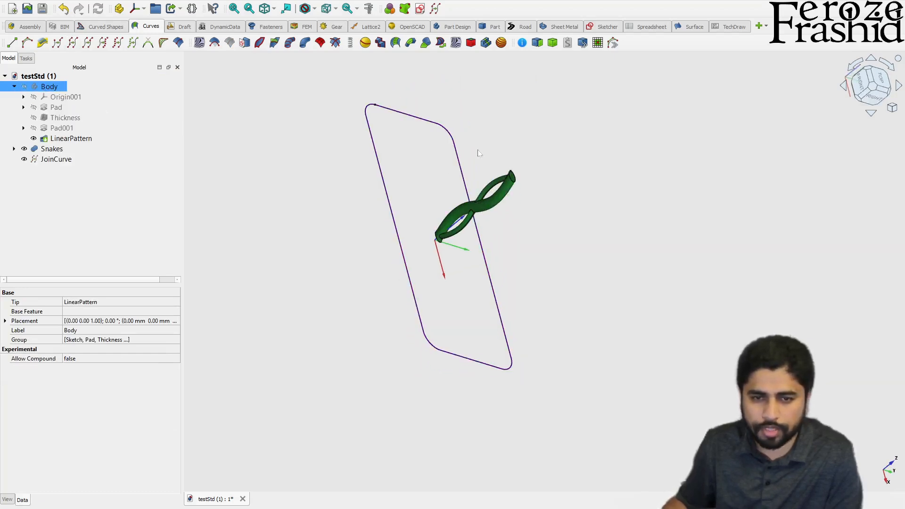
middle_drag(396, 156, 413, 313)
scroll(560, 337, down, 3)
middle_drag(402, 144, 378, 169)
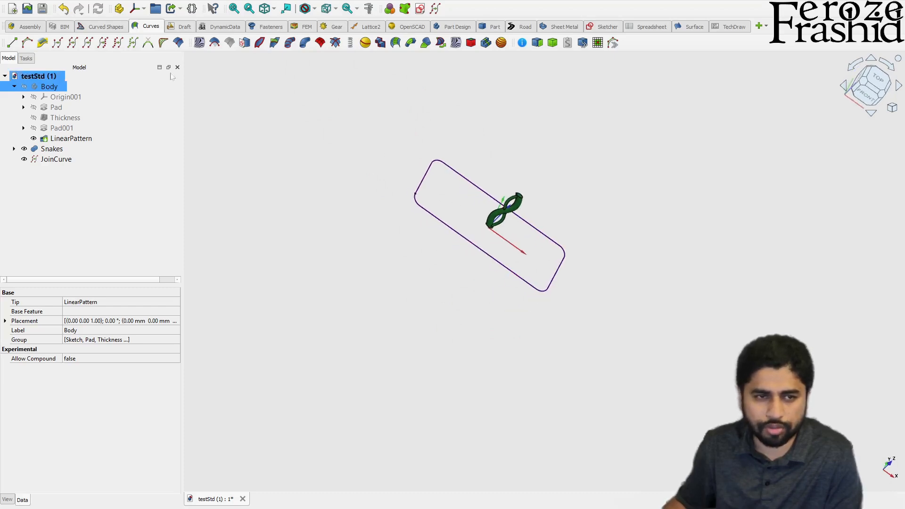
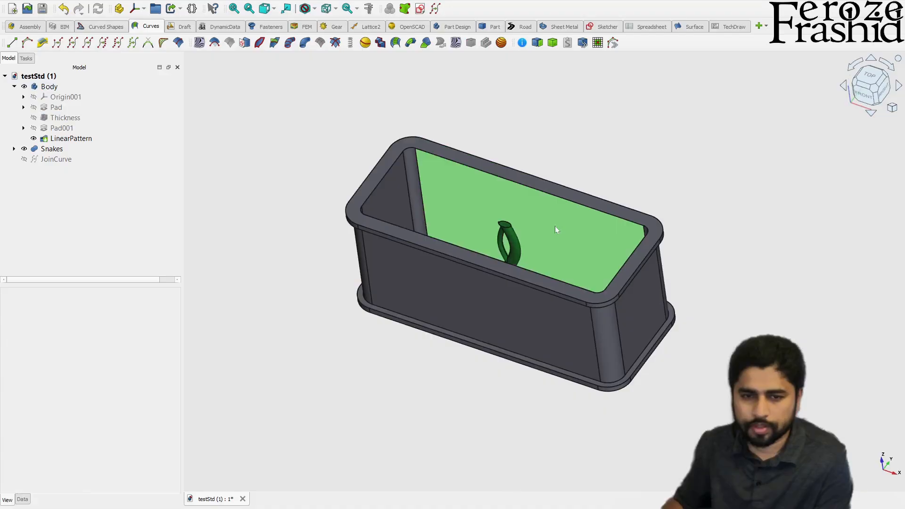
Step: Set the box Body's display mode to Wireframe
middle_drag(555, 226, 346, 242)
click(396, 313)
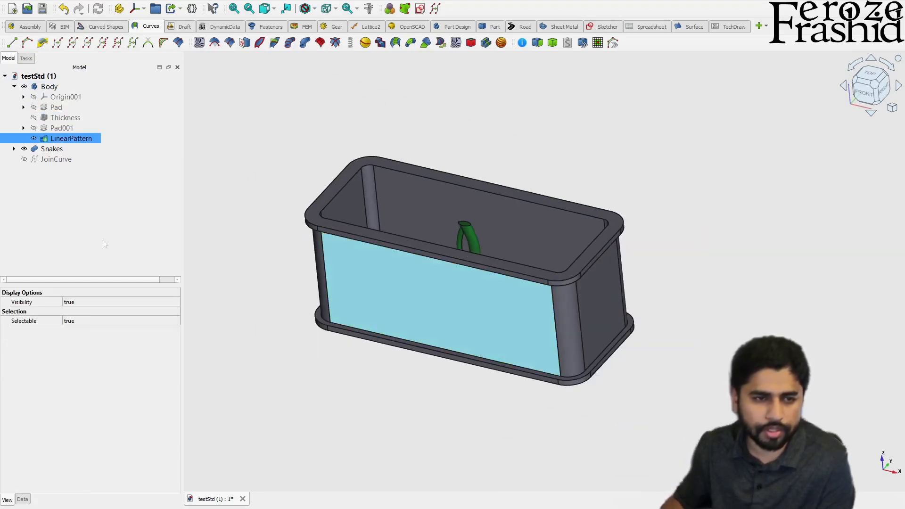
click(54, 86)
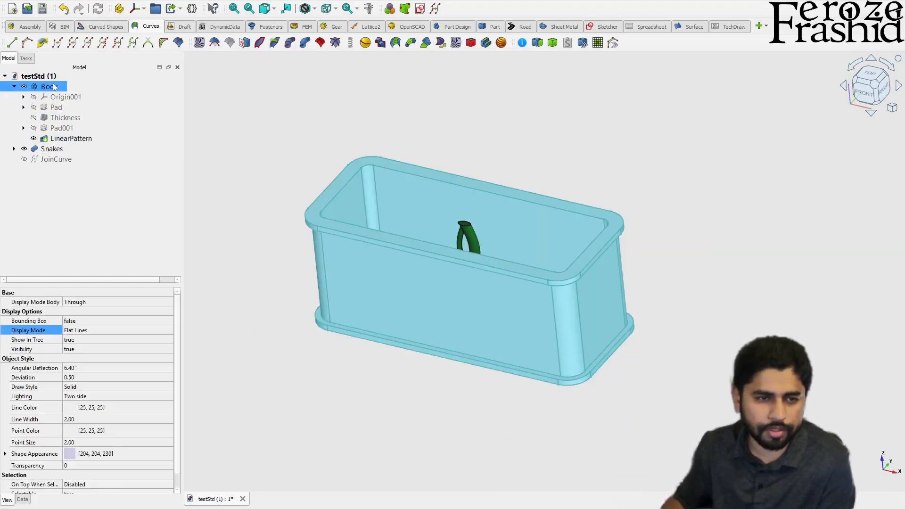
click(93, 335)
click(93, 334)
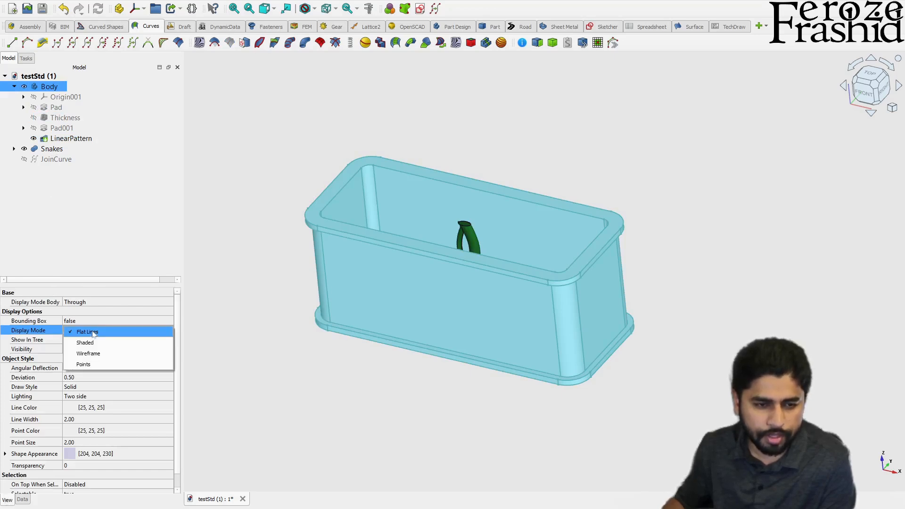
click(107, 355)
click(345, 375)
Step: Select the adjoining lower rim edges at a box corner in the wireframe view
middle_drag(384, 361, 424, 402)
scroll(367, 304, up, 3)
middle_drag(336, 313, 381, 299)
click(320, 309)
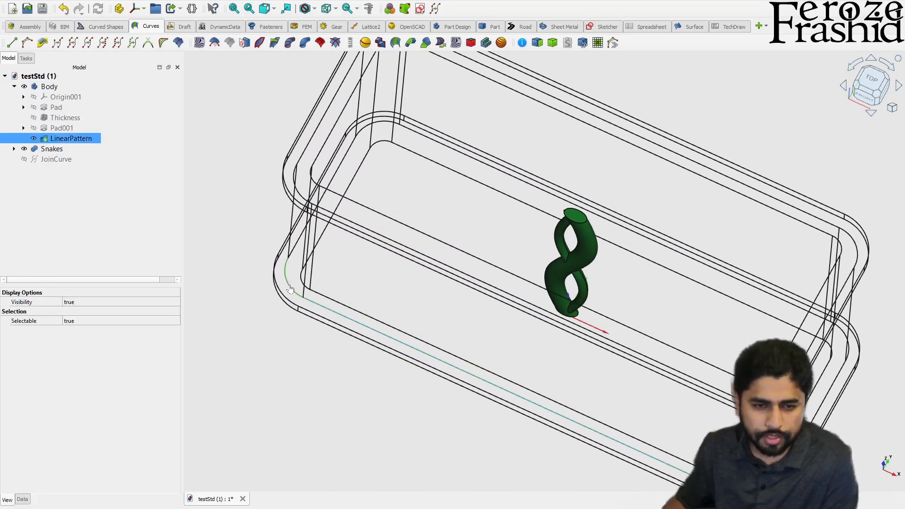
ctrl+click(292, 249)
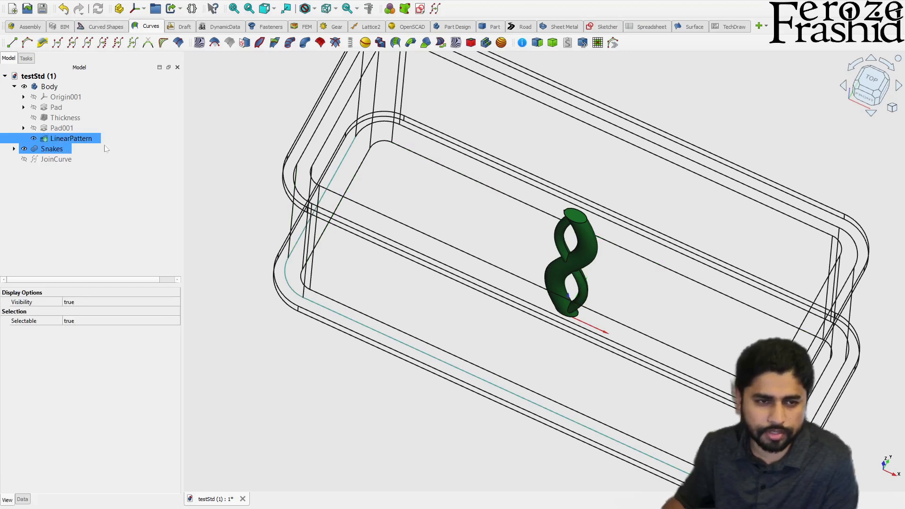
Step: Restore the box Body's display mode to Flat Lines
click(49, 87)
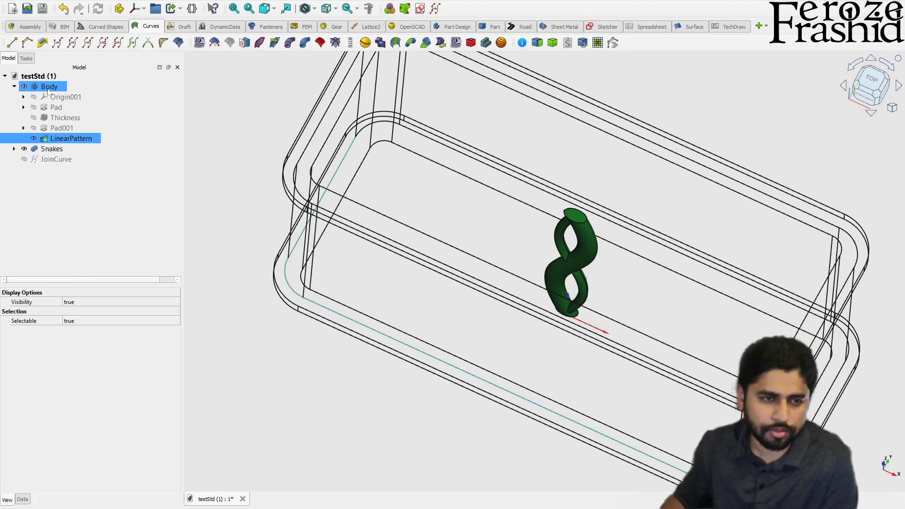
click(86, 332)
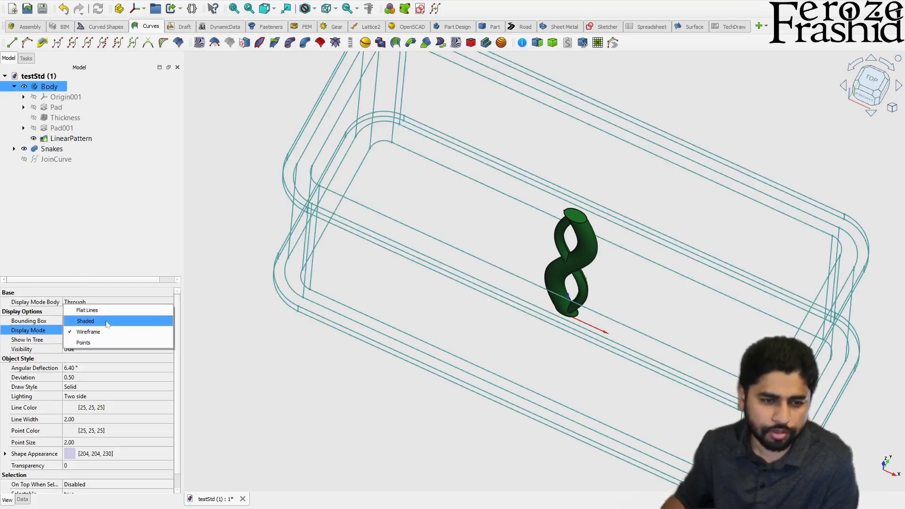
click(107, 322)
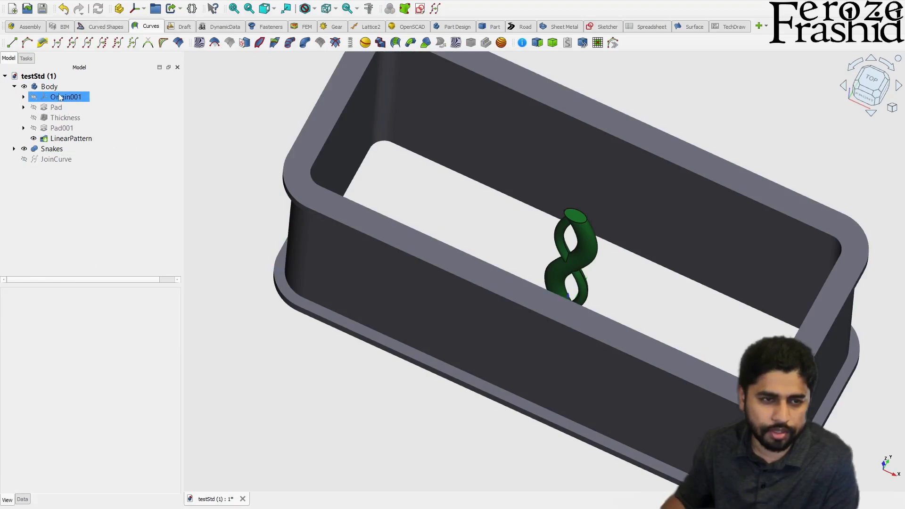
click(55, 88)
click(85, 330)
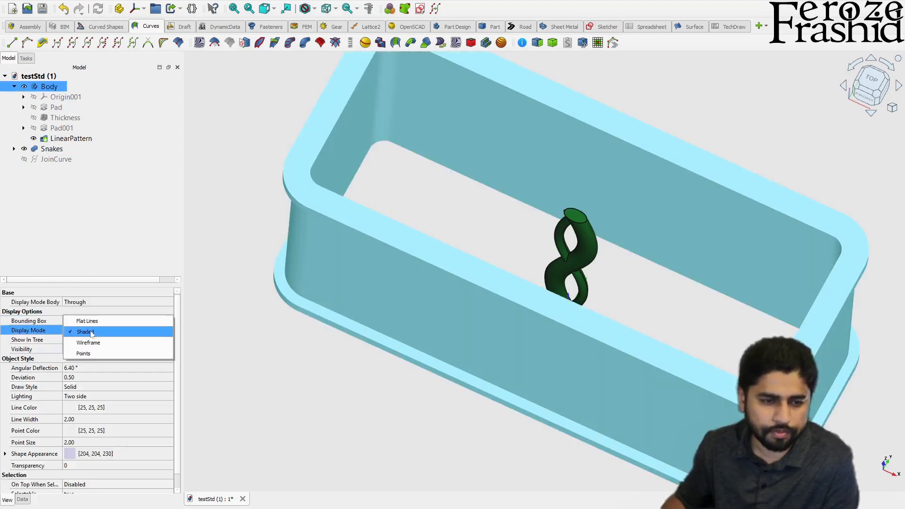
click(91, 320)
click(339, 378)
middle_drag(339, 378, 374, 307)
scroll(373, 307, down, 2)
scroll(373, 309, down, 1)
middle_drag(460, 239, 490, 282)
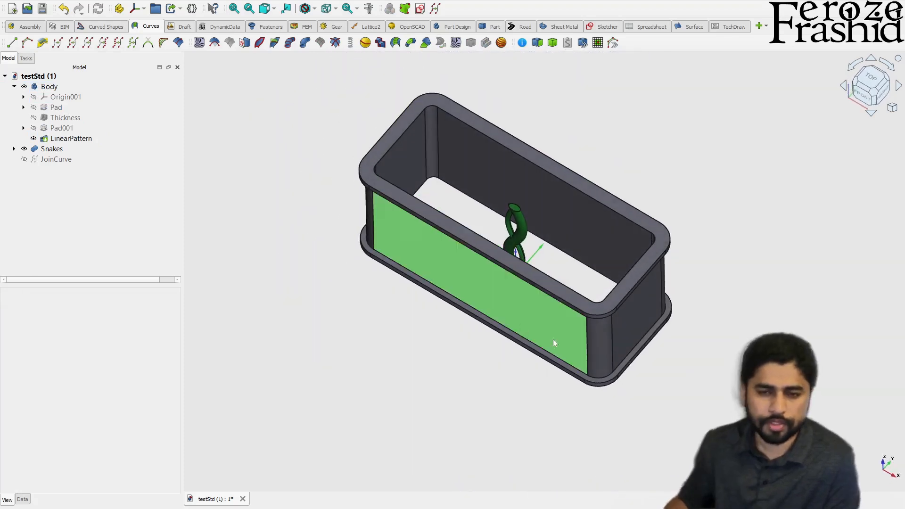
Step: Show the JoinCurve again and check its location on the lower rim relative to the Snakes fusion
middle_drag(554, 339, 584, 321)
click(60, 162)
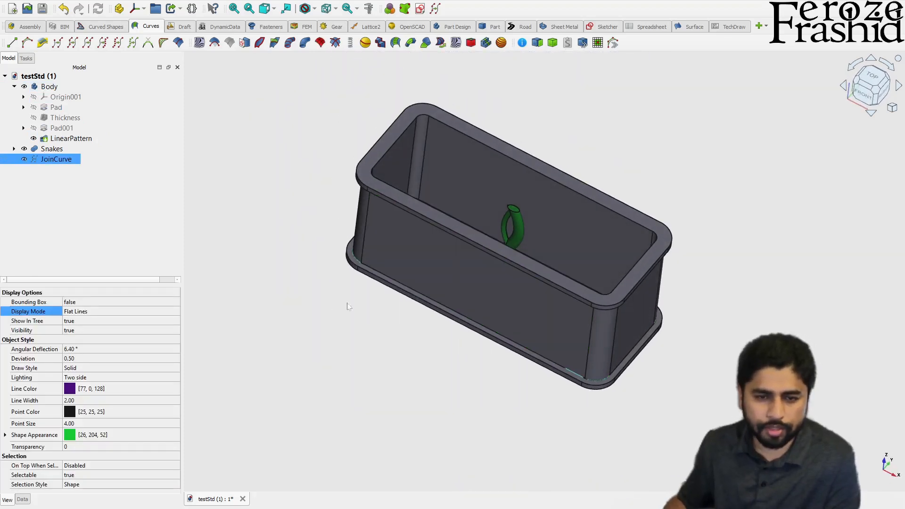
middle_drag(426, 235, 492, 231)
click(513, 226)
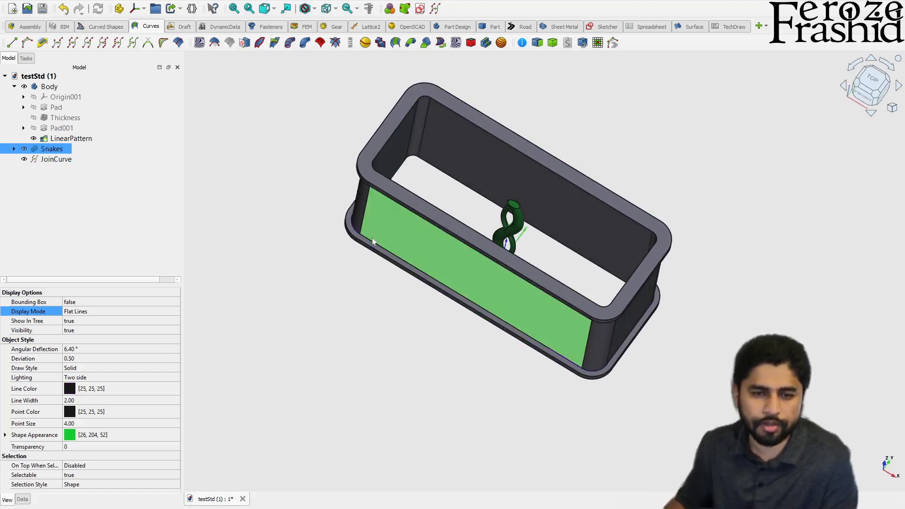
click(52, 160)
click(201, 193)
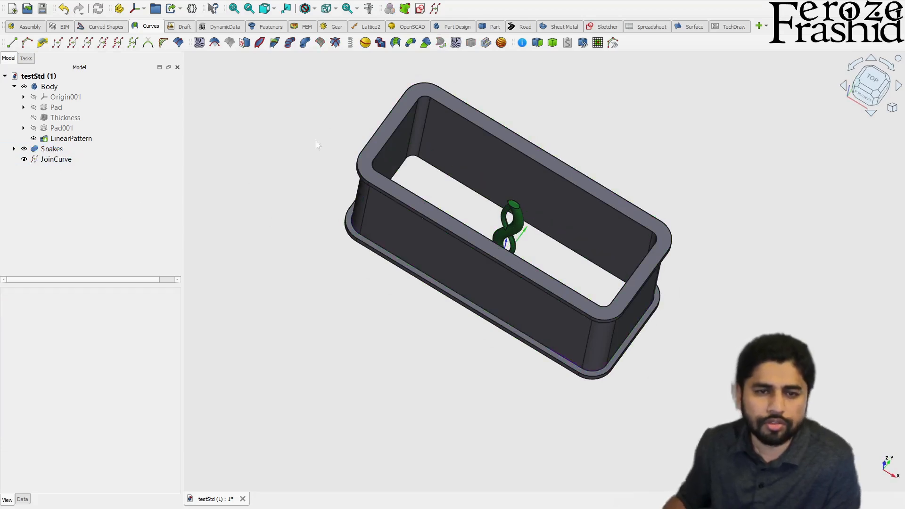
Step: Create a Draft path array of the Snakes fusion along the JoinCurve on the box's lower rim
click(184, 27)
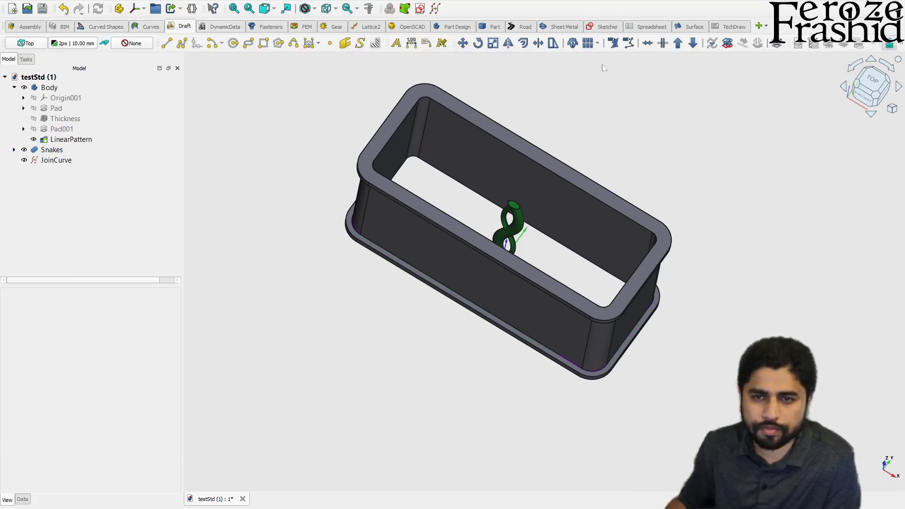
click(598, 44)
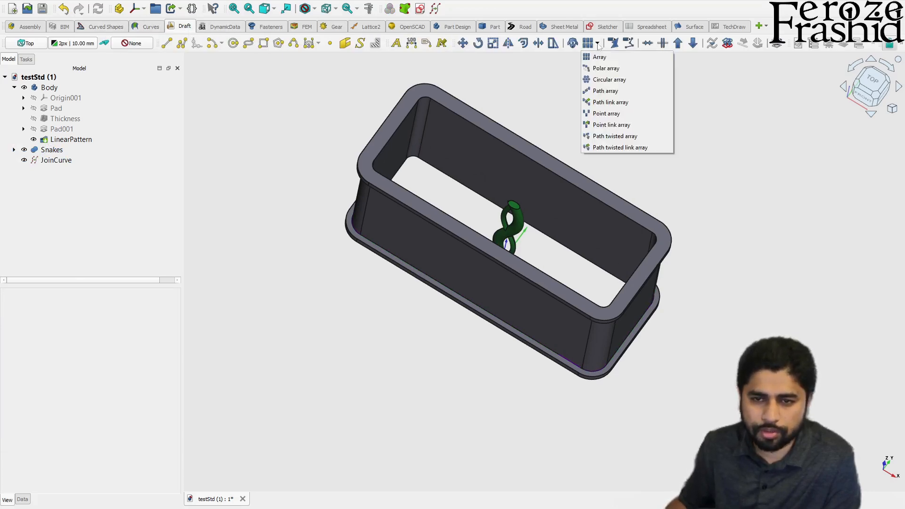
click(315, 116)
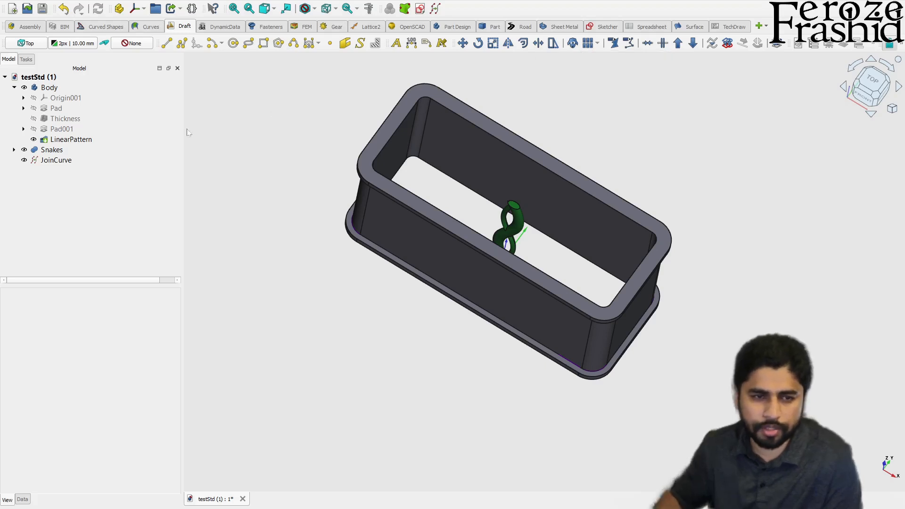
click(64, 151)
scroll(361, 339, down, 3)
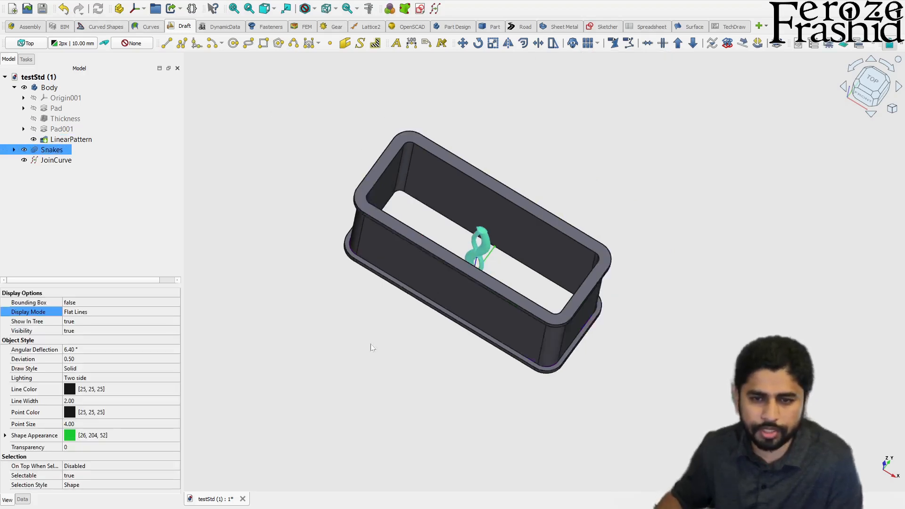
scroll(402, 345, up, 3)
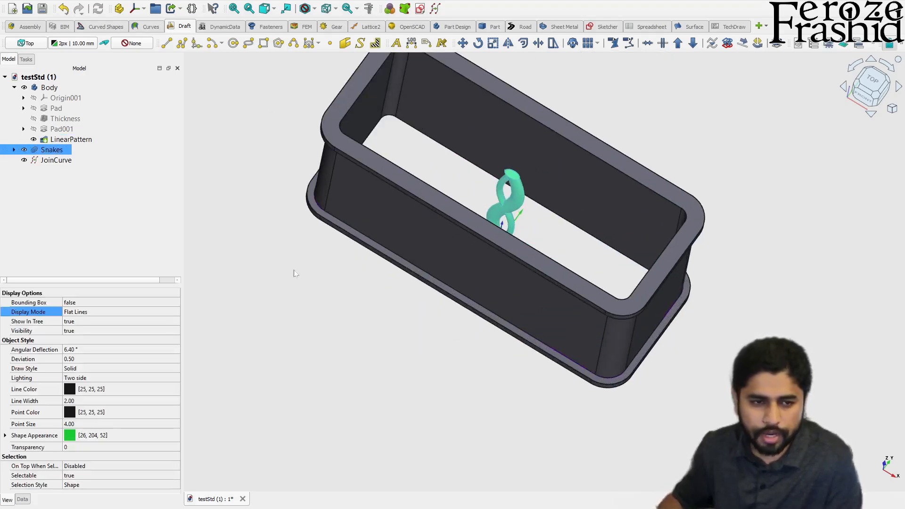
ctrl+click(63, 162)
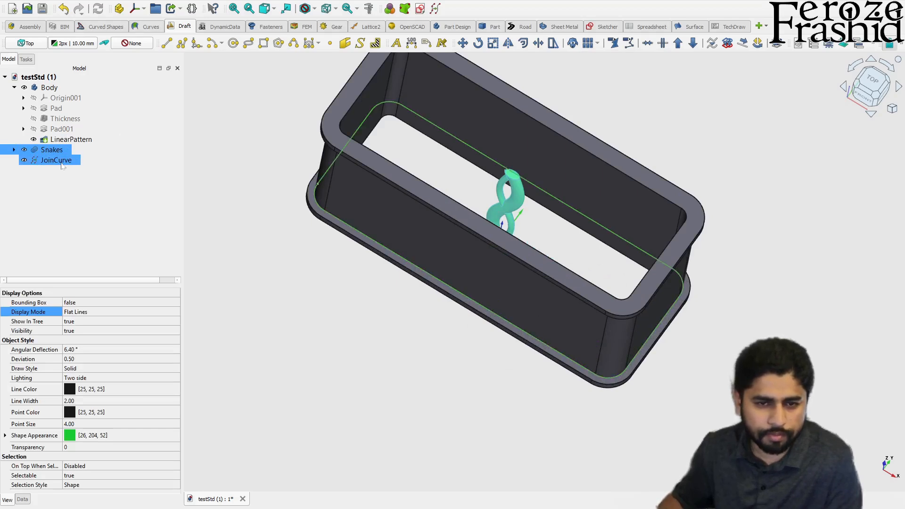
ctrl+click(62, 163)
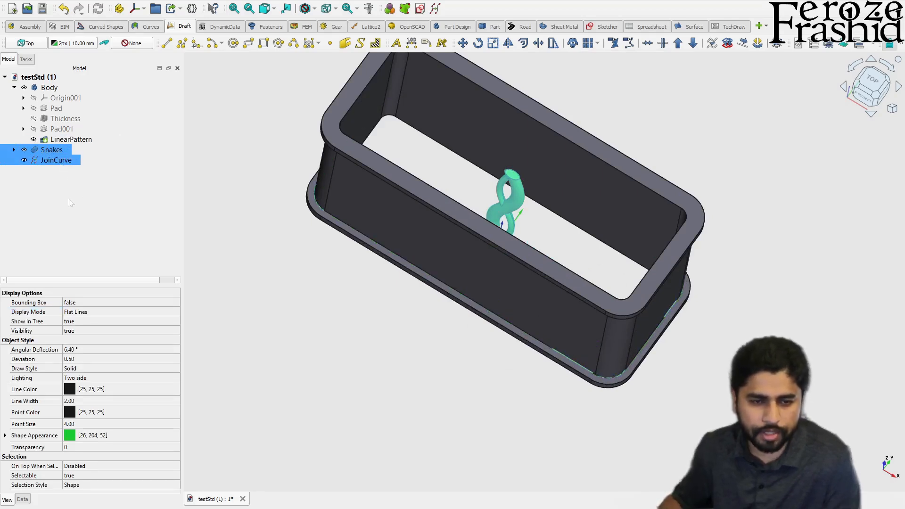
click(597, 43)
click(609, 91)
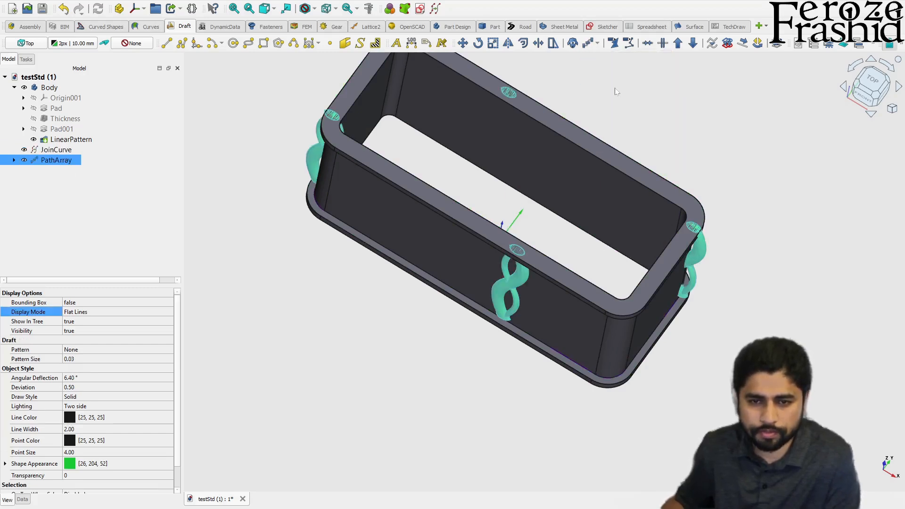
Step: Set the path array's Align property to true so the snake copies orient along the curve
click(23, 500)
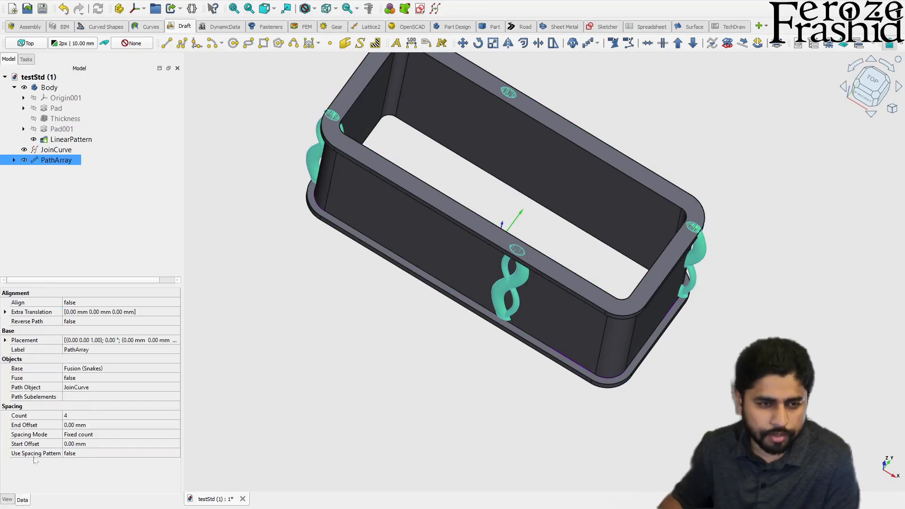
middle_drag(340, 189, 439, 236)
middle_drag(352, 248, 505, 255)
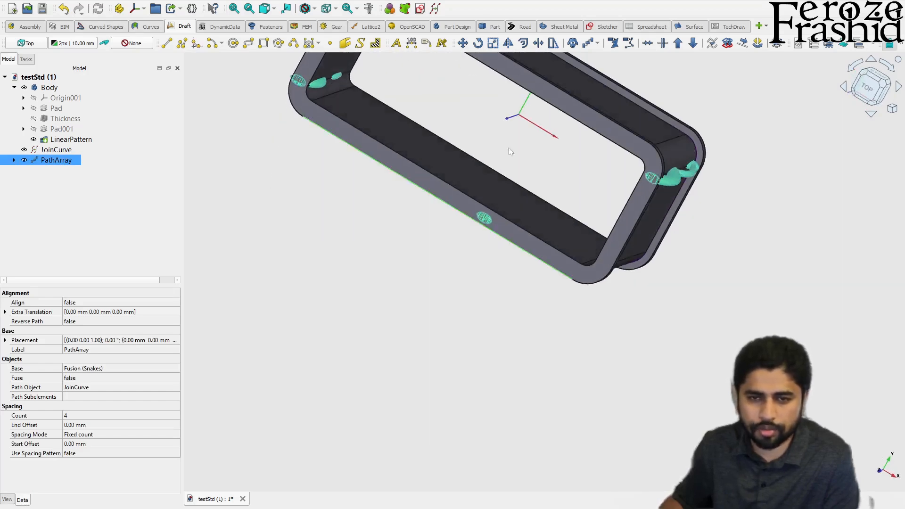
middle_drag(678, 185, 651, 165)
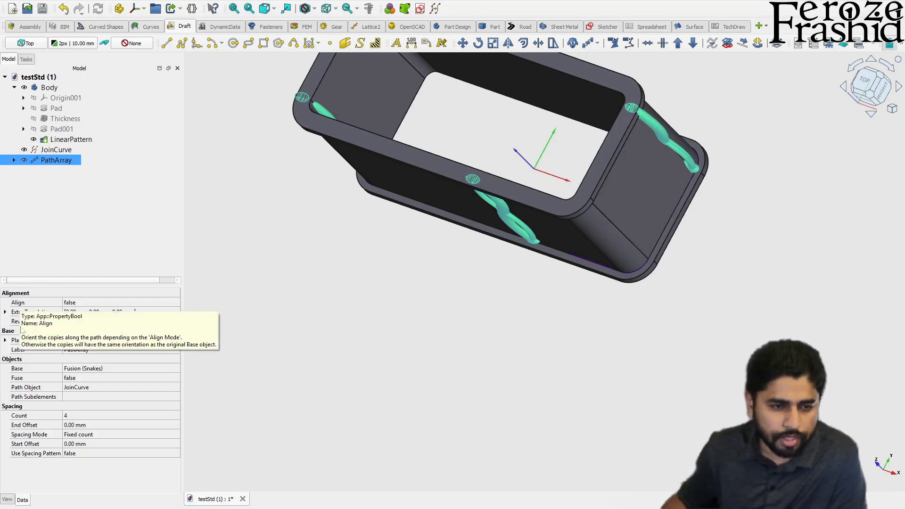
click(79, 307)
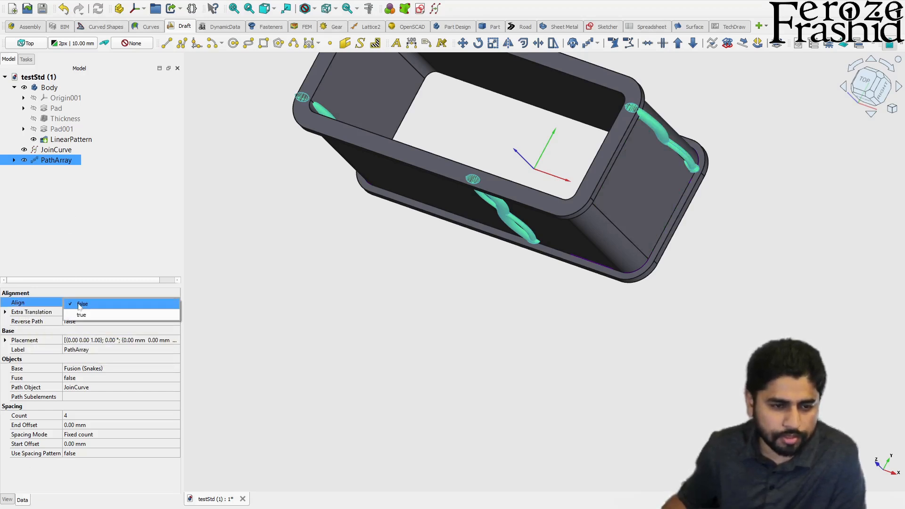
click(93, 315)
click(305, 335)
middle_drag(520, 350, 515, 368)
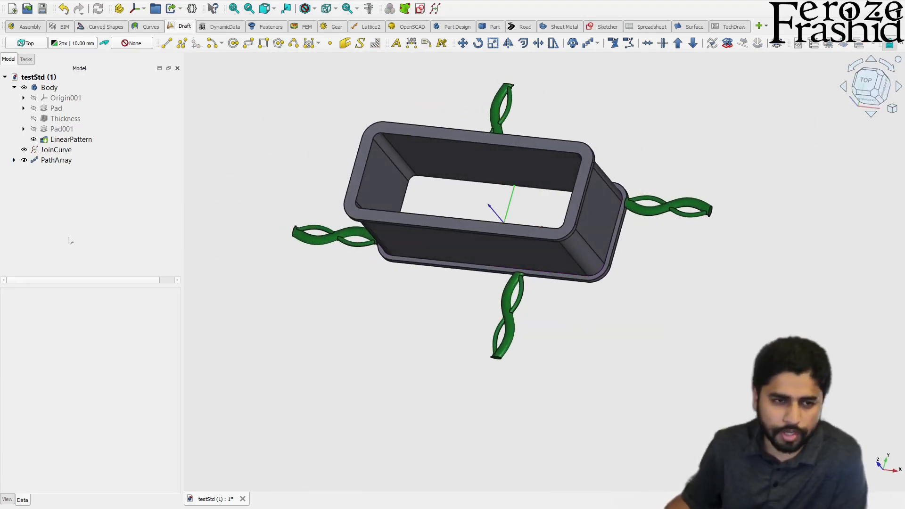
Step: Set the path array's Force Vertical property to true to stand the snake copies upright against the box walls
click(57, 161)
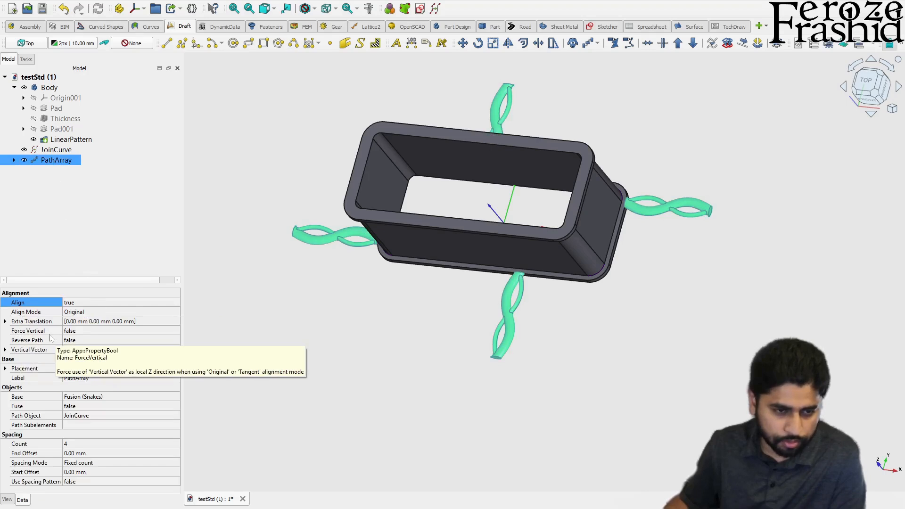
click(73, 333)
click(74, 332)
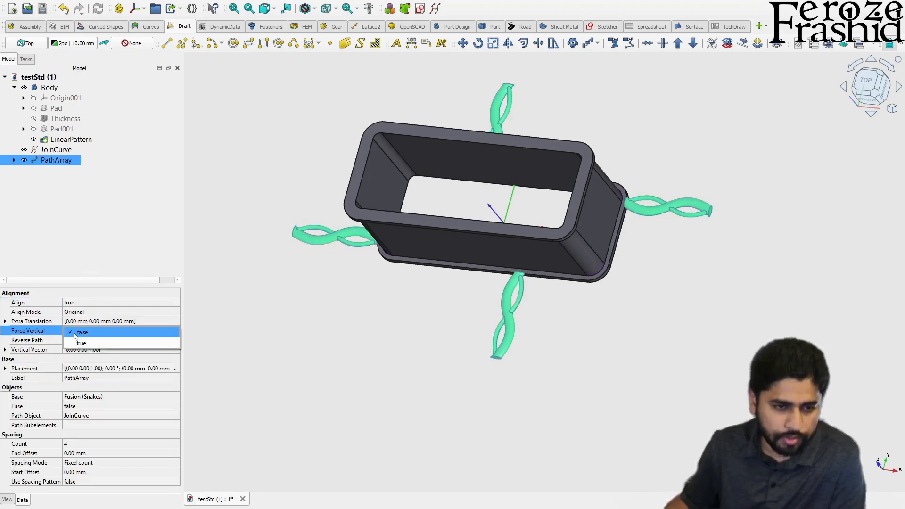
click(128, 344)
click(305, 343)
middle_drag(476, 298, 491, 259)
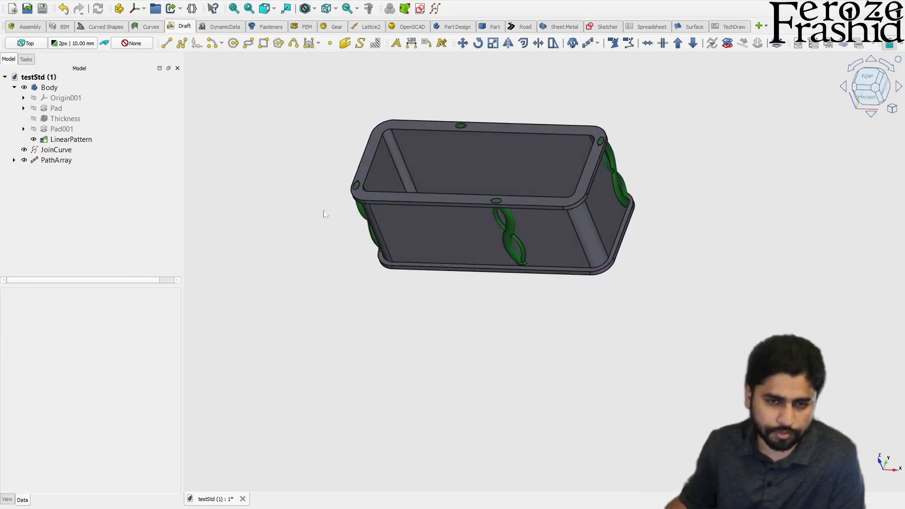
Step: Set the path array's count to 25 copies
click(124, 163)
click(77, 161)
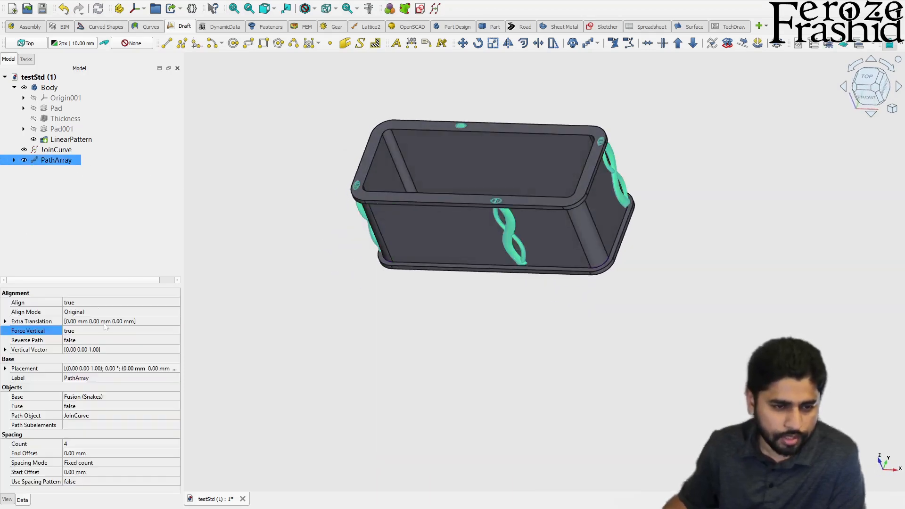
click(87, 446)
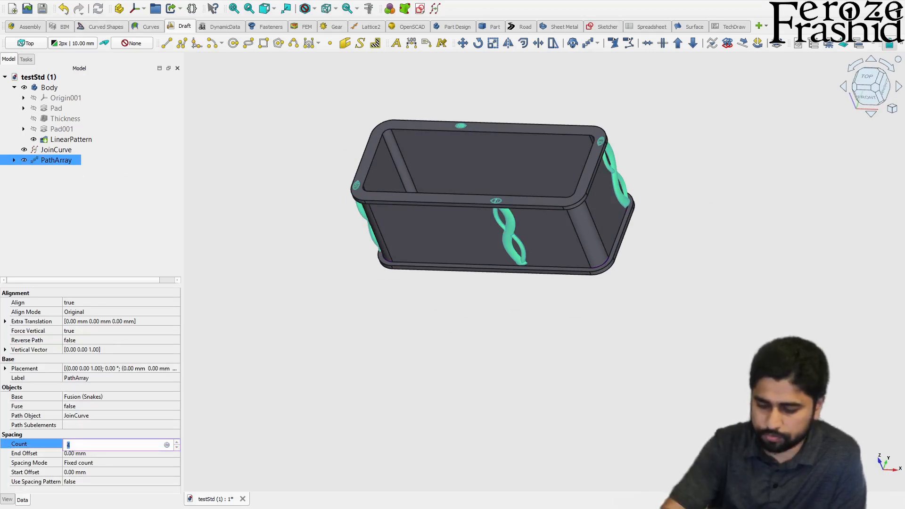
key(Return)
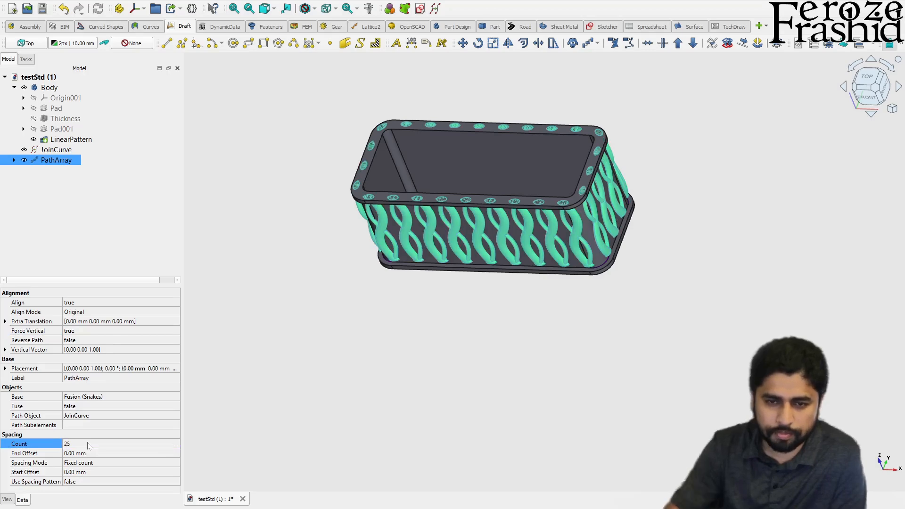
click(337, 421)
Step: Examine from the front and above how the snake copies' ends meet the box's upper and lower rims
key(1)
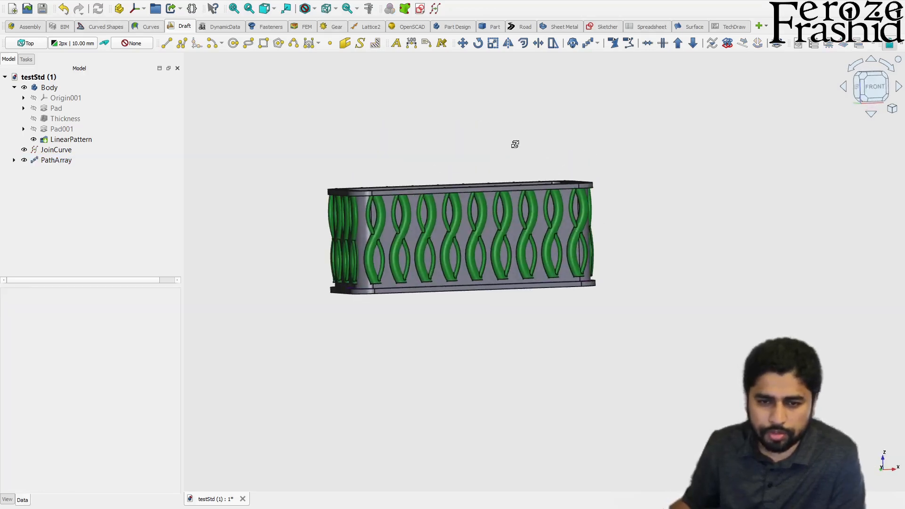
scroll(513, 244, up, 3)
middle_drag(324, 283, 460, 252)
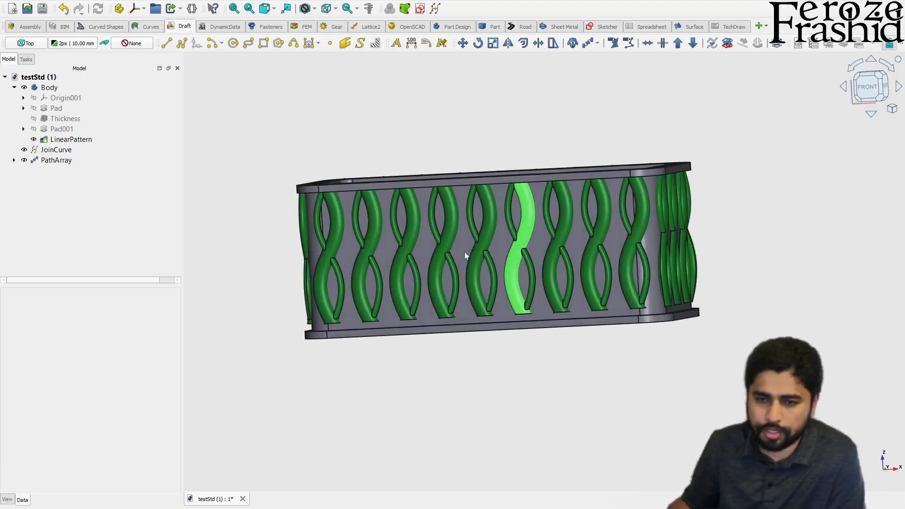
scroll(481, 221, up, 4)
middle_drag(590, 409, 554, 333)
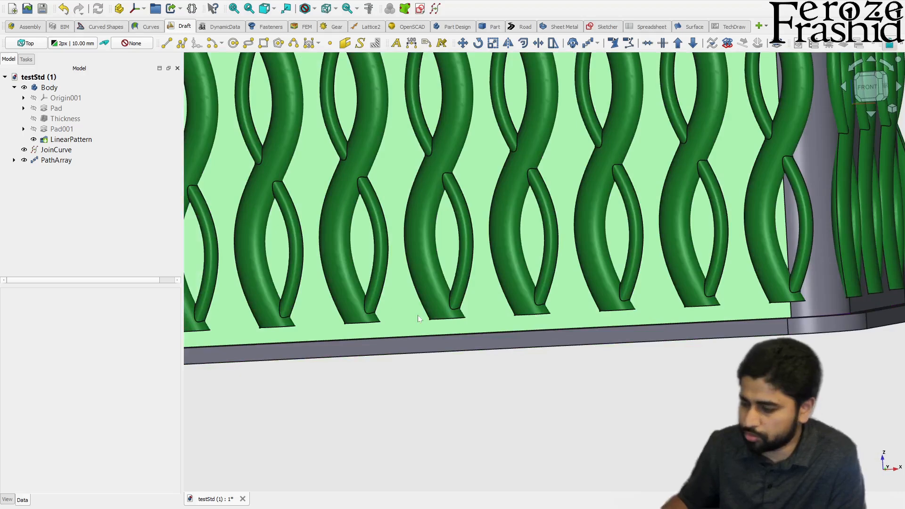
scroll(528, 327, down, 5)
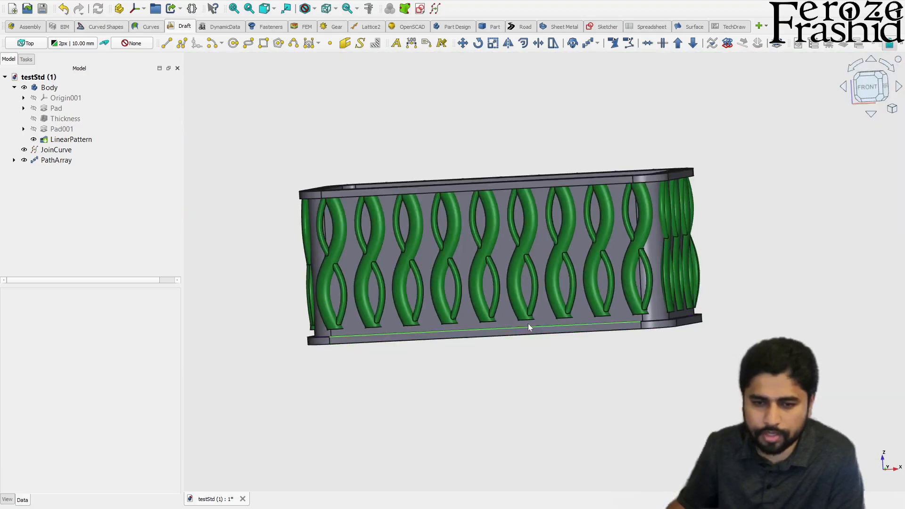
scroll(527, 324, up, 1)
scroll(528, 323, up, 2)
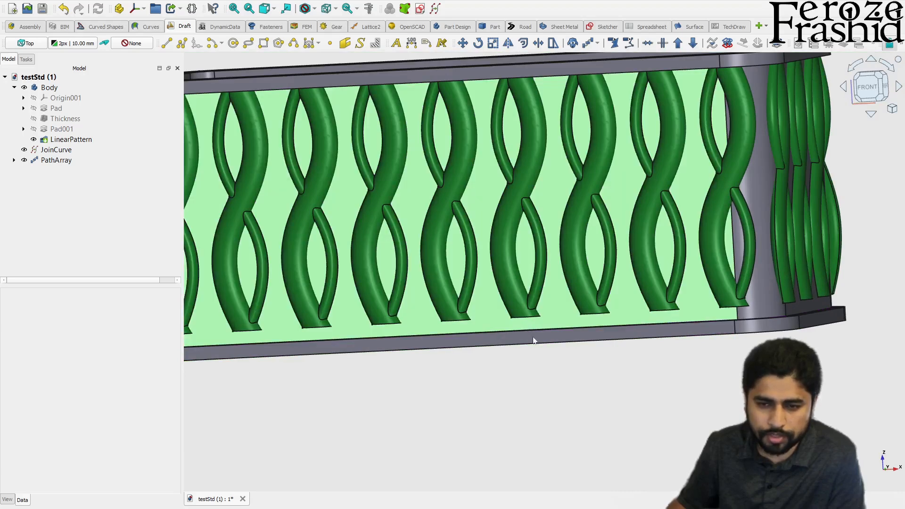
scroll(537, 332, down, 4)
middle_drag(552, 376, 539, 410)
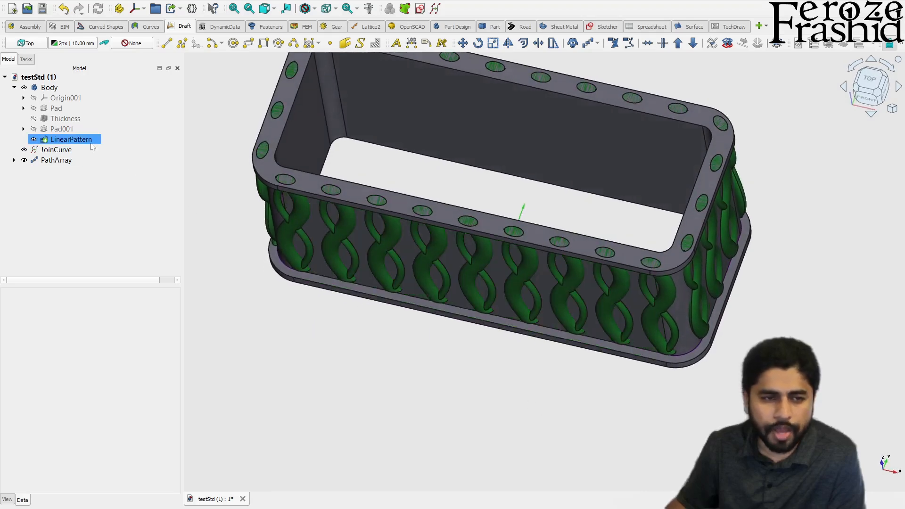
Step: Review the PathArray's source objects in the model tree, including the SmallSnake and LargeSnake sweeps and their sketches
click(34, 150)
click(24, 150)
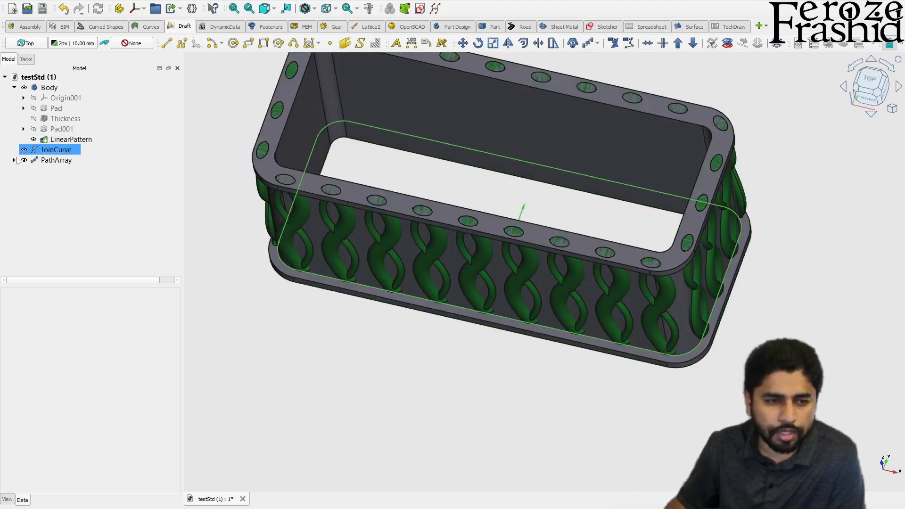
click(14, 160)
click(23, 171)
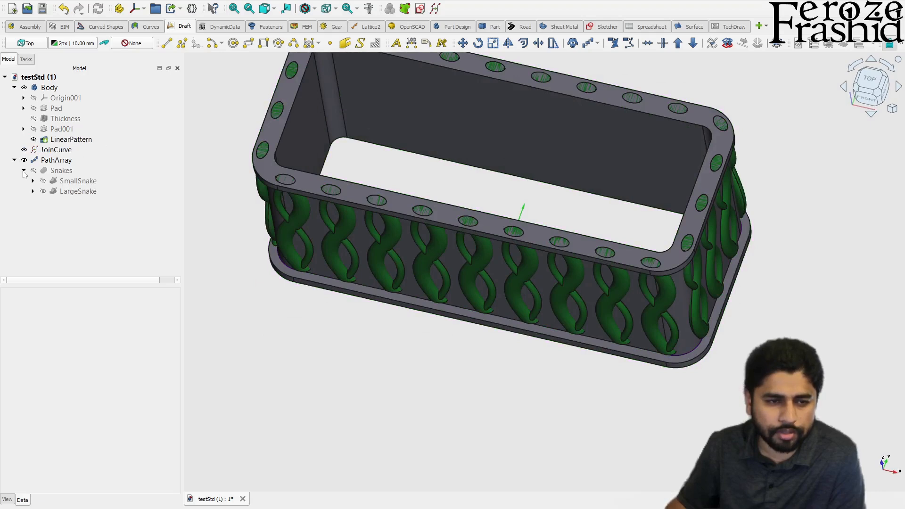
click(32, 181)
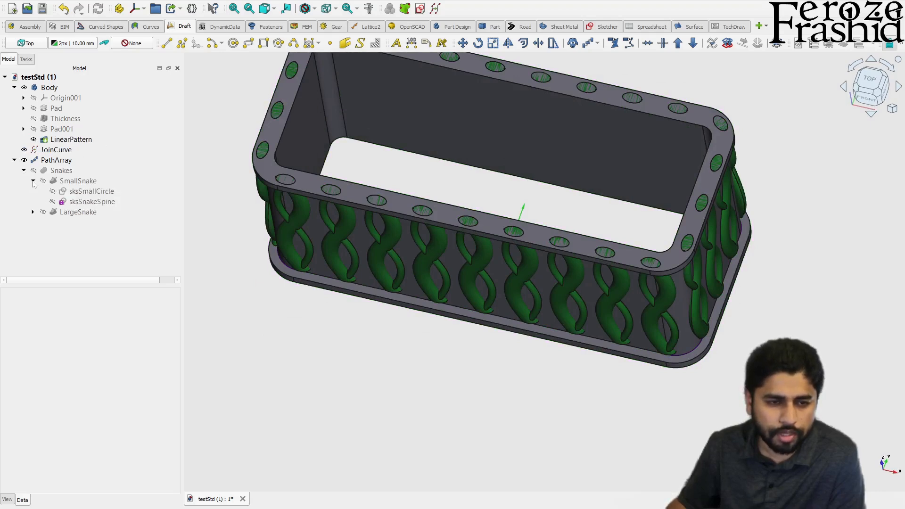
click(88, 194)
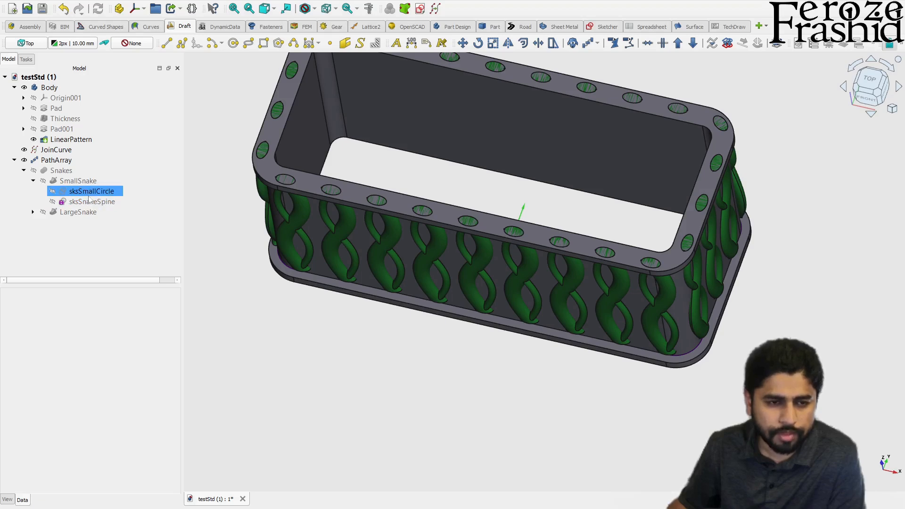
click(84, 202)
click(41, 213)
click(33, 212)
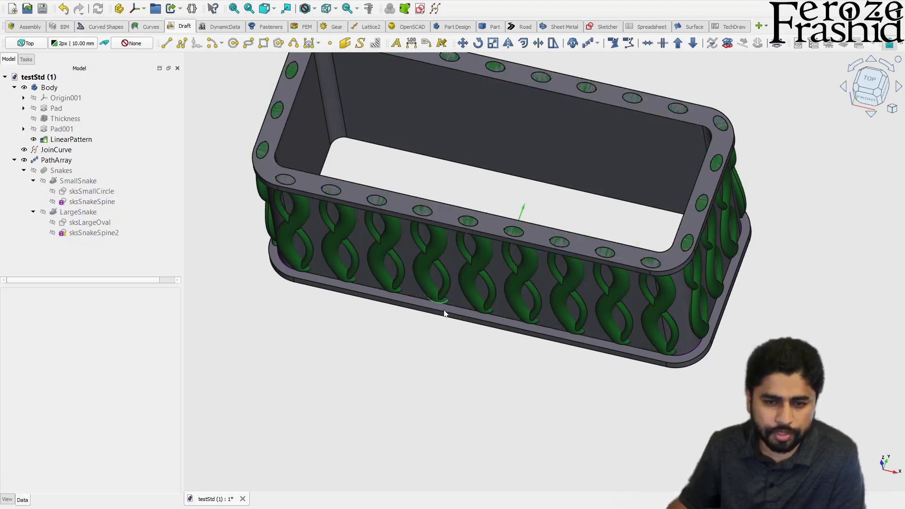
click(15, 161)
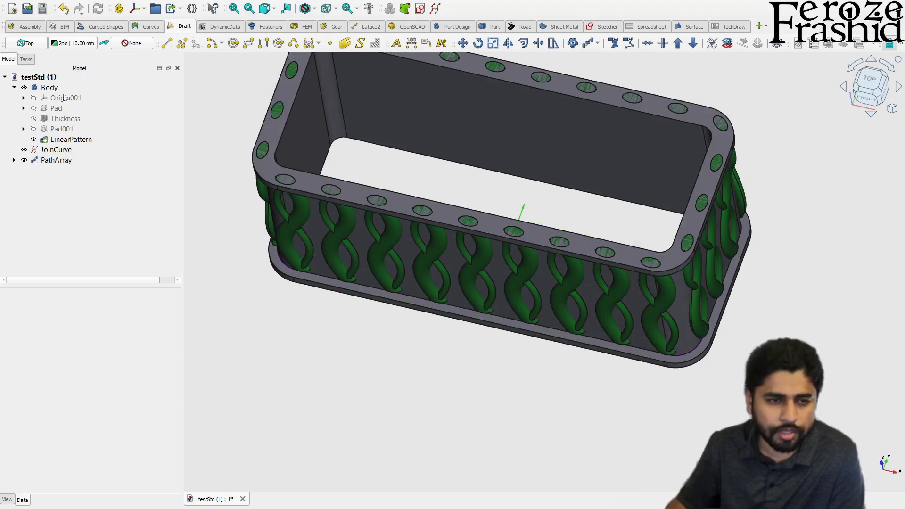
Step: Set the z position of the Body's placement to 2 mm to align its rims with the snake copies' ends
click(49, 87)
middle_drag(458, 342, 494, 277)
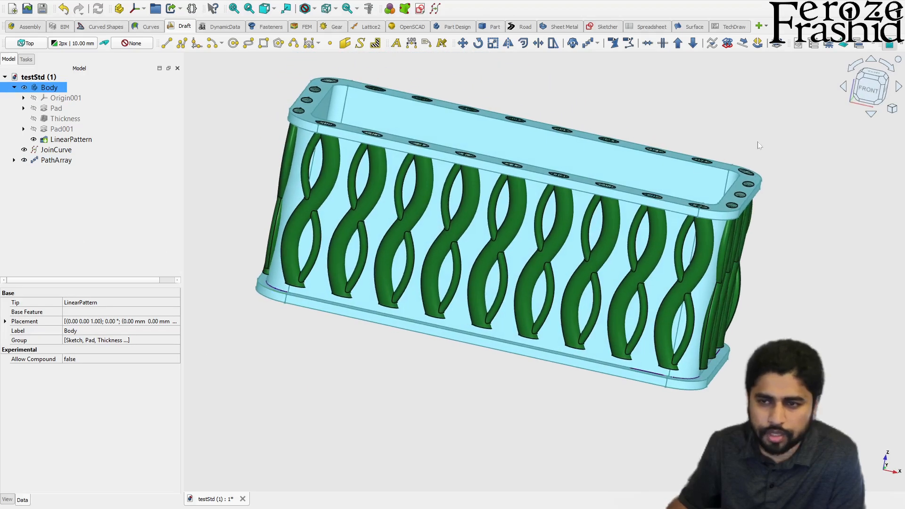
click(77, 141)
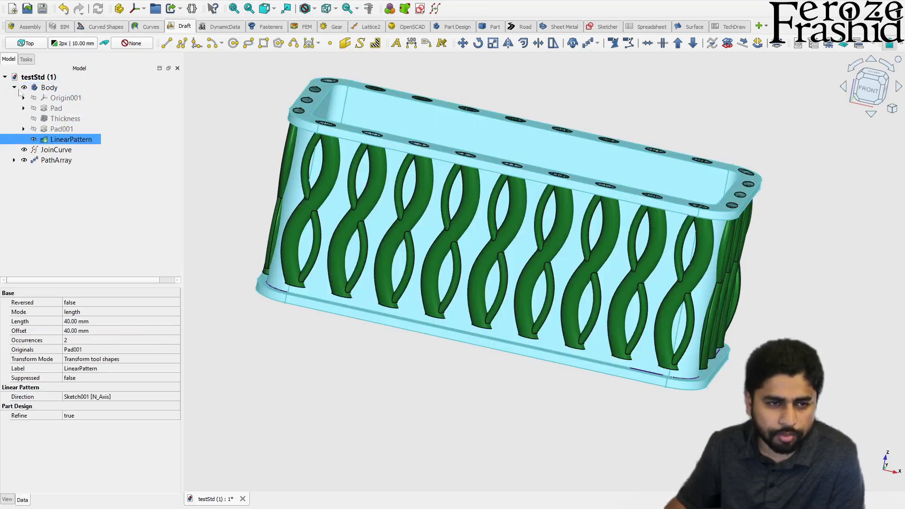
click(40, 91)
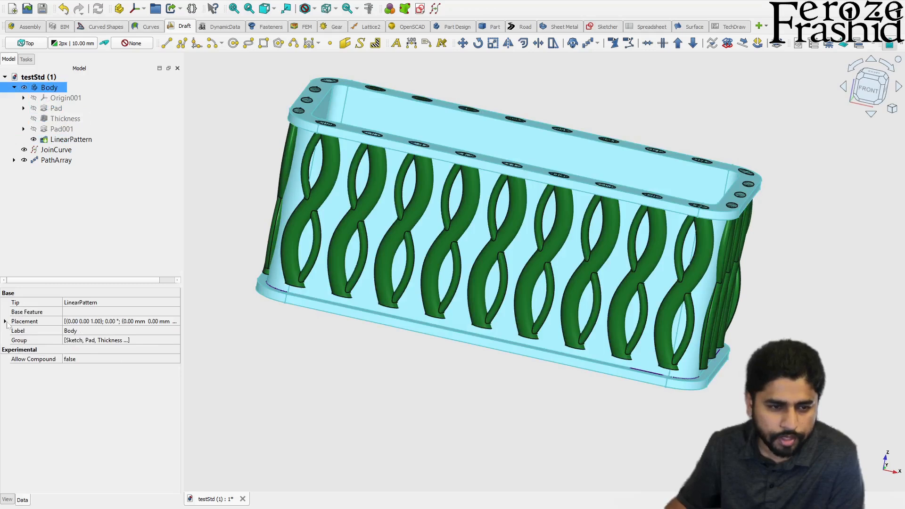
click(6, 322)
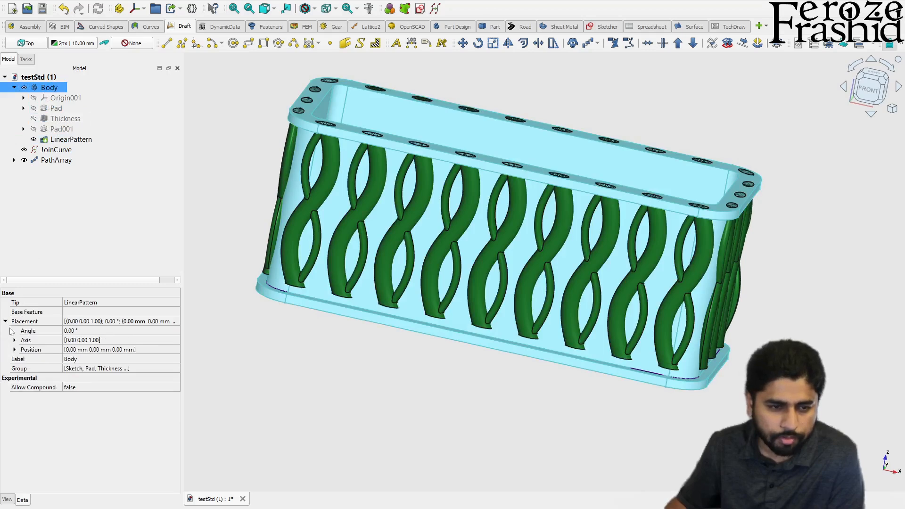
click(869, 94)
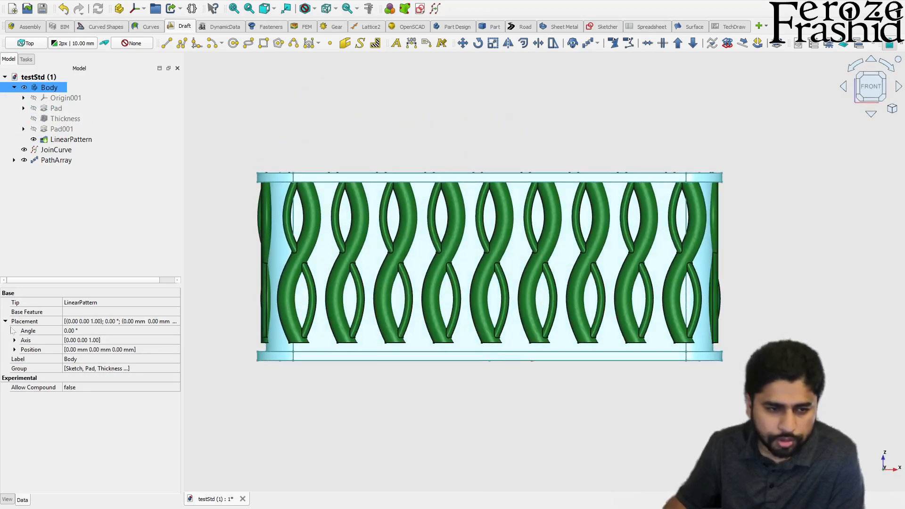
click(15, 350)
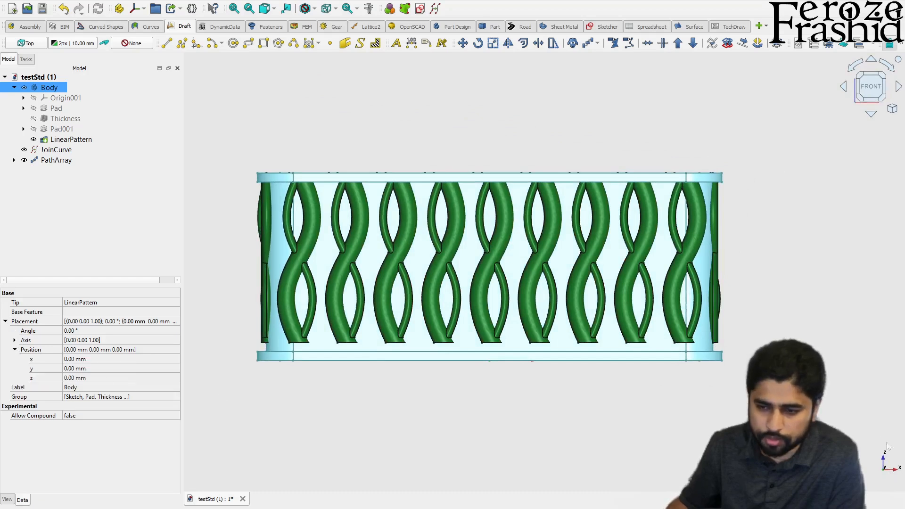
click(94, 377)
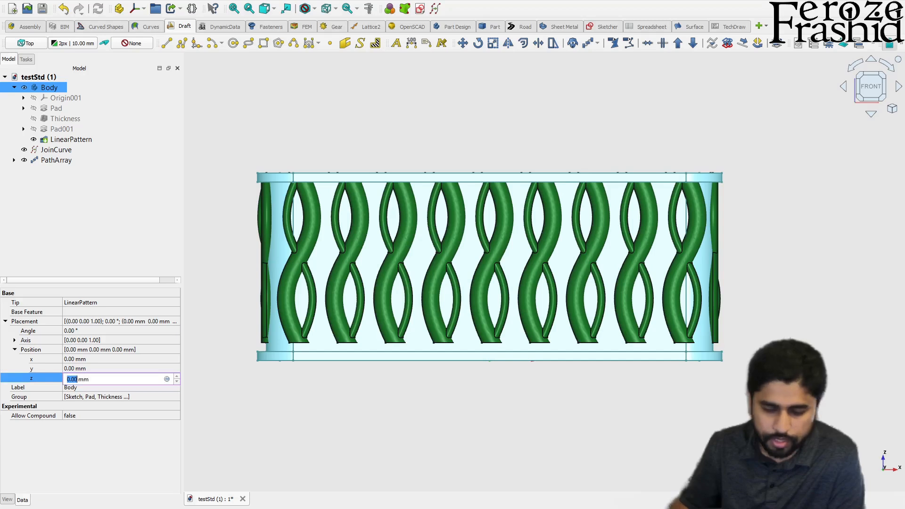
text(1)
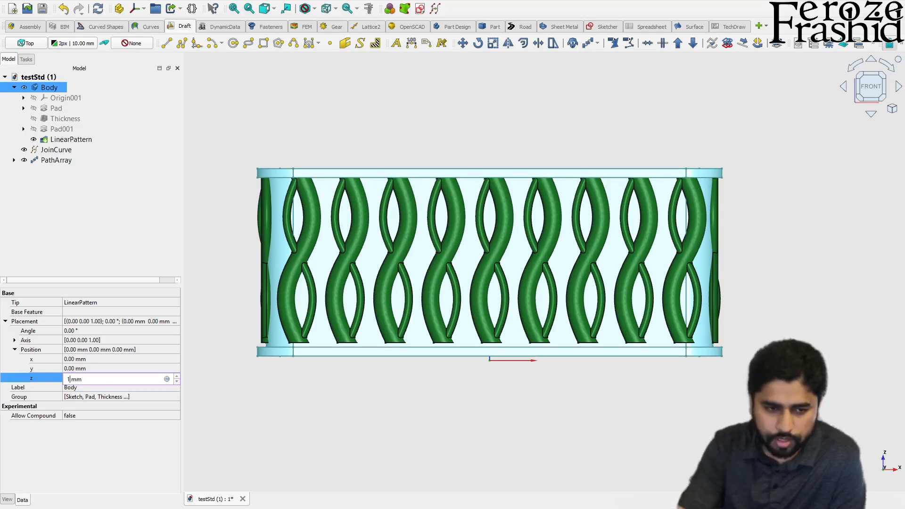
text(2)
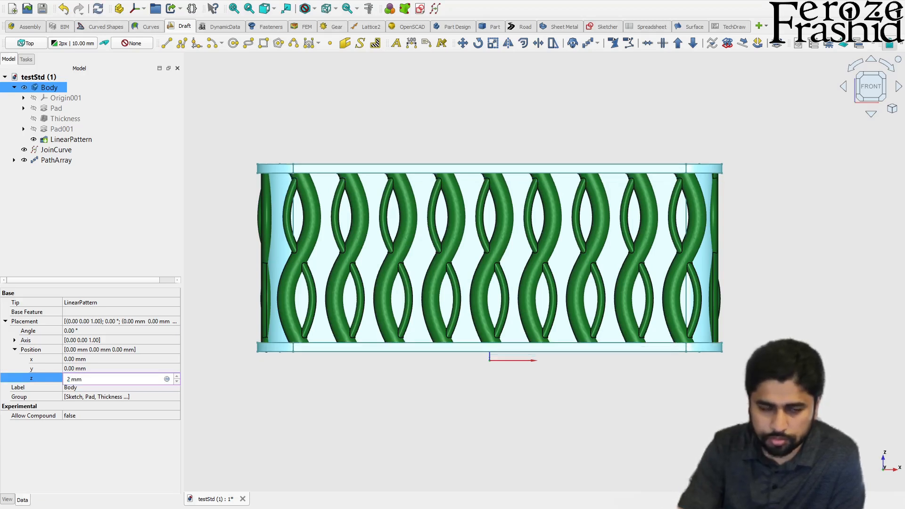
click(385, 459)
Step: Examine from several angles how the snake copies meet the raised box's rims, corners and underside
scroll(305, 118, up, 6)
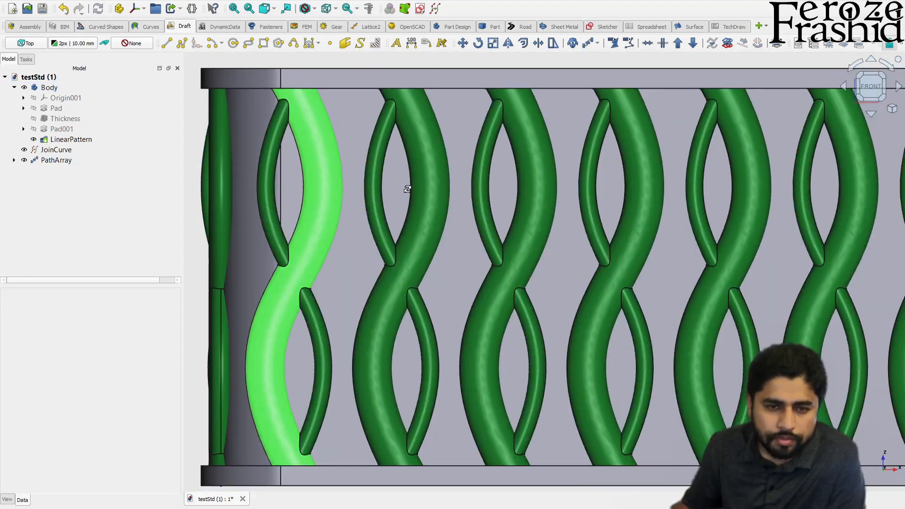
middle_drag(407, 189, 296, 108)
scroll(429, 194, down, 5)
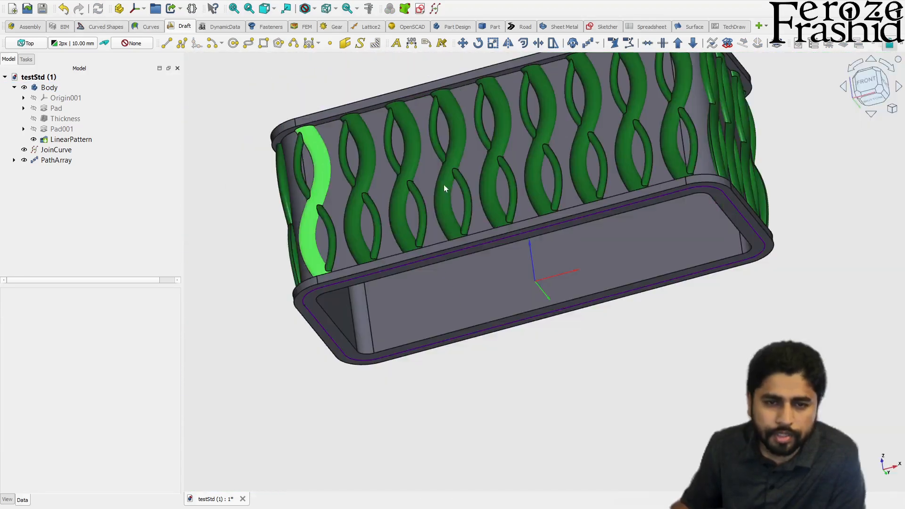
middle_drag(398, 253, 406, 277)
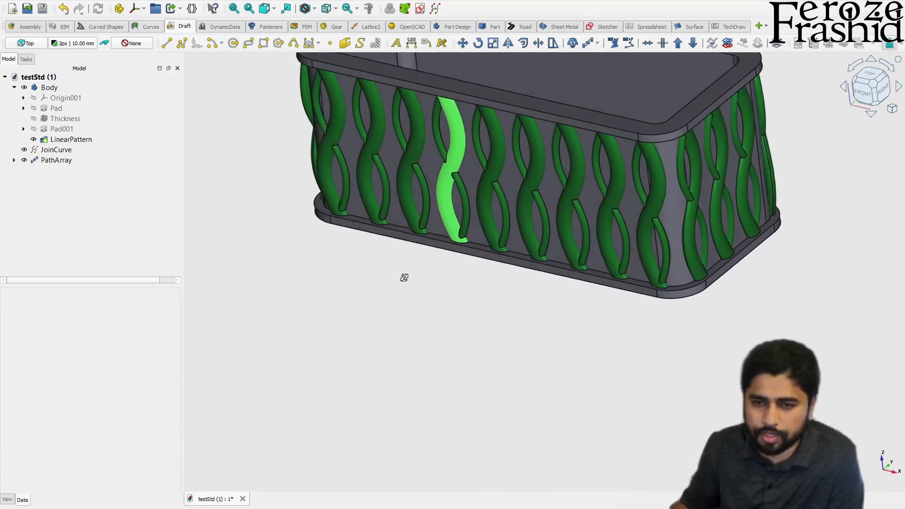
middle_drag(490, 208, 465, 258)
scroll(627, 208, up, 5)
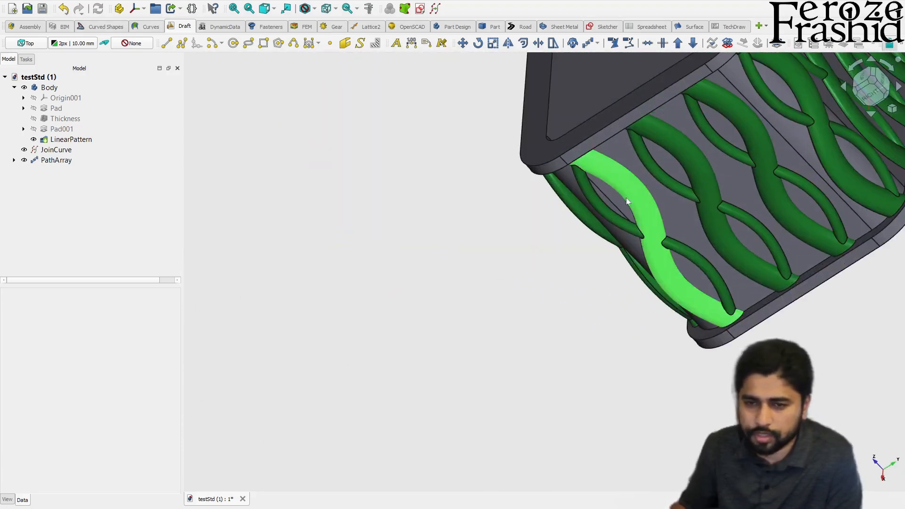
middle_drag(665, 240, 804, 241)
scroll(718, 242, down, 5)
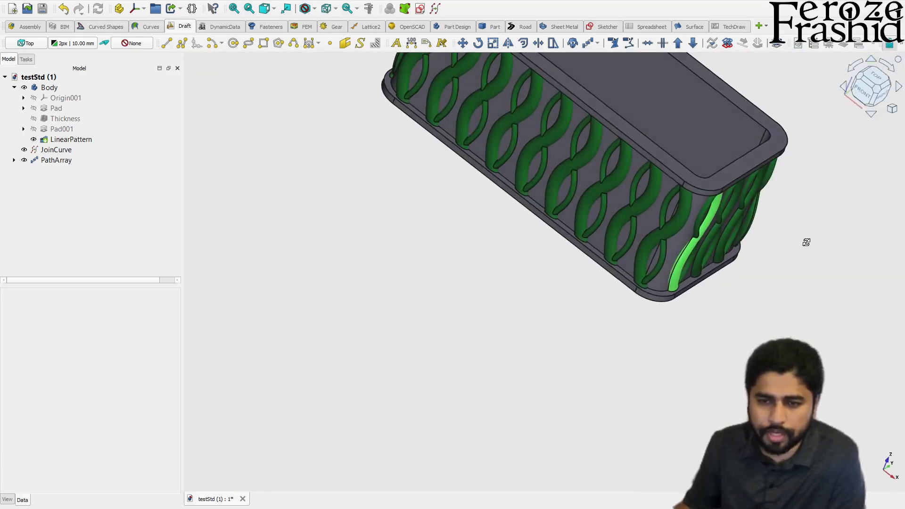
middle_drag(459, 222, 487, 237)
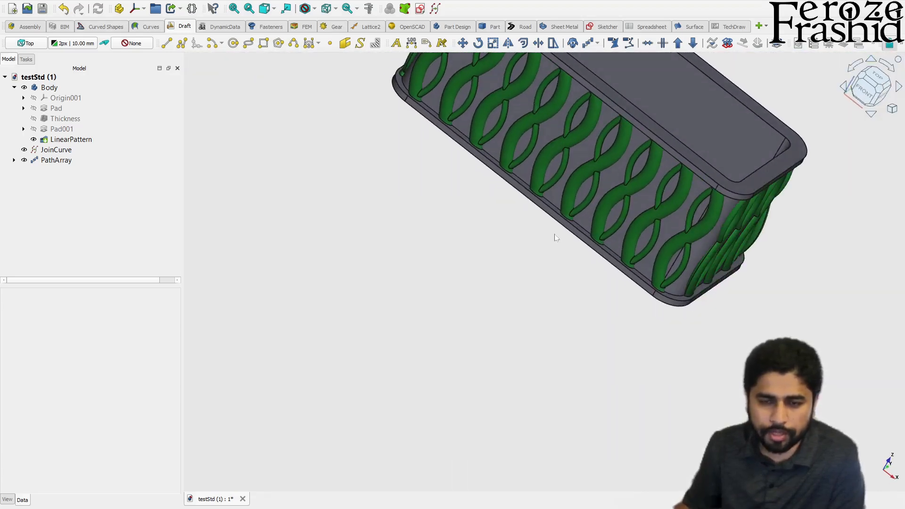
Step: Try a count of 30 copies for the path array
click(56, 161)
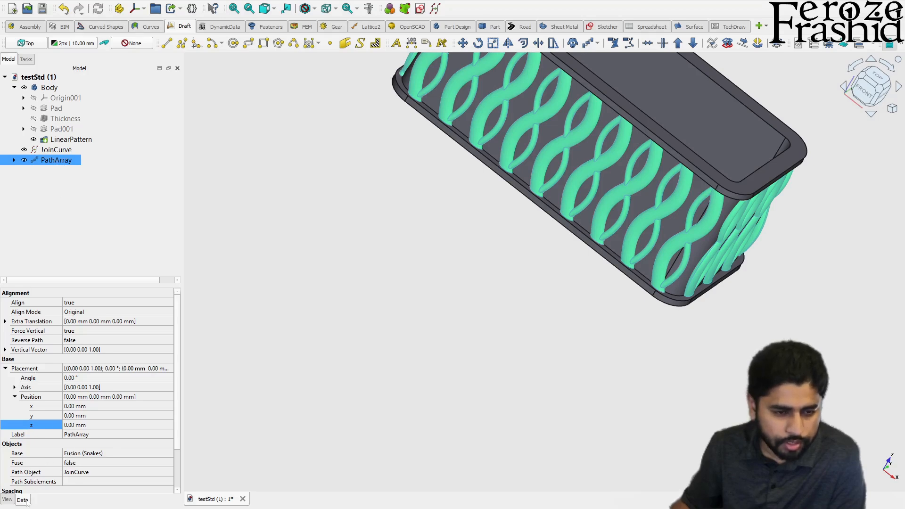
click(5, 369)
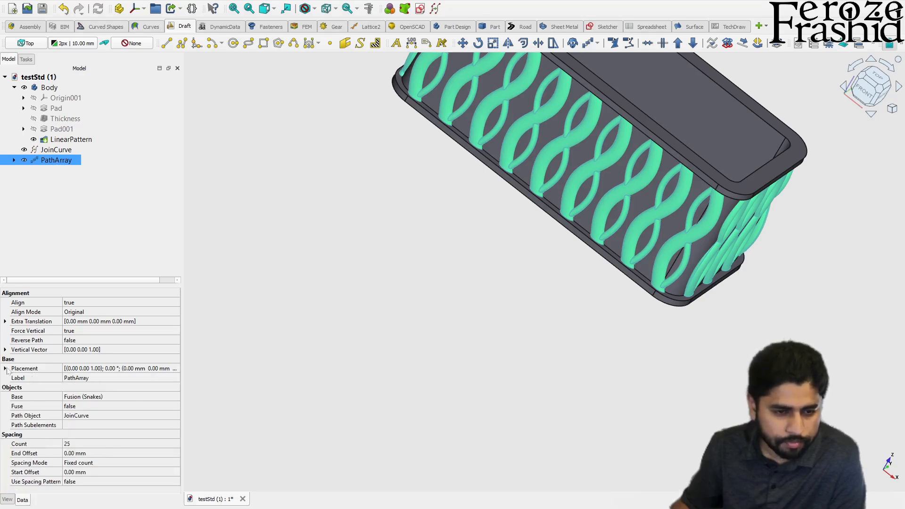
double_click(79, 446)
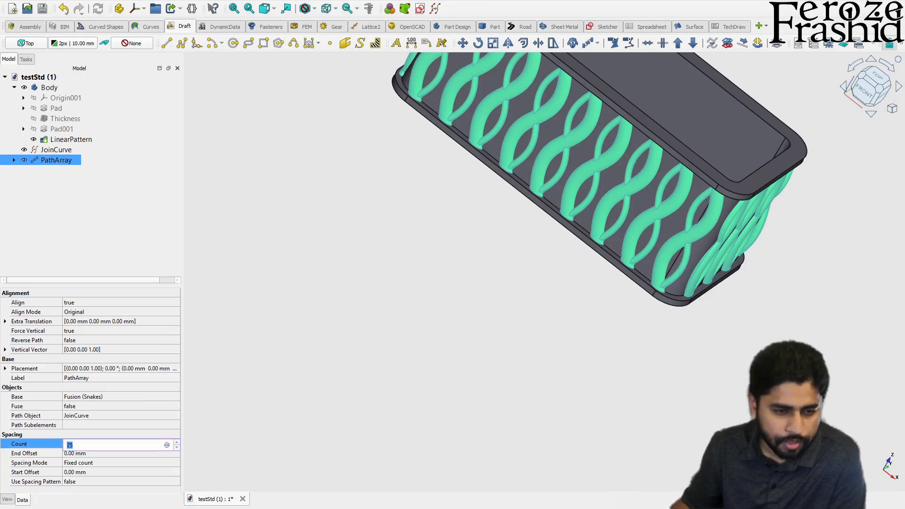
text(30)
key(Return)
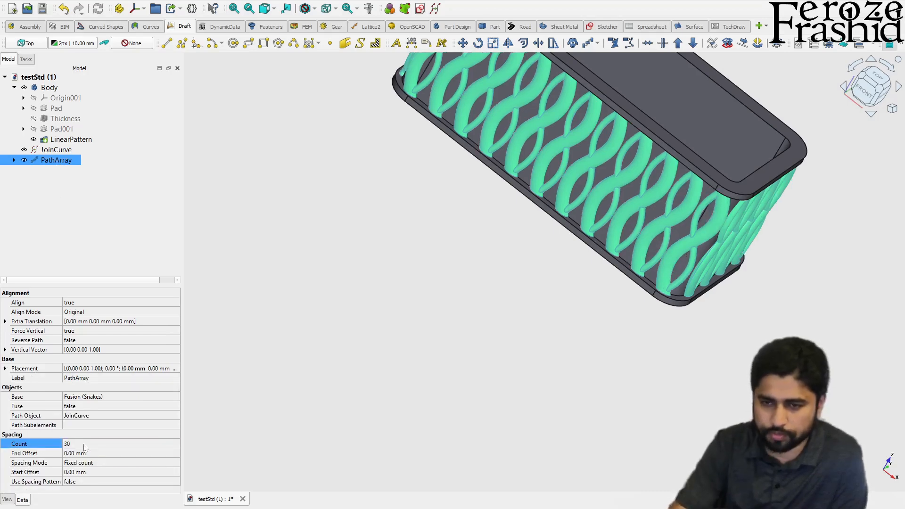
Step: Try a count of 32 copies for the path array to pack the snakes more tightly
scroll(334, 347, down, 3)
middle_drag(400, 280, 386, 268)
click(89, 447)
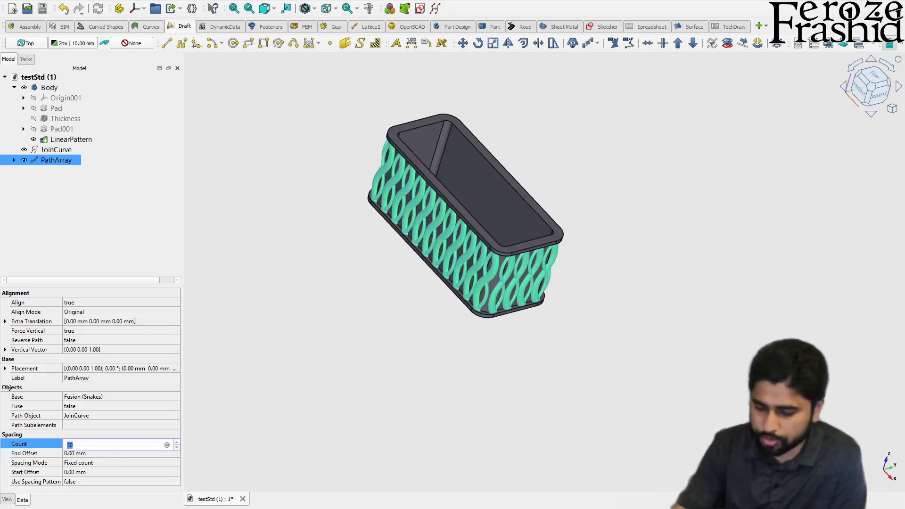
text(32)
key(Return)
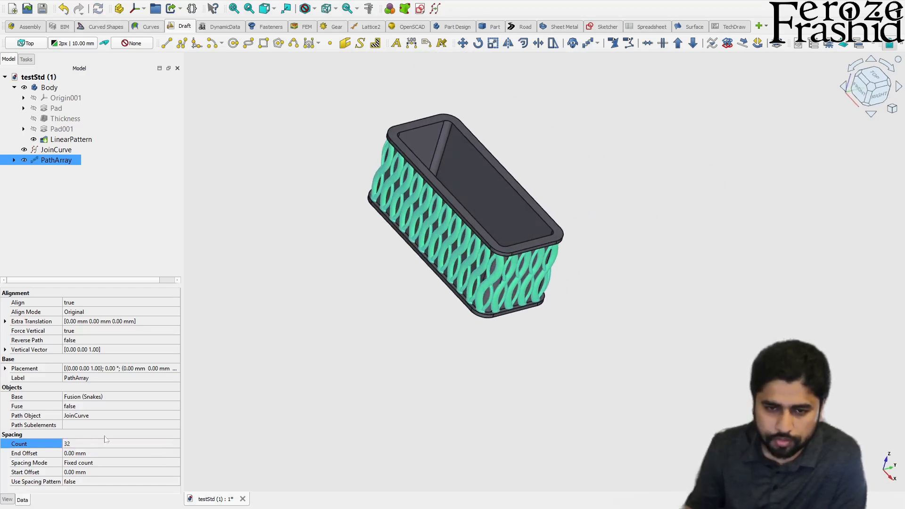
Step: Set the path array's count to 35 copies after checking the gaps between neighbouring snakes
scroll(465, 228, up, 4)
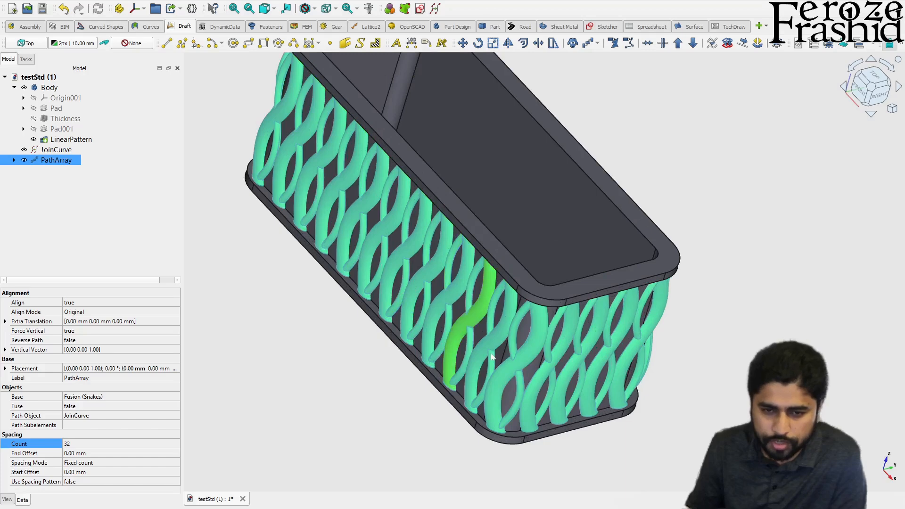
middle_drag(586, 402, 379, 339)
scroll(642, 342, down, 4)
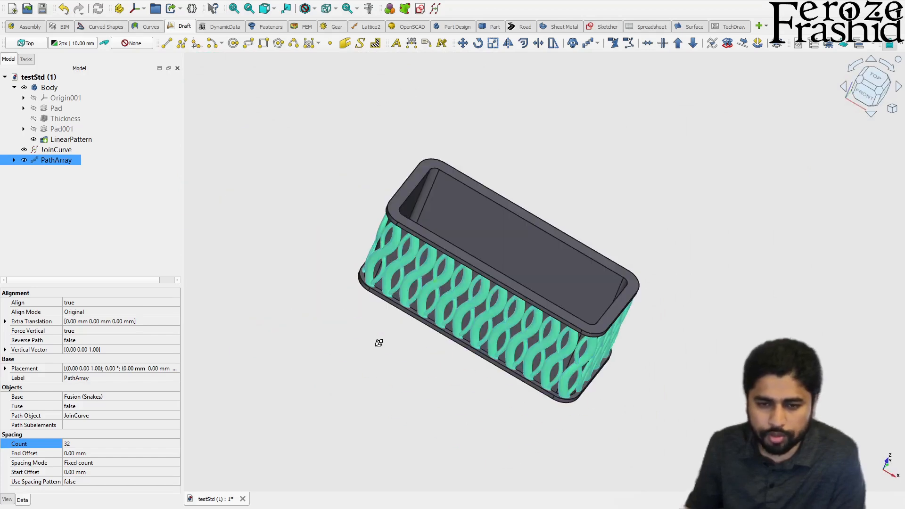
scroll(481, 323, up, 5)
scroll(413, 286, down, 2)
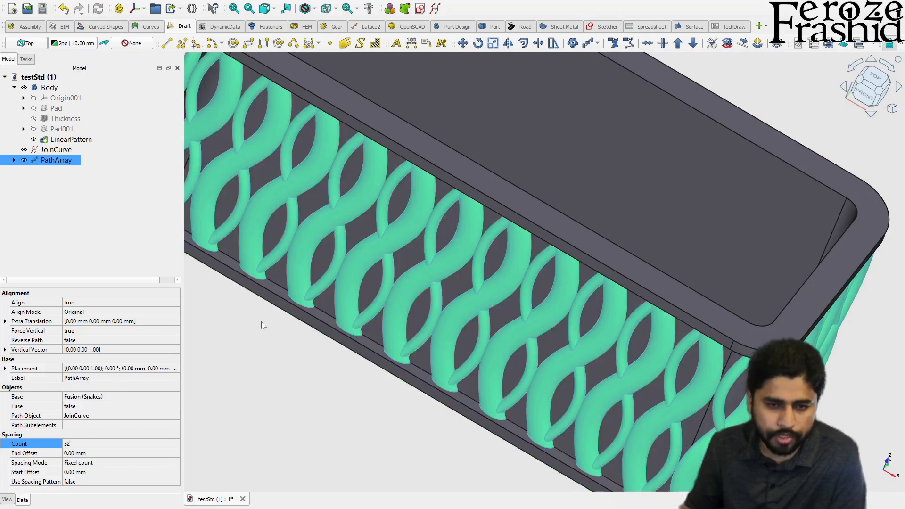
double_click(89, 447)
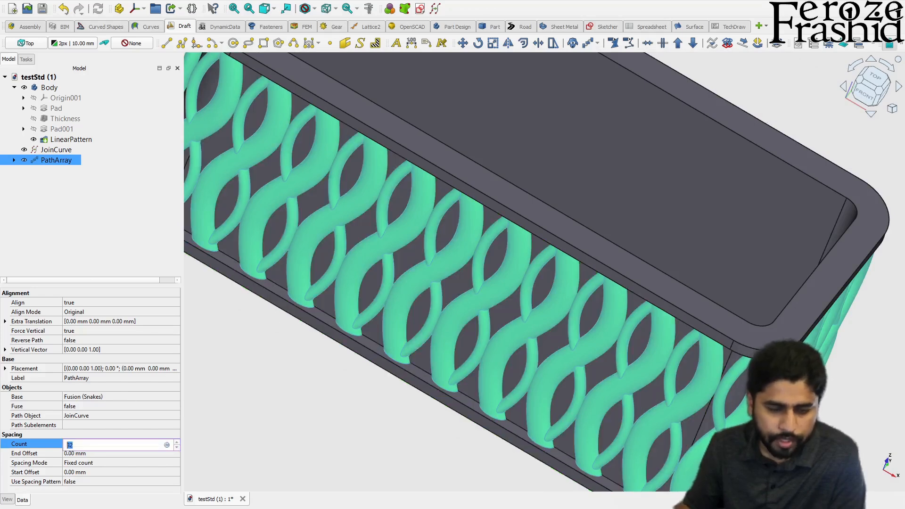
key(Return)
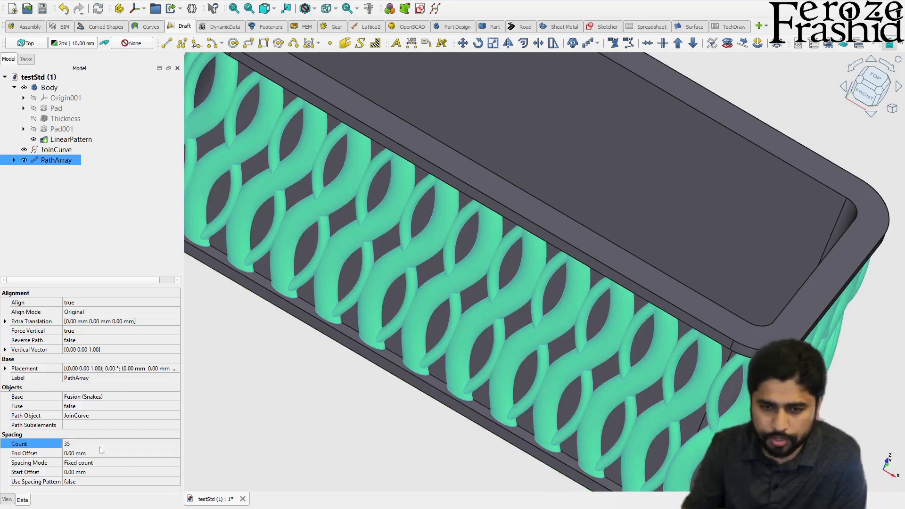
Step: Examine the denser snake pattern on the long walls, short walls and rounded corners of the box
scroll(533, 334, down, 3)
middle_drag(531, 334, 444, 361)
click(370, 427)
scroll(371, 428, down, 3)
middle_drag(371, 428, 424, 392)
scroll(508, 388, up, 3)
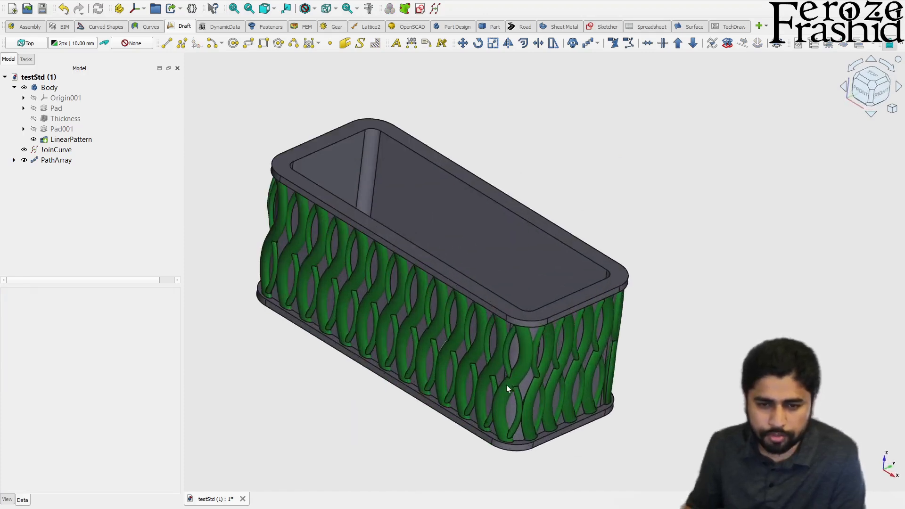
middle_drag(368, 318, 307, 402)
middle_drag(441, 295, 442, 317)
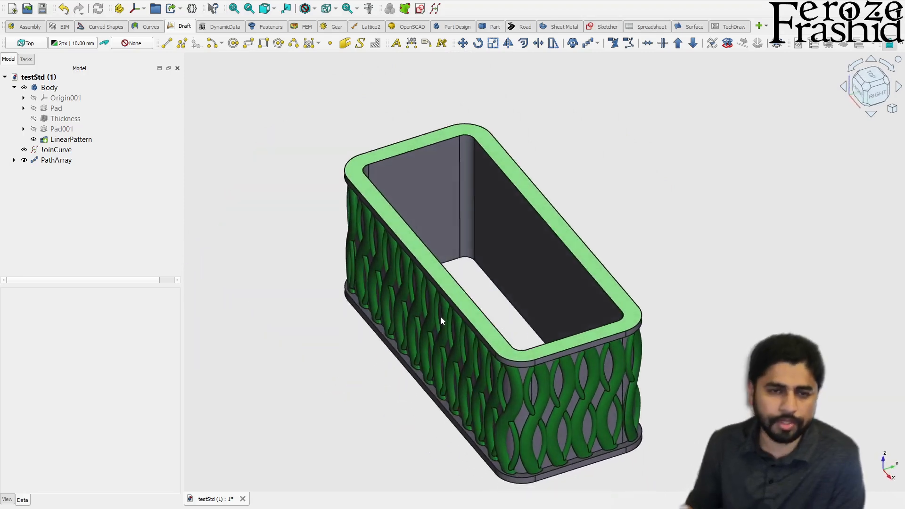
middle_drag(369, 333, 469, 372)
middle_drag(552, 320, 468, 424)
scroll(468, 425, up, 5)
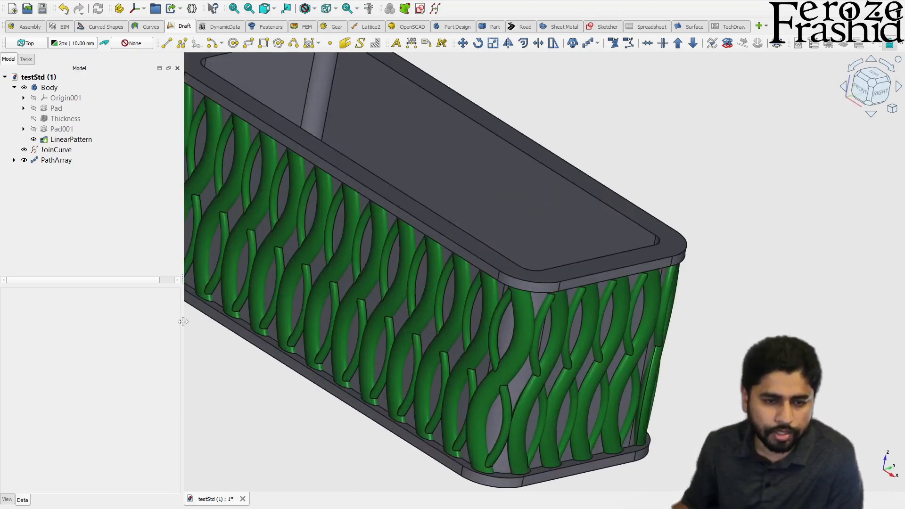
Step: Narrow the model tree area and collapse the Body's feature list, keeping the whole box in view
drag(182, 323, 149, 321)
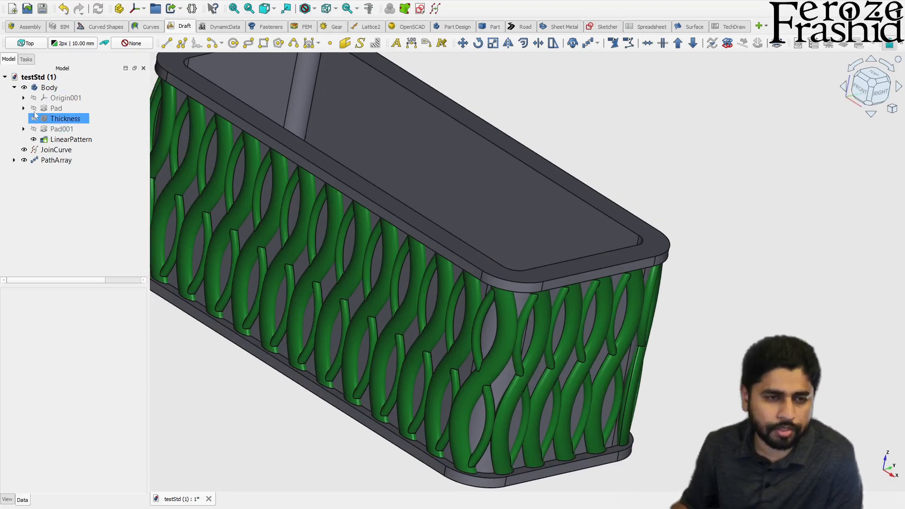
click(14, 88)
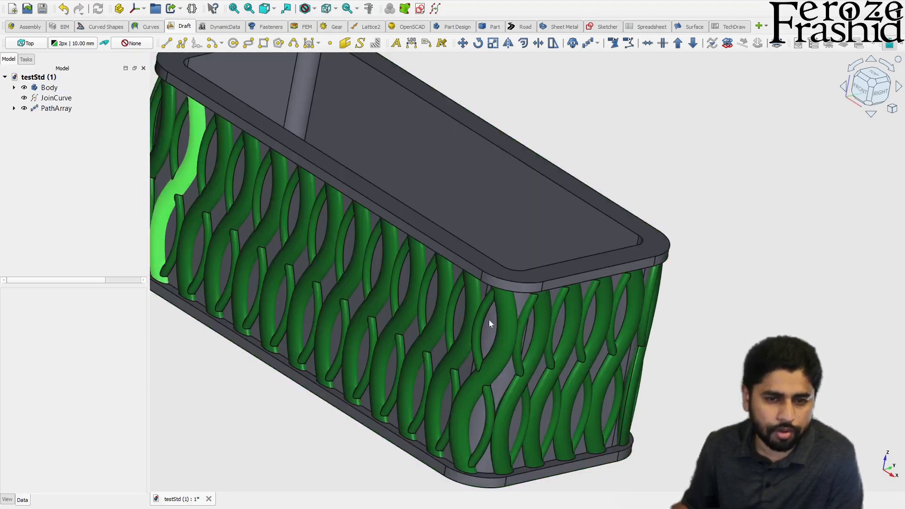
scroll(489, 320, down, 5)
middle_drag(308, 342, 289, 382)
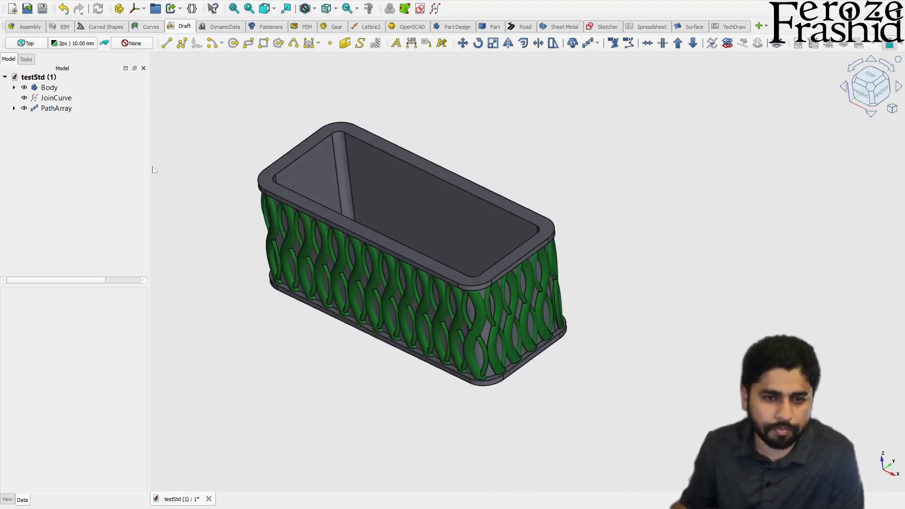
Step: Try to fuse the path array of snakes with the Body, and undo that union
click(42, 112)
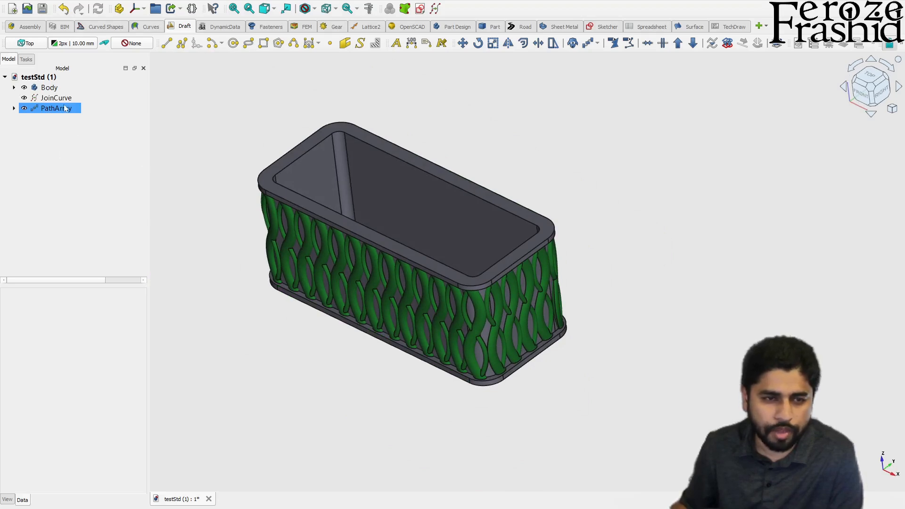
click(65, 109)
ctrl+click(51, 88)
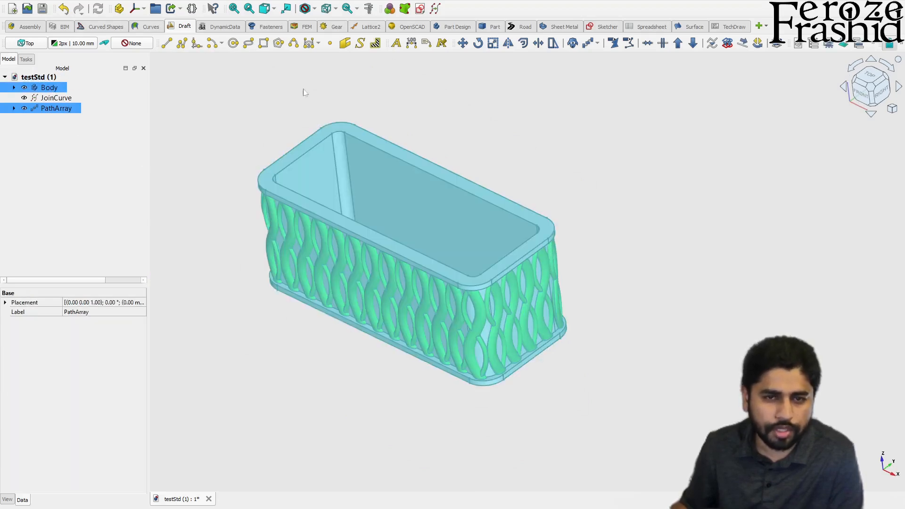
click(493, 29)
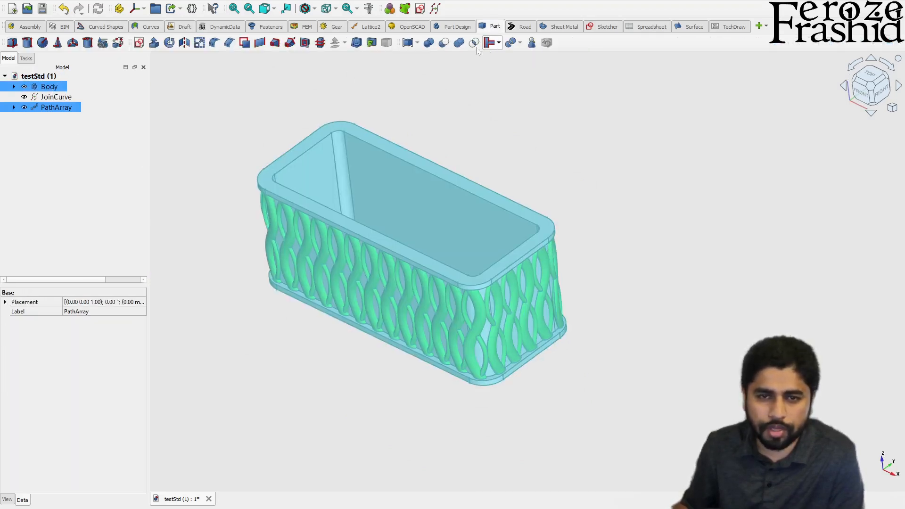
click(459, 43)
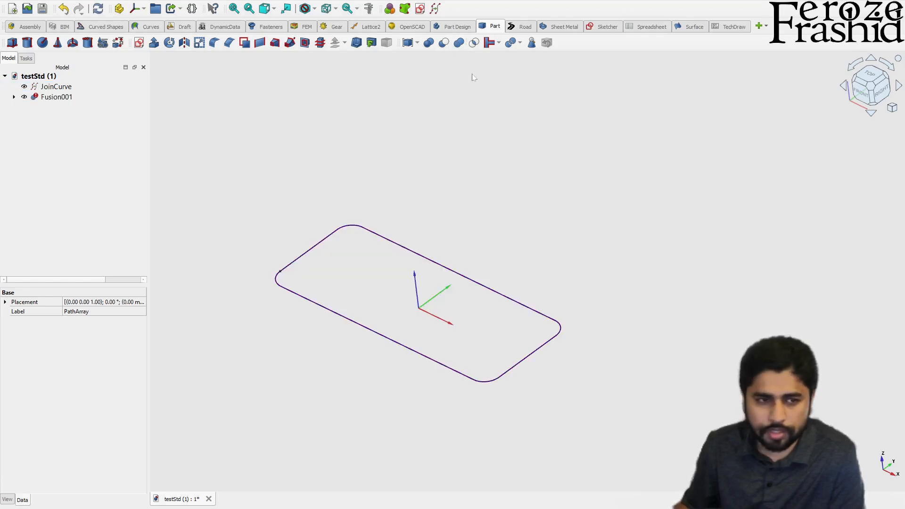
click(55, 98)
key(ctrl+z)
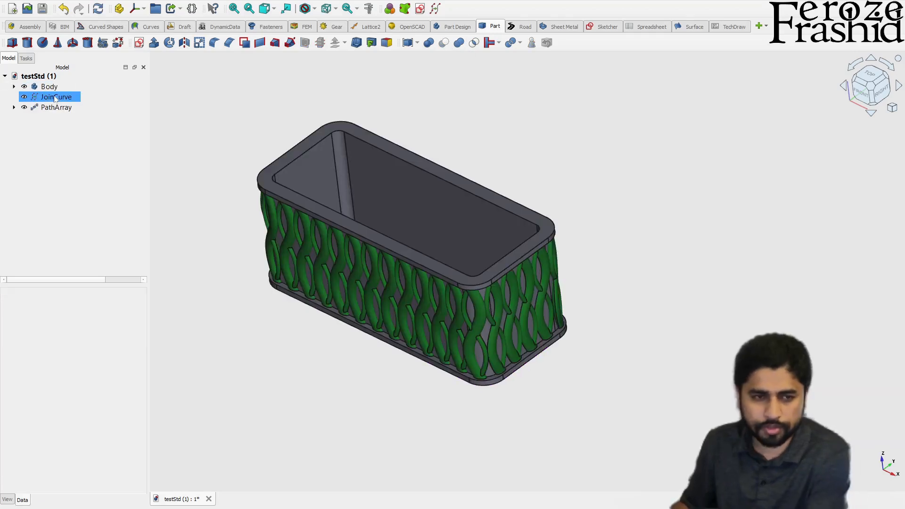
Step: Set the path array's Fuse property to true so its overlapping snake copies merge
mouse_move(387, 261)
middle_down()
mouse_move(408, 245)
mouse_move(394, 256)
middle_up()
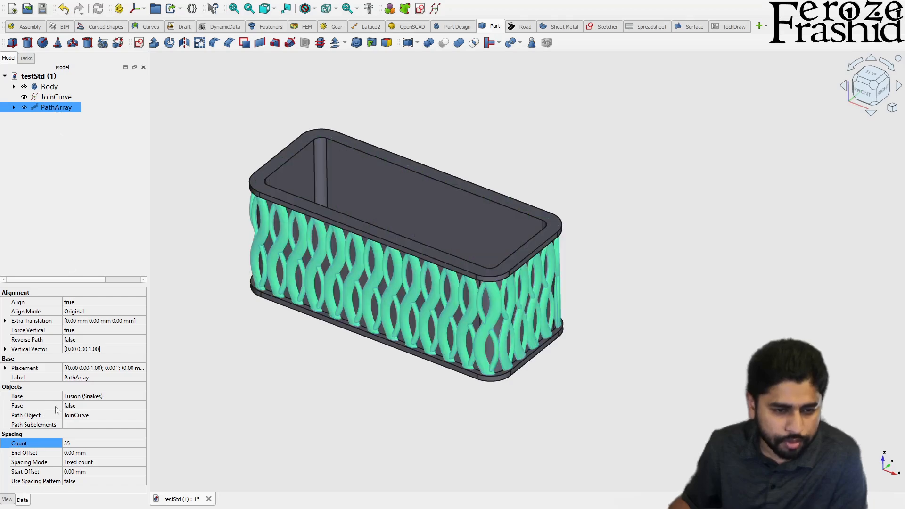
double_click(76, 408)
click(95, 418)
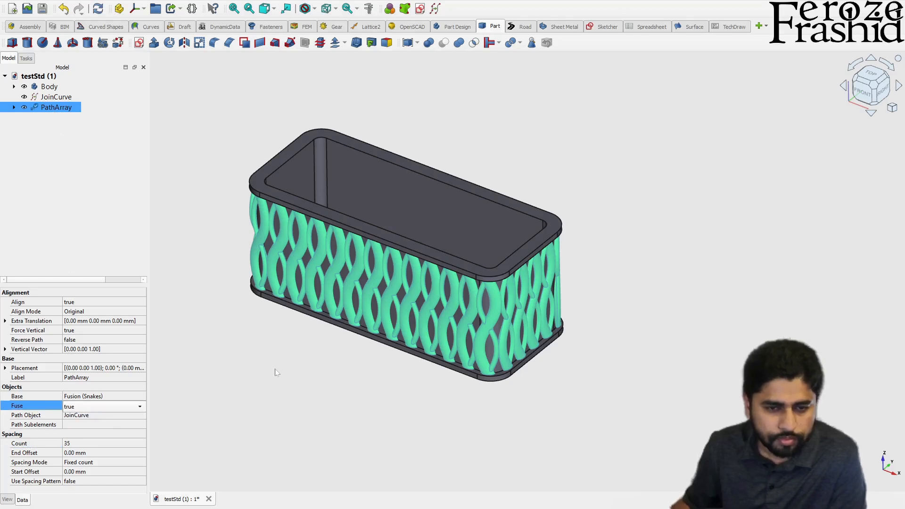
click(204, 274)
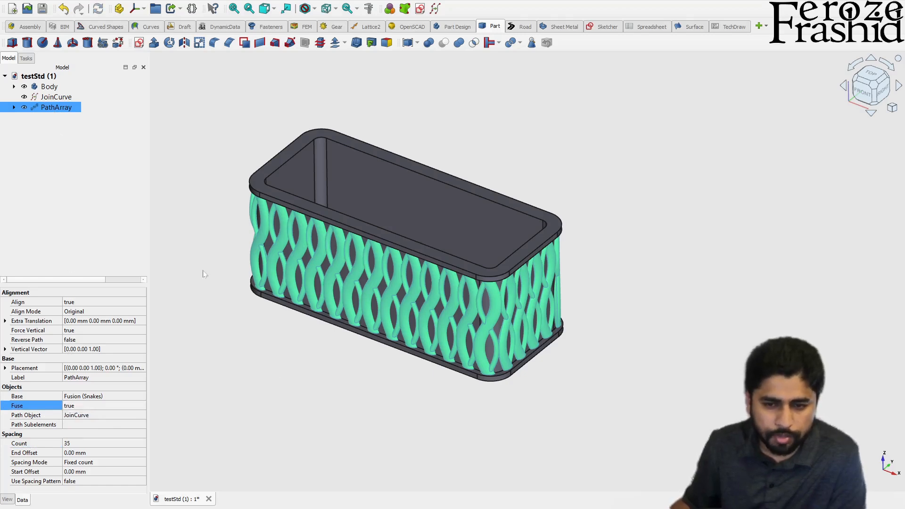
Step: Combine the Body and the path array of snakes into one solid with a Part union
click(59, 109)
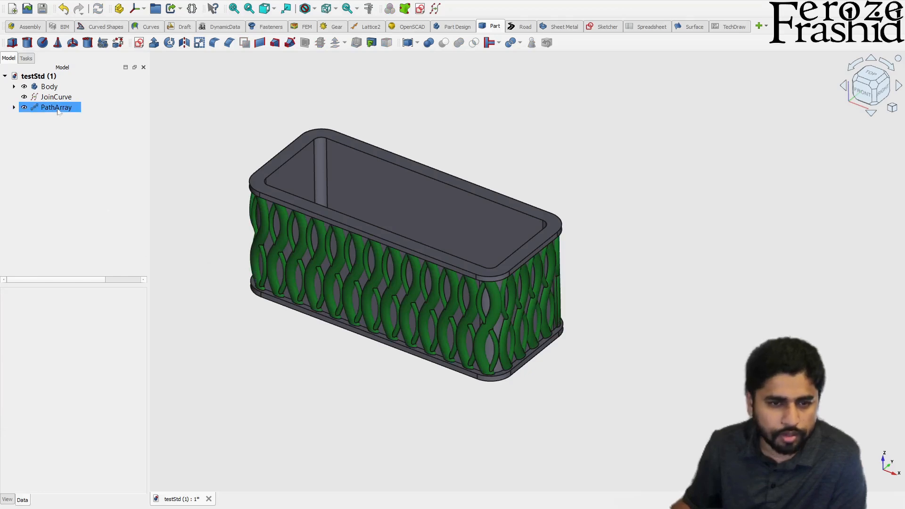
ctrl+click(51, 87)
click(14, 87)
click(65, 139)
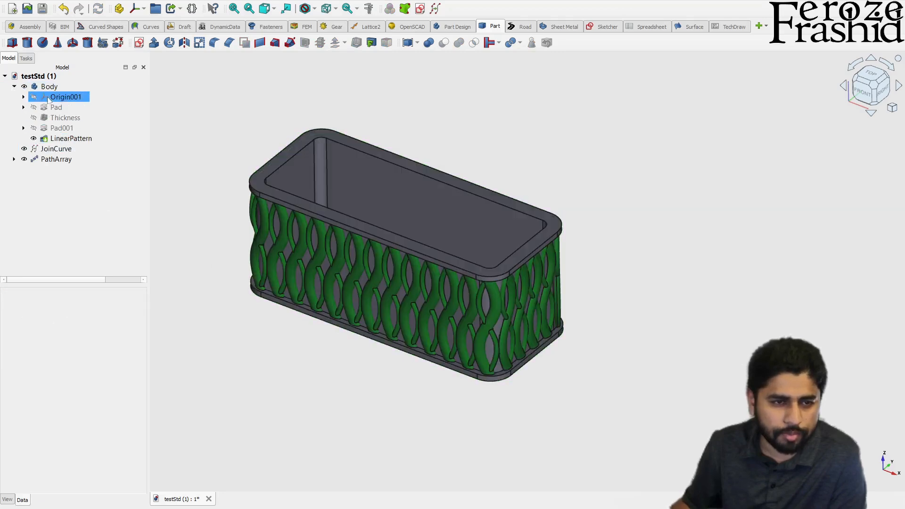
click(49, 86)
ctrl+click(56, 159)
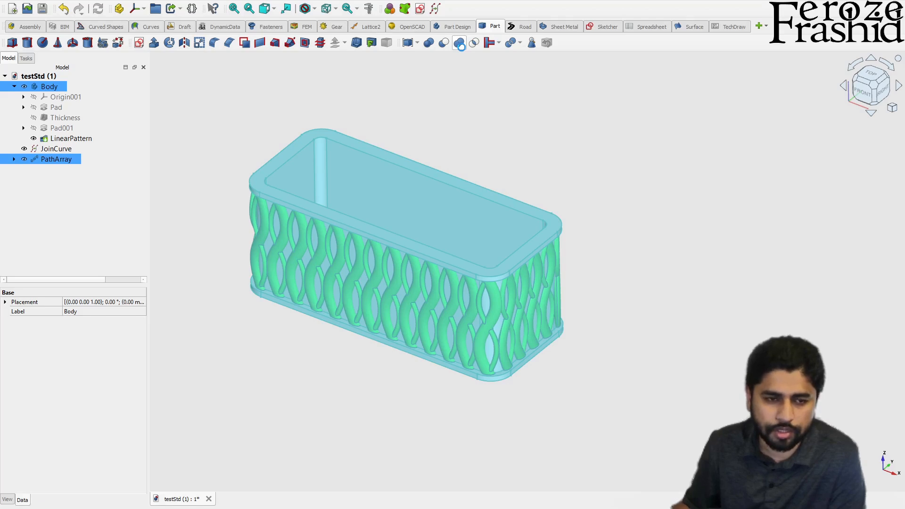
click(460, 44)
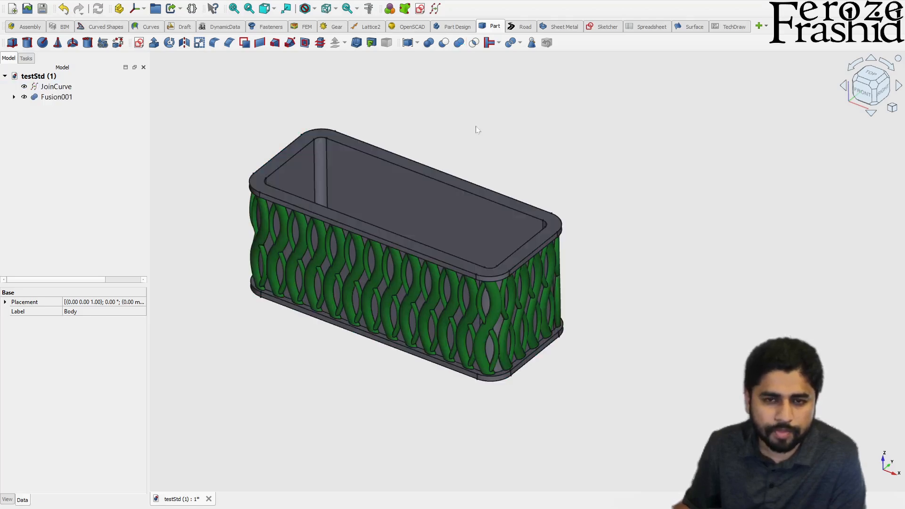
Step: Examine the fused box and its snake pattern up close and from a lower angle
middle_drag(398, 256, 371, 278)
scroll(378, 304, up, 2)
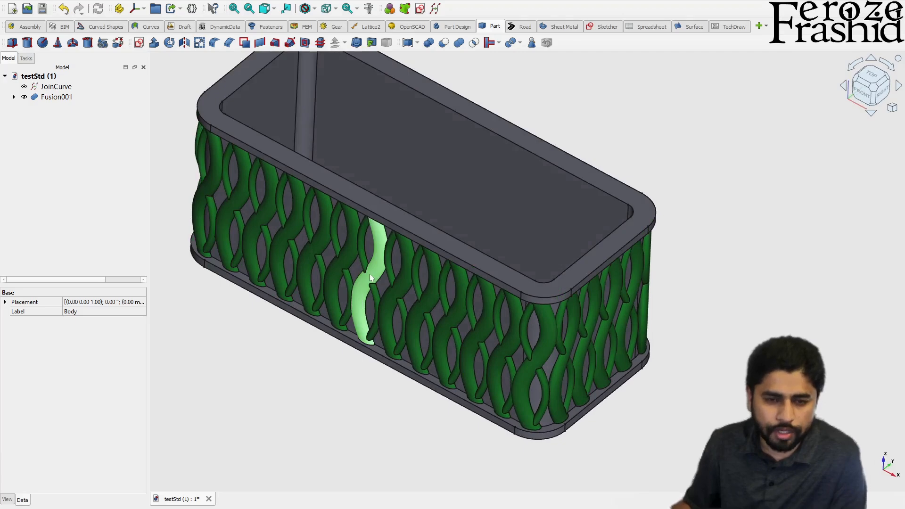
click(58, 98)
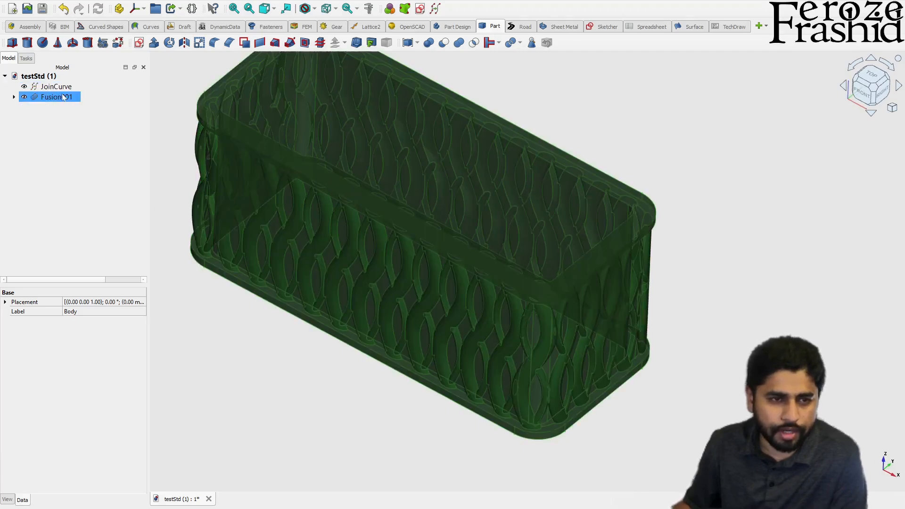
scroll(377, 373, down, 2)
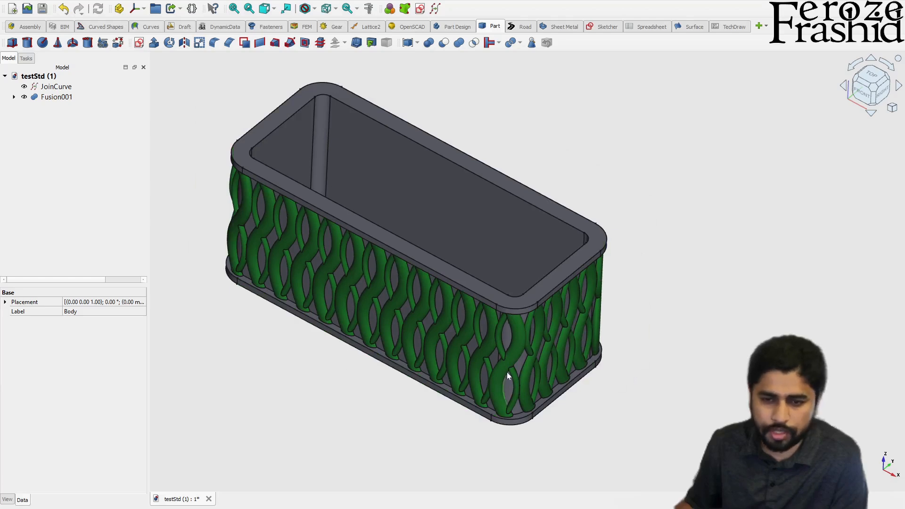
middle_drag(480, 377, 488, 341)
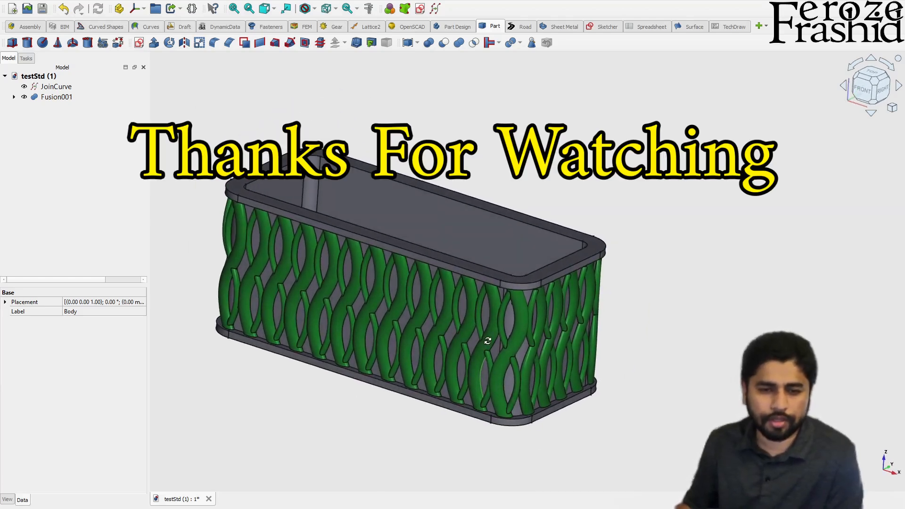